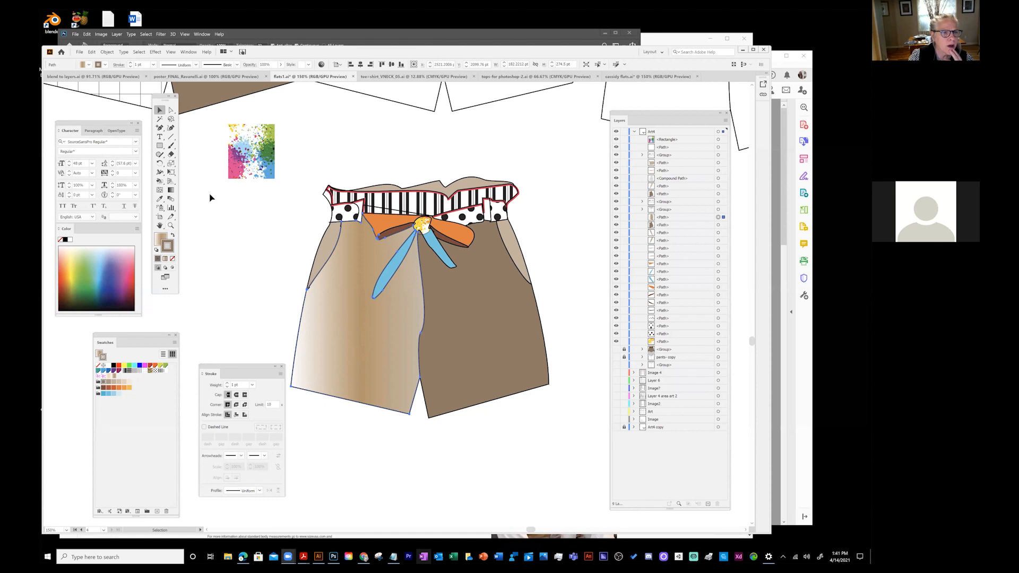
{"action": "left_click", "coordinate": [175, 343]}
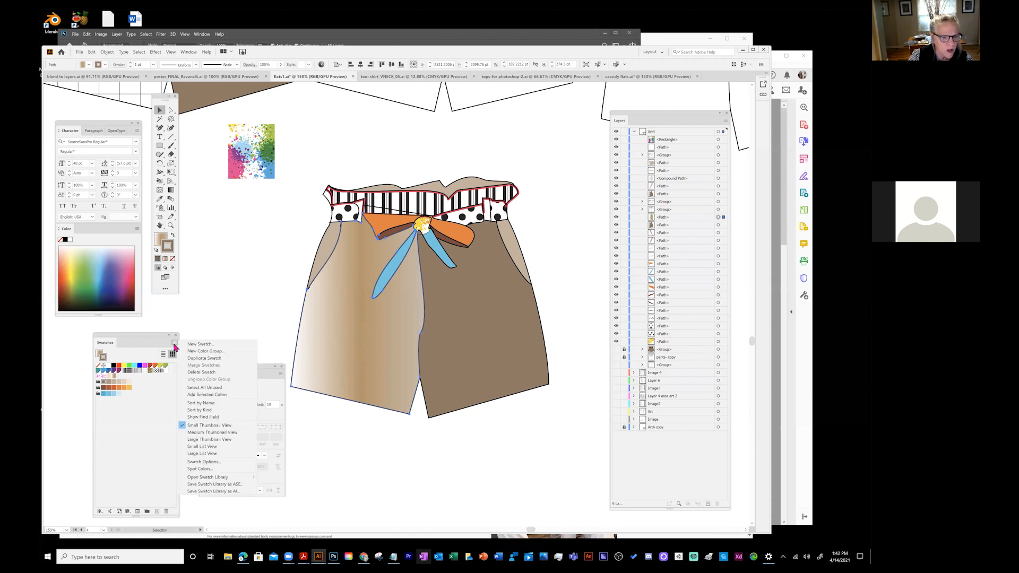
{"action": "mouse_move", "coordinate": [223, 477]}
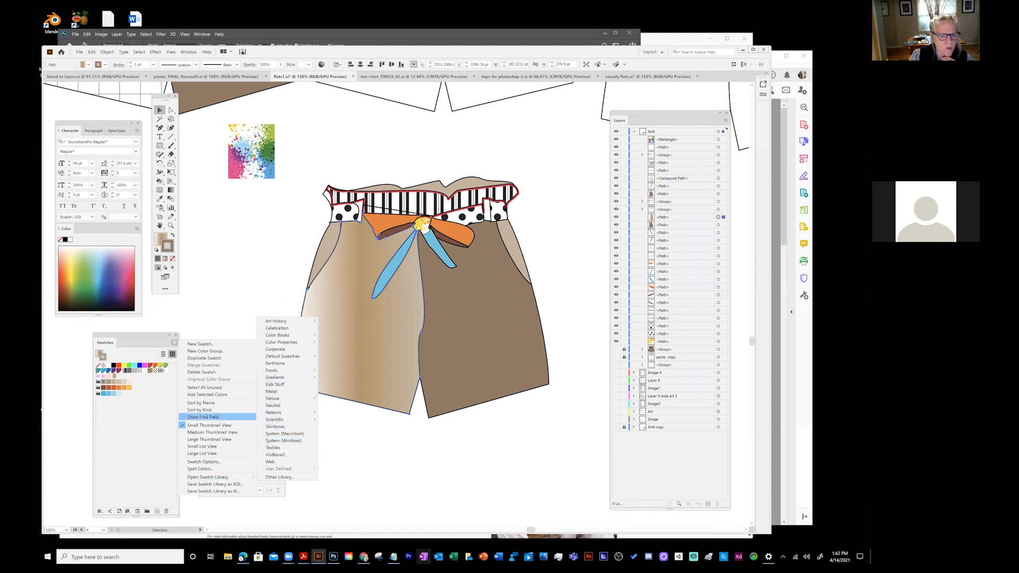
{"action": "key", "text": "Escape"}
{"action": "key", "text": "Escape"}
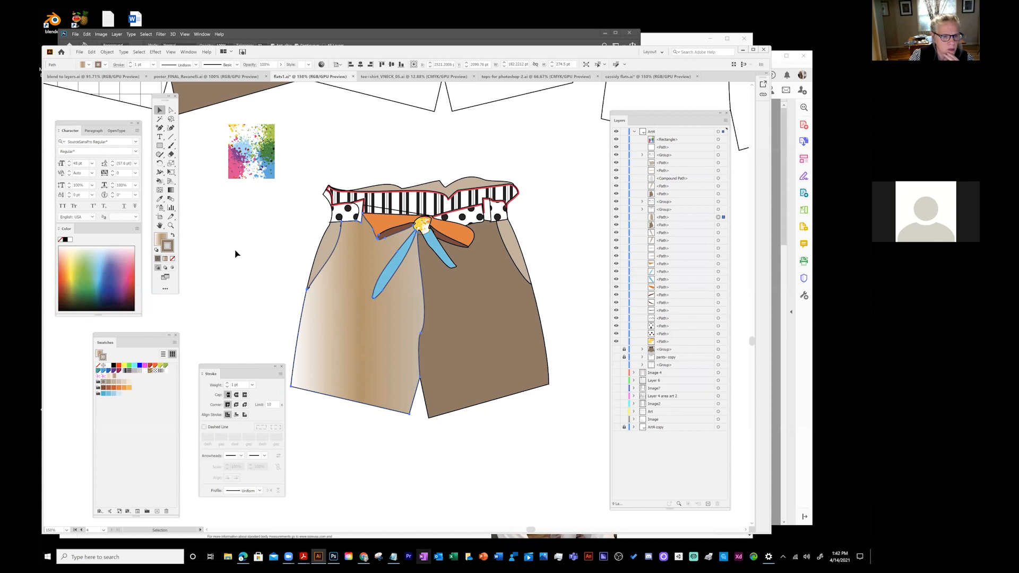
- Show the Symbols panel near the artwork's upper edge and move the Stroke panel clear of the shorts
{"action": "left_click", "coordinate": [188, 51]}
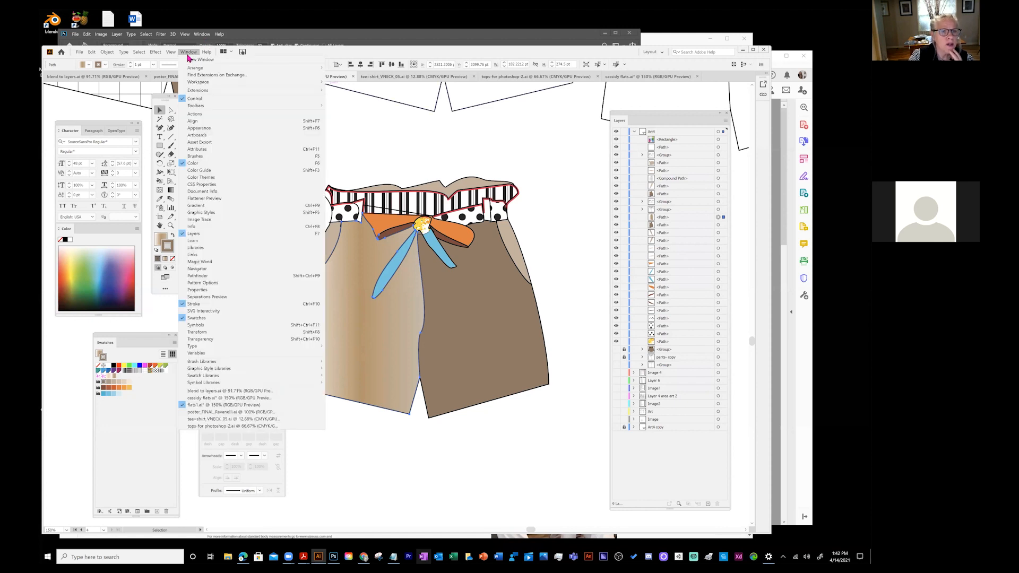
{"action": "left_click", "coordinate": [202, 325]}
{"action": "left_click_drag", "start_coordinate": [528, 378], "coordinate": [576, 101]}
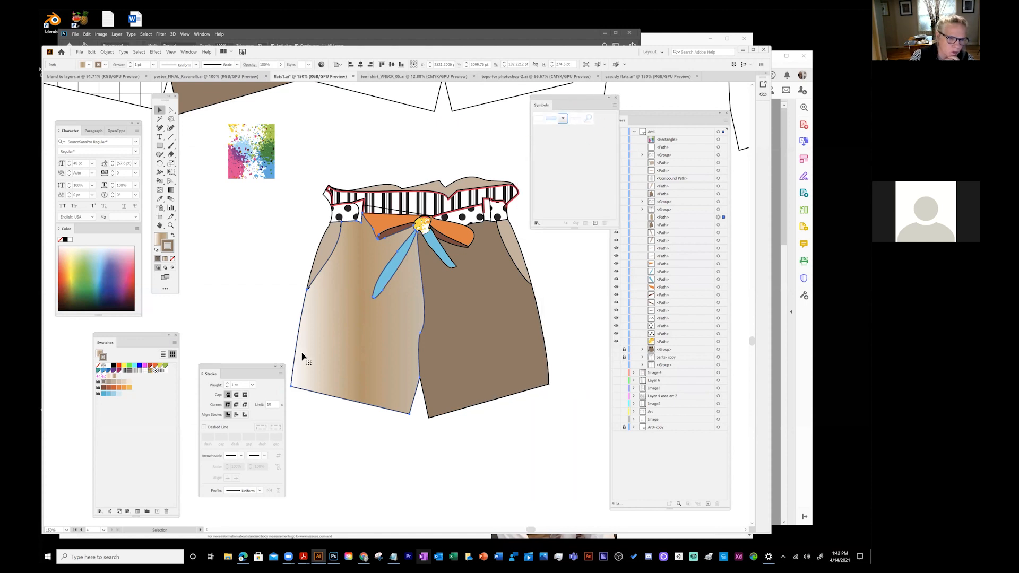
{"action": "mouse_move", "coordinate": [254, 368]}
{"action": "left_mouse_down"}
{"action": "mouse_move", "coordinate": [234, 369]}
{"action": "mouse_move", "coordinate": [243, 378]}
{"action": "left_mouse_up"}
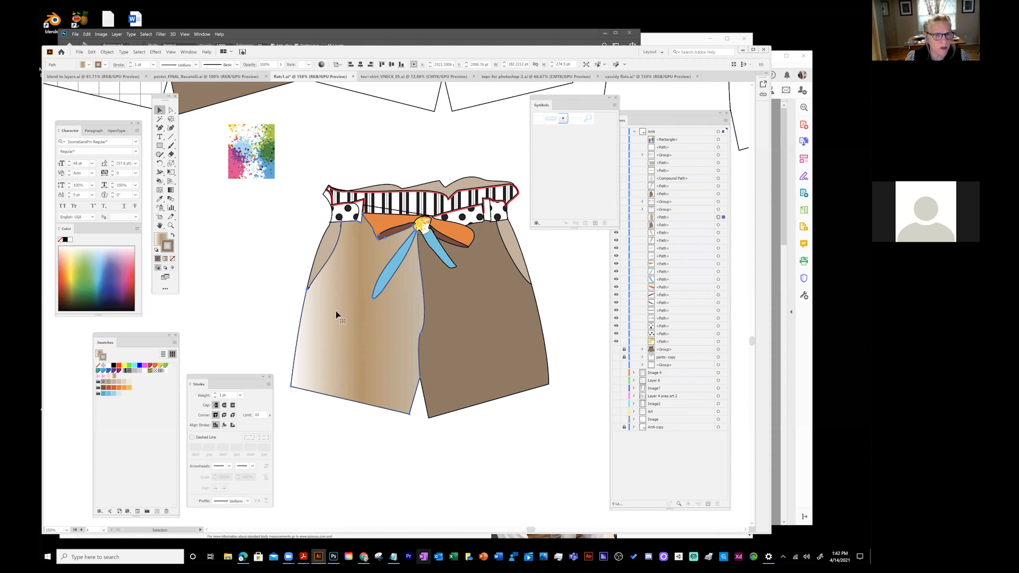
{"action": "left_click", "coordinate": [170, 191]}
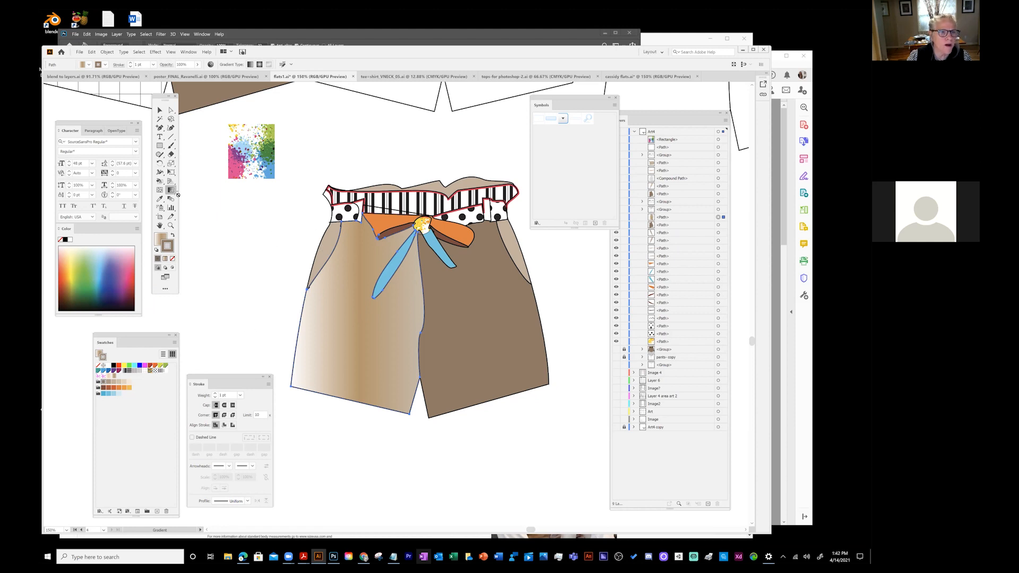
{"action": "left_click", "coordinate": [160, 109]}
{"action": "left_click_drag", "start_coordinate": [371, 325], "coordinate": [336, 350]}
{"action": "key", "text": "ctrl+z"}
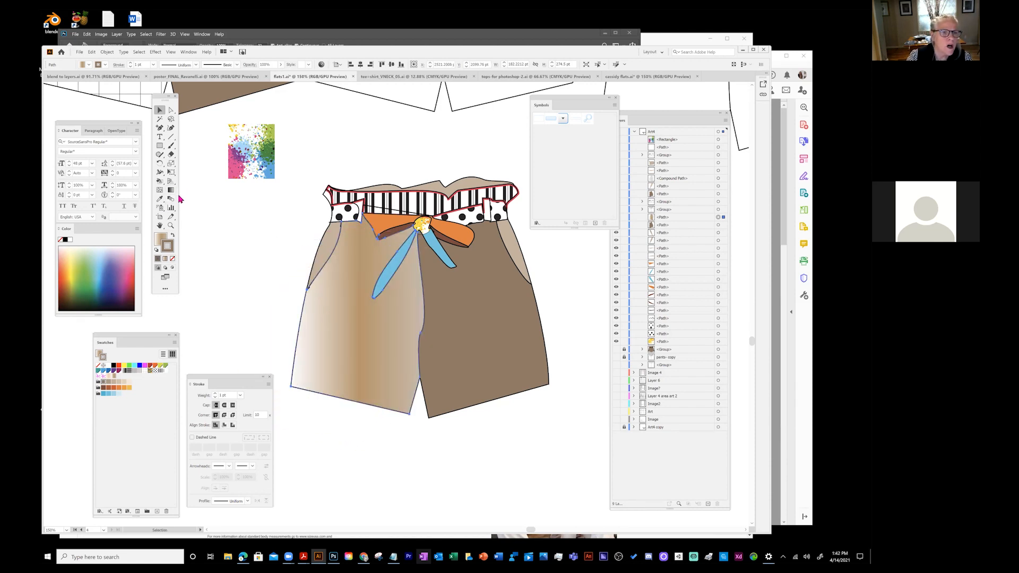
- Edit the left leg's fill with the Gradient tool and shift its middle colour stop toward the outer seam
{"action": "left_click", "coordinate": [171, 192]}
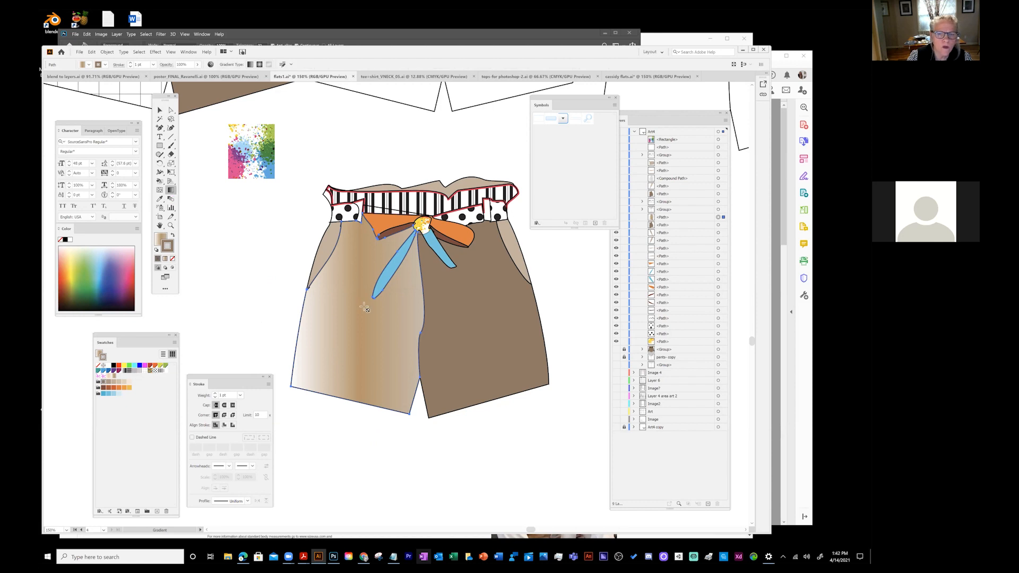
{"action": "left_click_drag", "start_coordinate": [416, 387], "coordinate": [398, 423]}
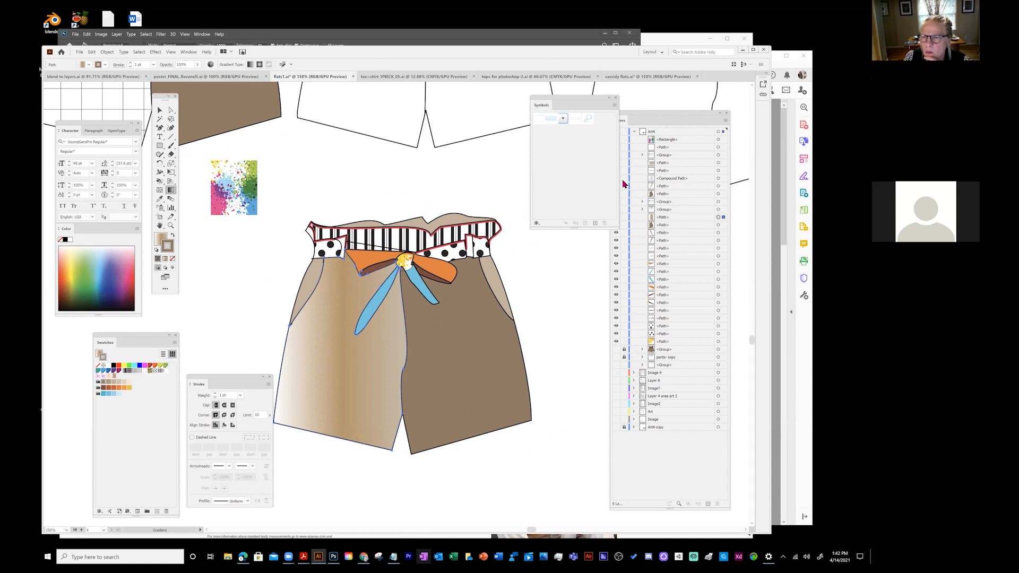
{"action": "left_click_drag", "start_coordinate": [565, 101], "coordinate": [522, 77]}
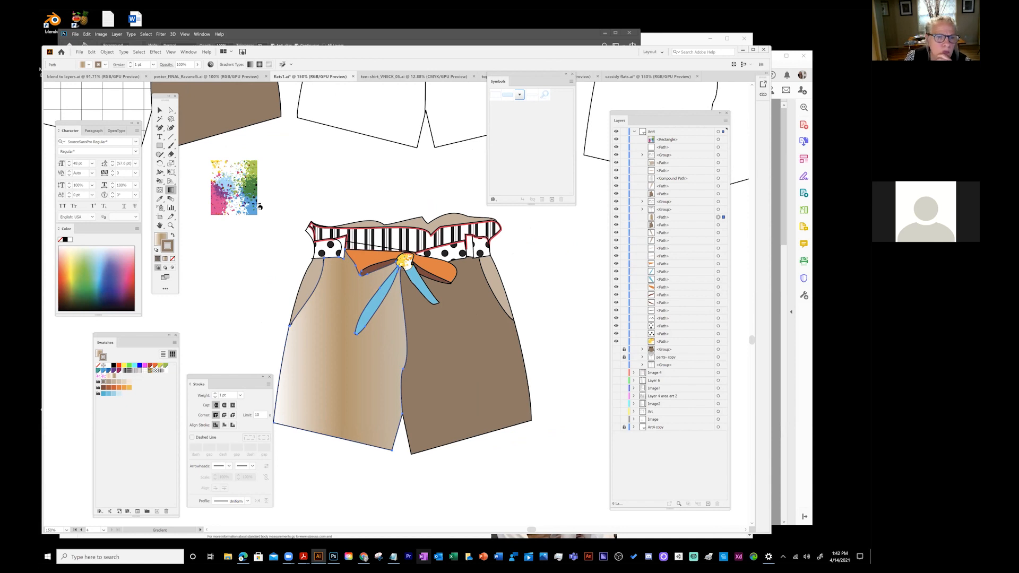
{"action": "left_click", "coordinate": [174, 237]}
{"action": "left_click", "coordinate": [174, 237]}
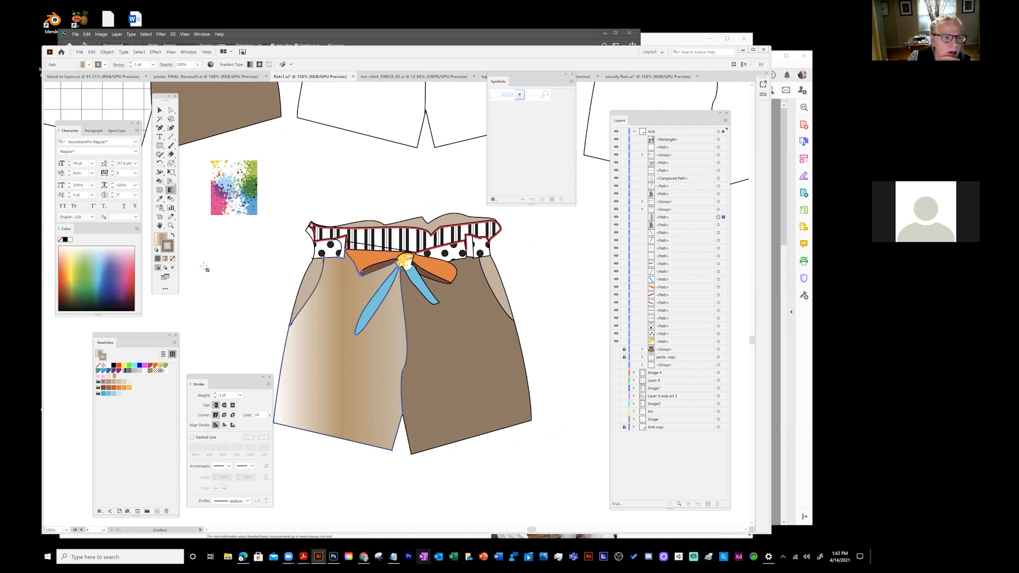
{"action": "left_click", "coordinate": [163, 241]}
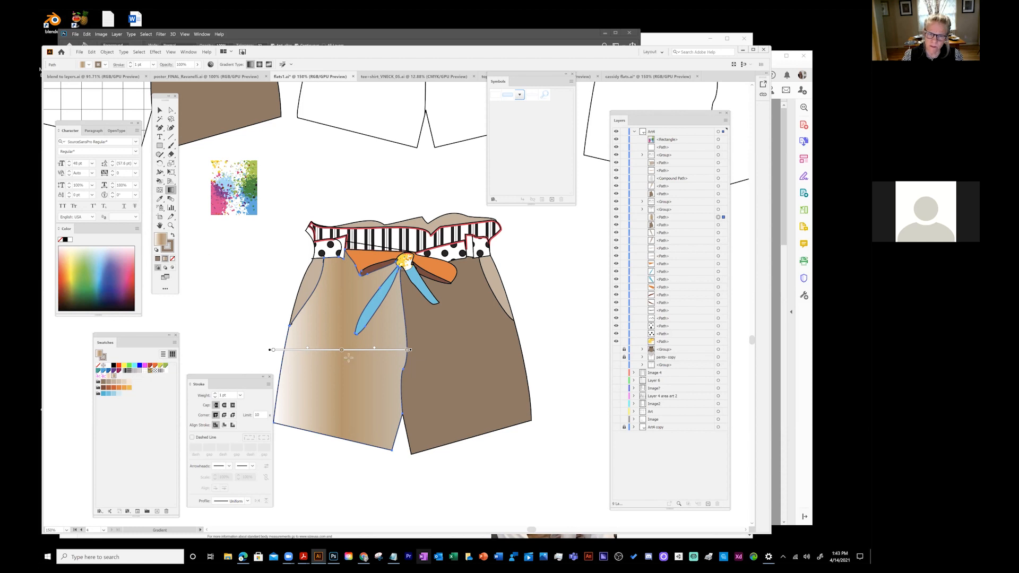
{"action": "mouse_move", "coordinate": [342, 350]}
{"action": "left_mouse_down"}
{"action": "mouse_move", "coordinate": [309, 351]}
{"action": "mouse_move", "coordinate": [329, 363]}
{"action": "left_mouse_up"}
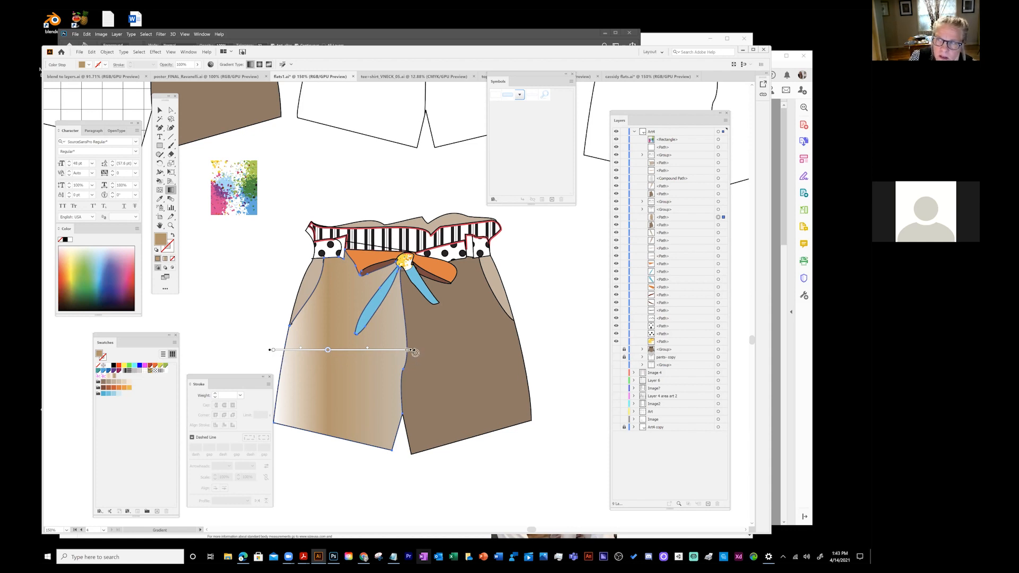
- Redirect the left leg's gradient to run nearly vertically, fading to white downward, and extend its brown end far above the waistband
{"action": "mouse_move", "coordinate": [415, 353]}
{"action": "left_mouse_down"}
{"action": "mouse_move", "coordinate": [391, 402]}
{"action": "mouse_move", "coordinate": [372, 314]}
{"action": "mouse_move", "coordinate": [297, 270]}
{"action": "mouse_move", "coordinate": [268, 286]}
{"action": "mouse_move", "coordinate": [265, 299]}
{"action": "left_mouse_up"}
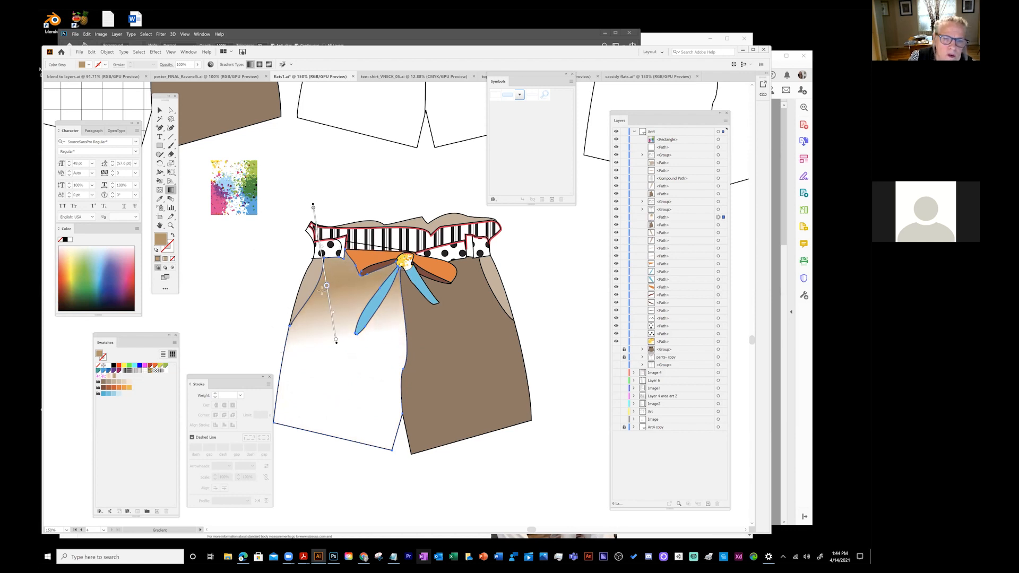
{"action": "key", "text": "v"}
{"action": "key", "text": "g"}
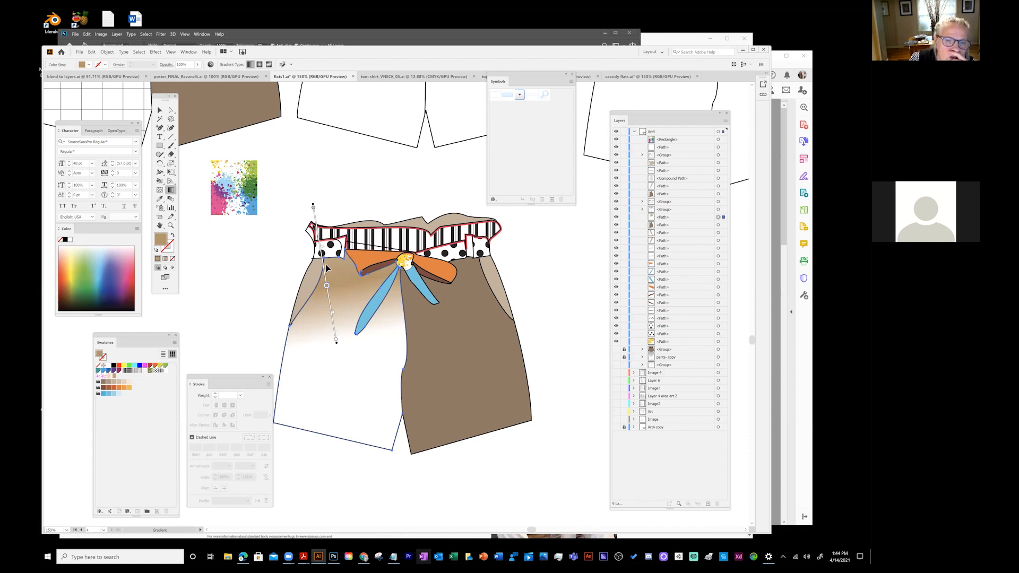
{"action": "left_click_drag", "start_coordinate": [314, 209], "coordinate": [344, 220]}
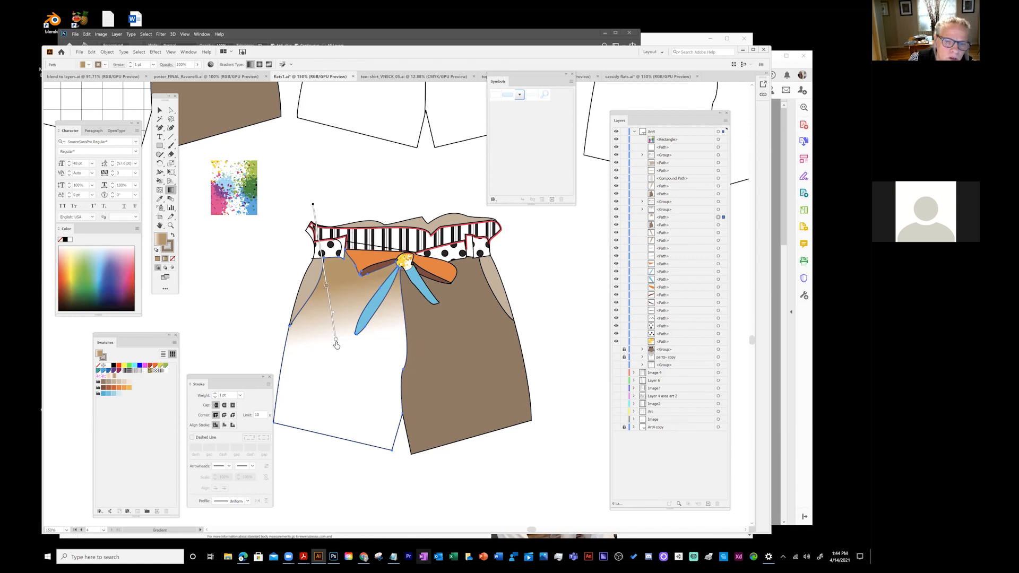
{"action": "mouse_move", "coordinate": [336, 343]}
{"action": "left_mouse_down"}
{"action": "mouse_move", "coordinate": [354, 351]}
{"action": "mouse_move", "coordinate": [332, 368]}
{"action": "mouse_move", "coordinate": [342, 379]}
{"action": "mouse_move", "coordinate": [339, 332]}
{"action": "mouse_move", "coordinate": [343, 365]}
{"action": "left_mouse_up"}
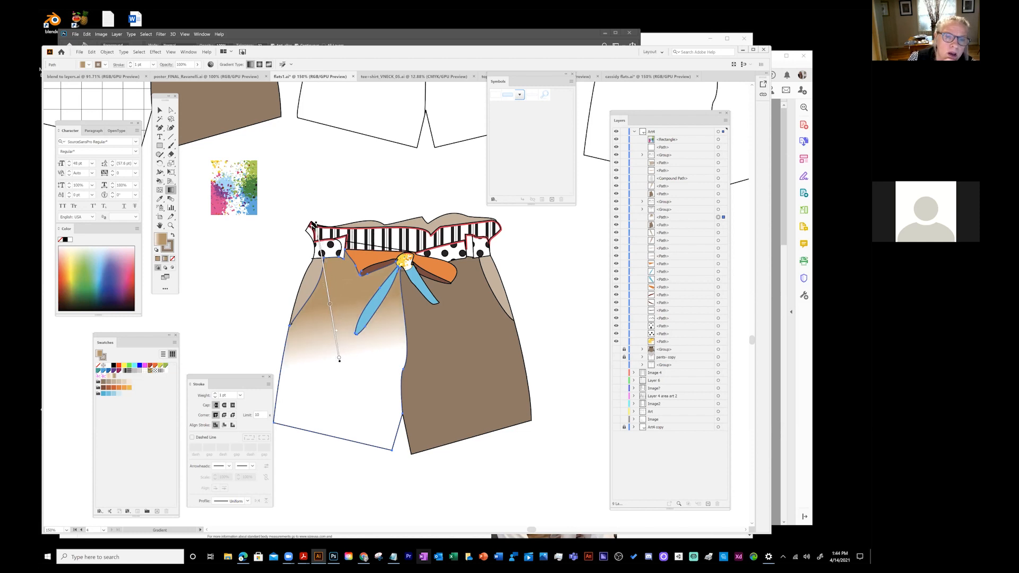
{"action": "mouse_move", "coordinate": [322, 253]}
{"action": "left_mouse_down"}
{"action": "mouse_move", "coordinate": [324, 291]}
{"action": "mouse_move", "coordinate": [292, 58]}
{"action": "mouse_move", "coordinate": [285, 102]}
{"action": "left_mouse_up"}
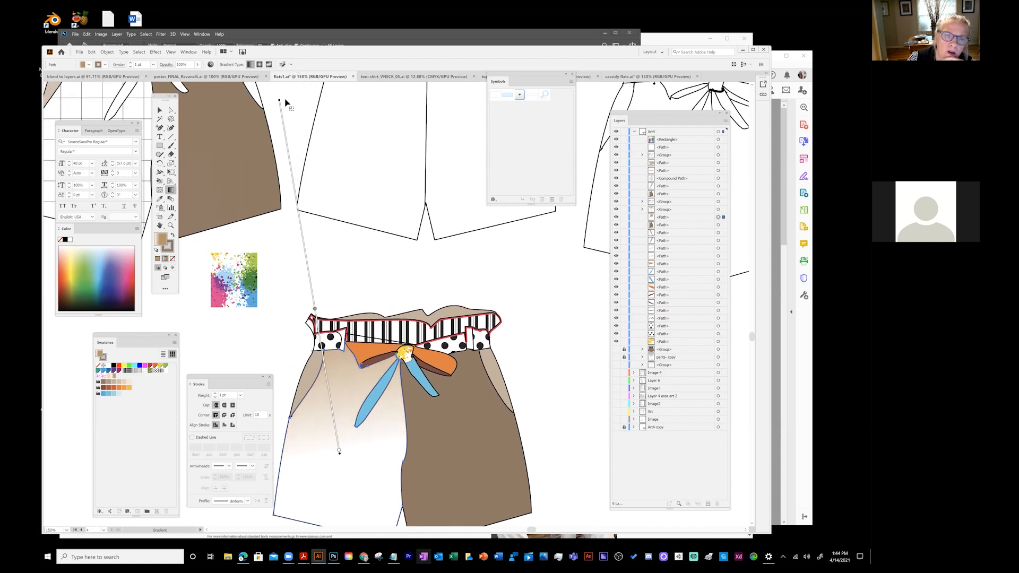
{"action": "left_click_drag", "start_coordinate": [286, 102], "coordinate": [285, 124]}
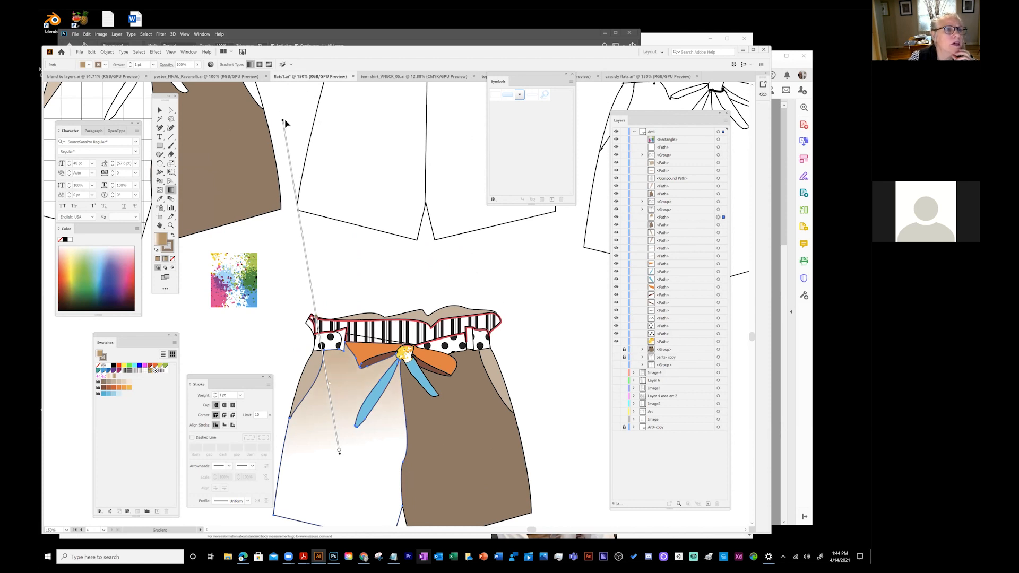
- Add a green colour stop about 69% along the left leg's gradient and pull the gradient's upper end down to the waistband
{"action": "left_click", "coordinate": [189, 51]}
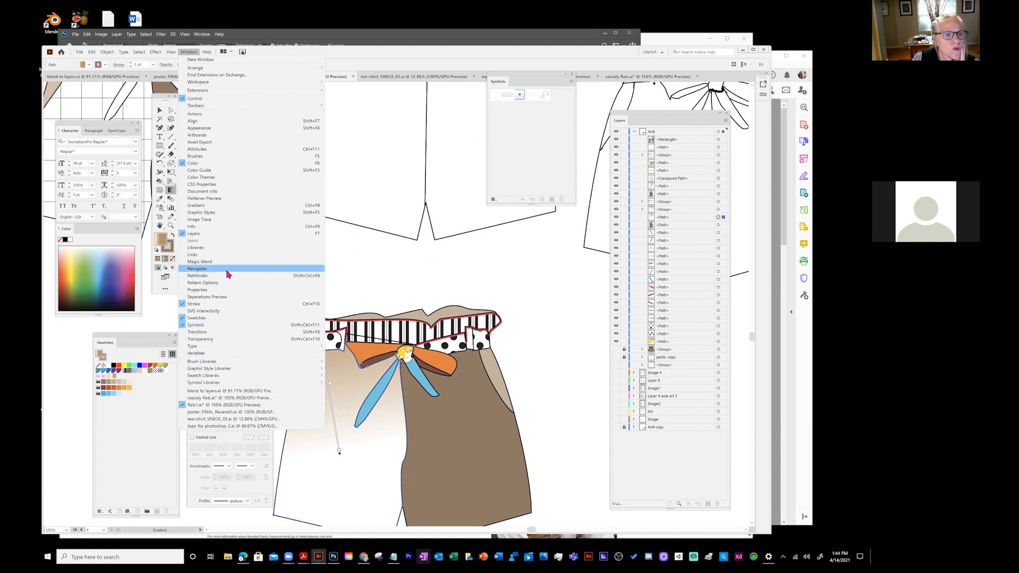
{"action": "left_click", "coordinate": [208, 206]}
{"action": "left_click_drag", "start_coordinate": [487, 404], "coordinate": [389, 202]}
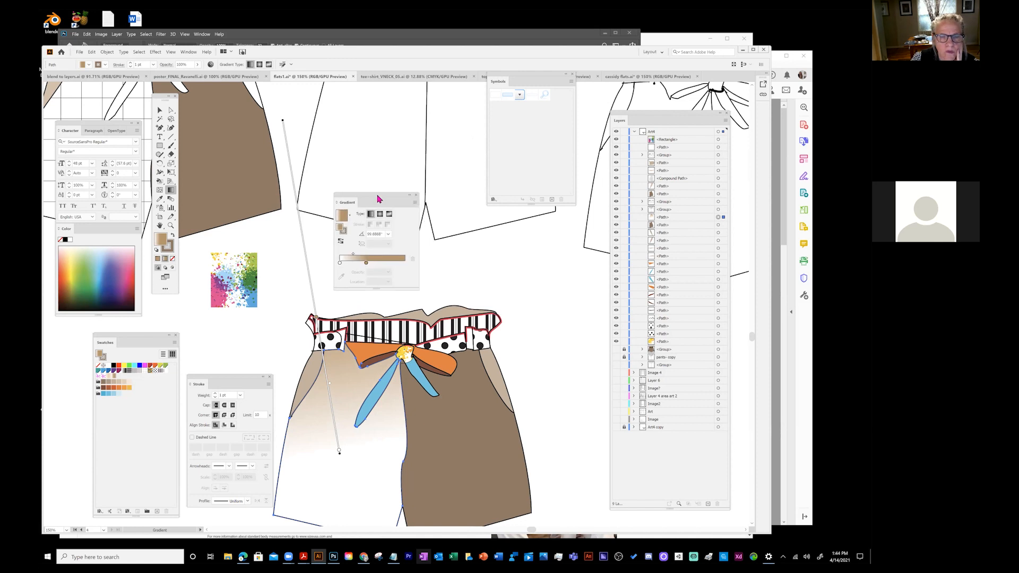
{"action": "left_click", "coordinate": [385, 265]}
{"action": "double_click", "coordinate": [385, 265]}
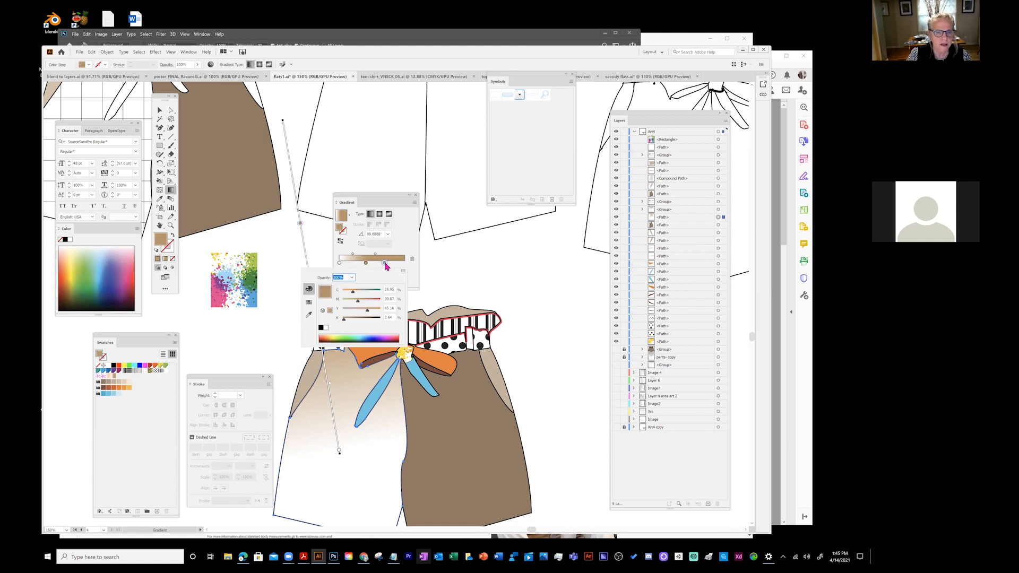
{"action": "left_click", "coordinate": [339, 338]}
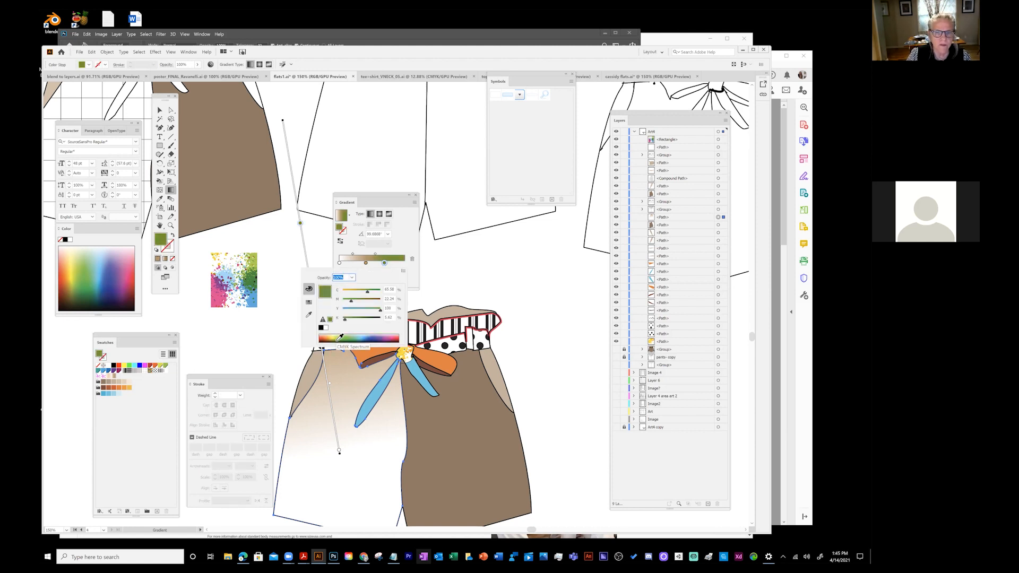
{"action": "left_click", "coordinate": [403, 244]}
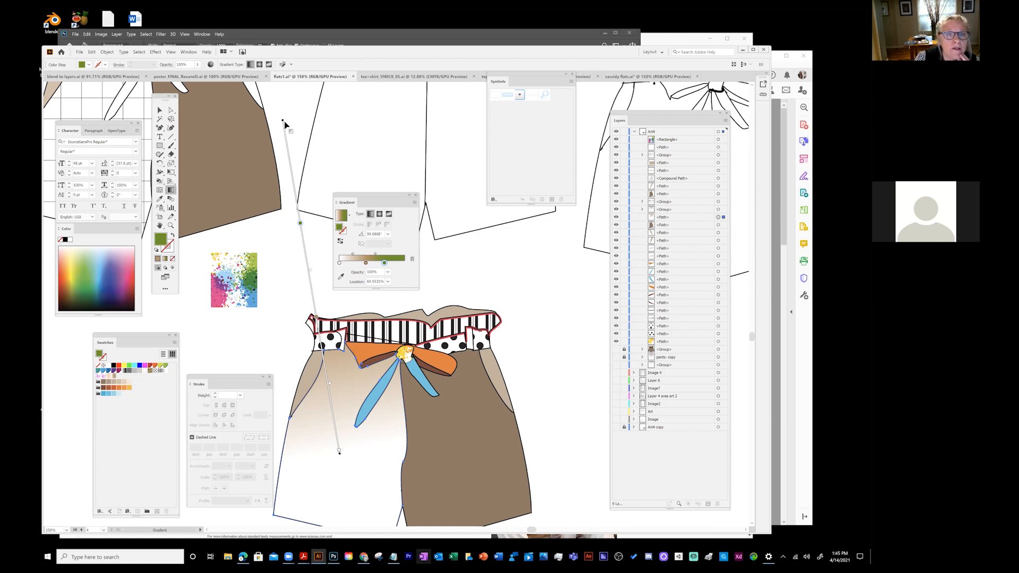
{"action": "mouse_move", "coordinate": [282, 123]}
{"action": "left_mouse_down"}
{"action": "mouse_move", "coordinate": [302, 298]}
{"action": "mouse_move", "coordinate": [318, 345]}
{"action": "left_mouse_up"}
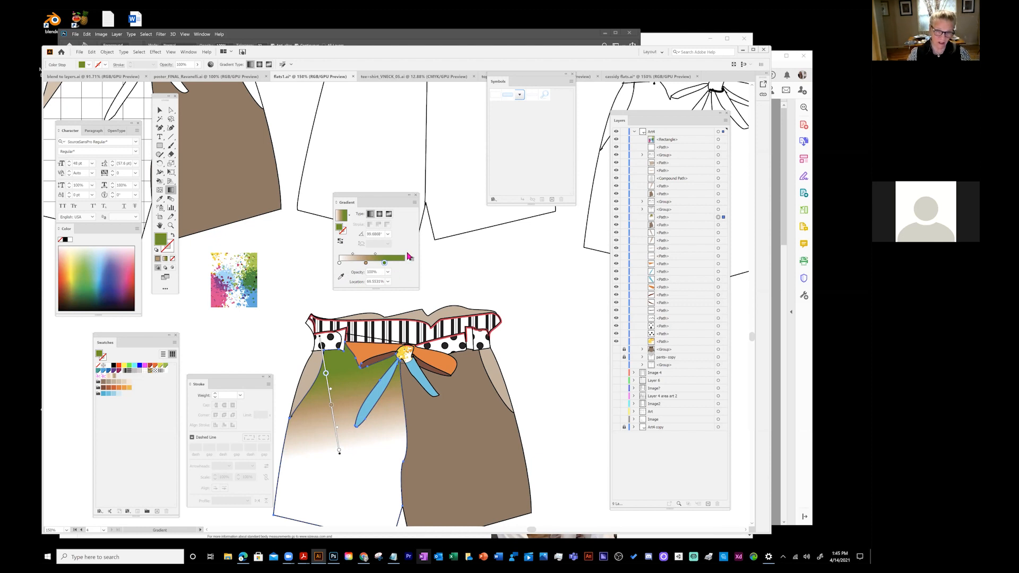
- Try setting the green gradient stop's opacity to 0% and undo the change
{"action": "left_click", "coordinate": [388, 272]}
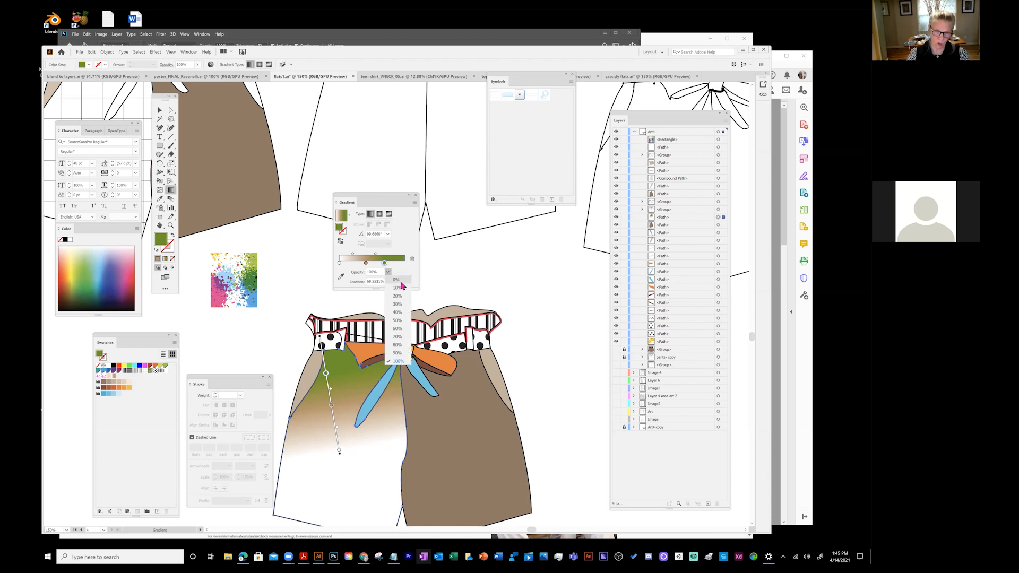
{"action": "left_click", "coordinate": [396, 280]}
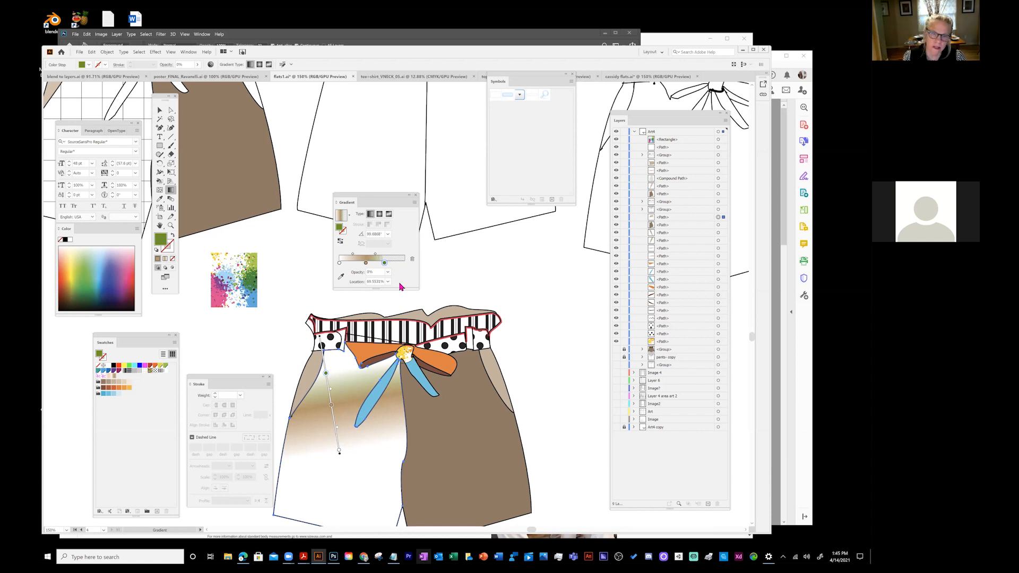
{"action": "key", "text": "ctrl+z"}
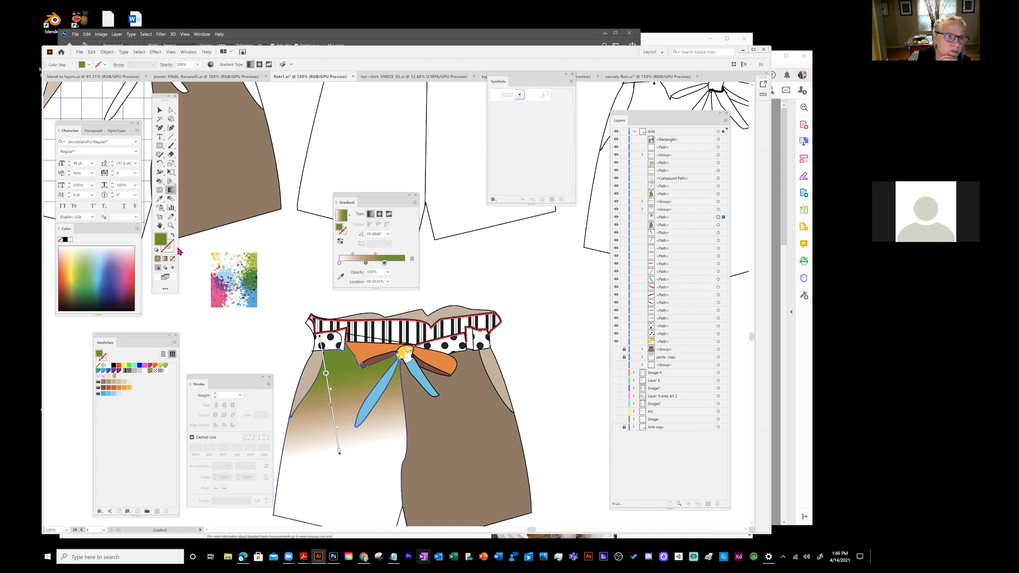
- Find the left leg's gradient-filled path in the layer list by toggling its visibility, and duplicate it
{"action": "left_click", "coordinate": [160, 109]}
{"action": "left_click", "coordinate": [366, 430]}
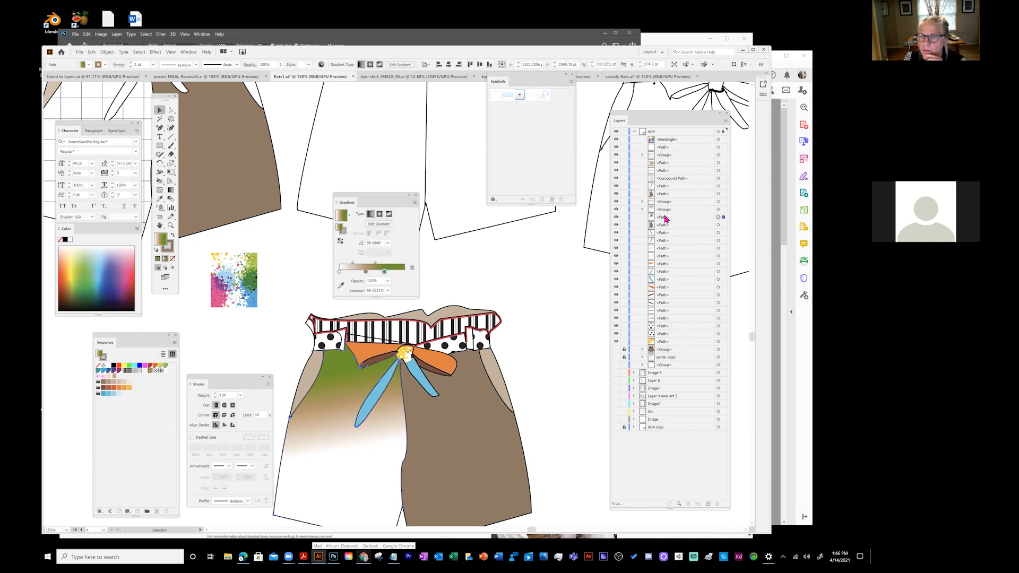
{"action": "left_click", "coordinate": [616, 218]}
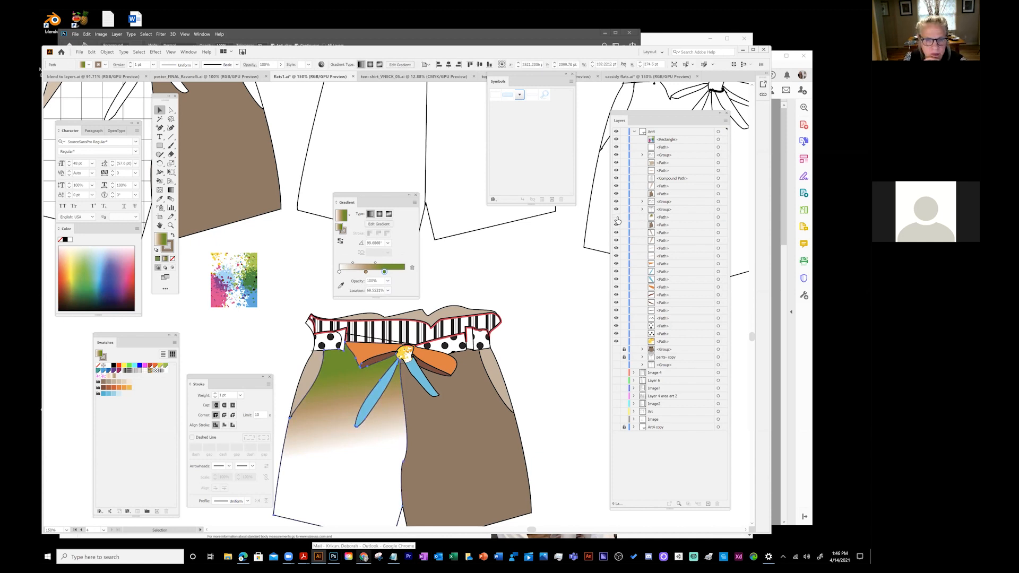
{"action": "left_click", "coordinate": [617, 218]}
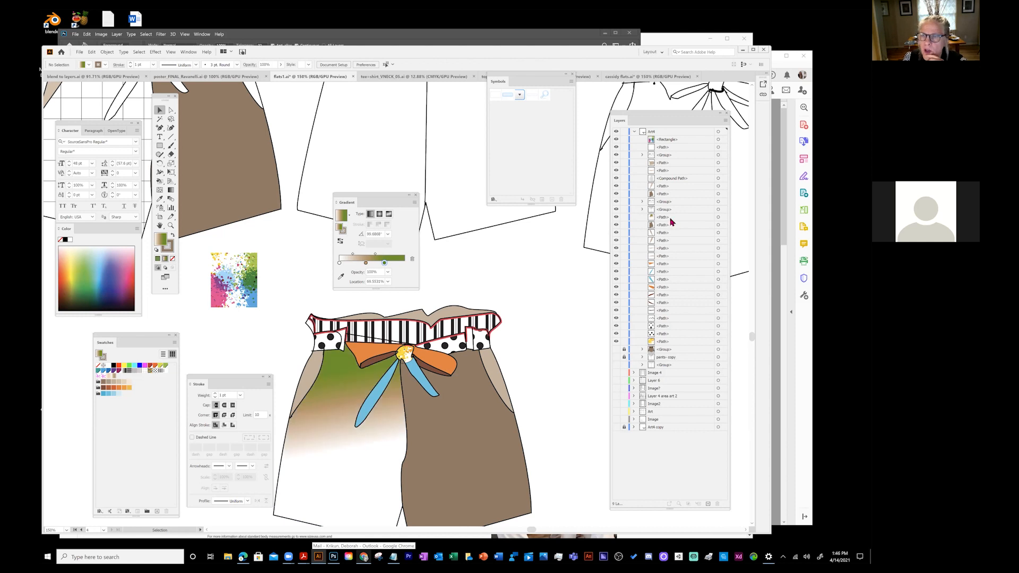
{"action": "left_click", "coordinate": [663, 217]}
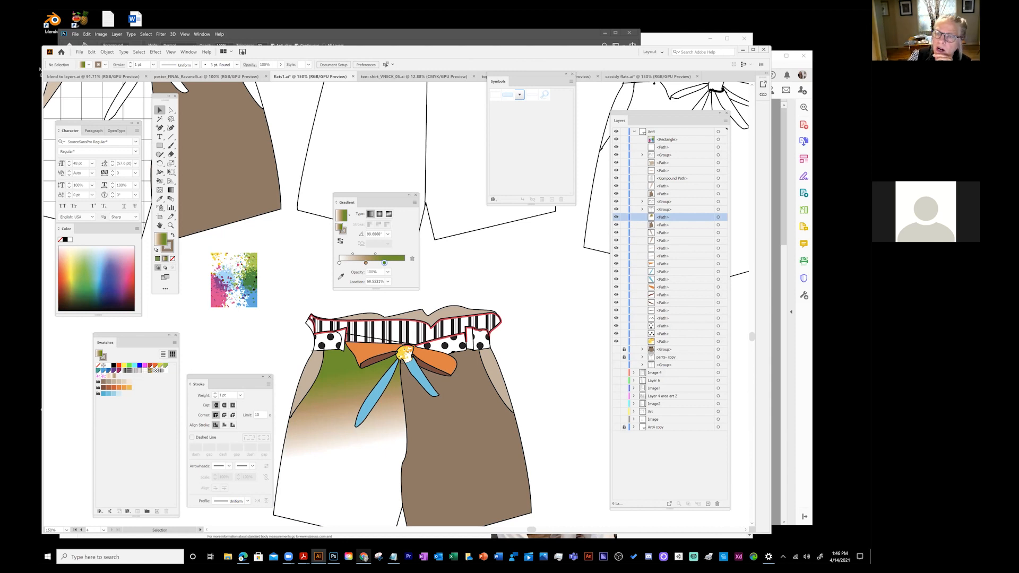
{"action": "left_click", "coordinate": [726, 120]}
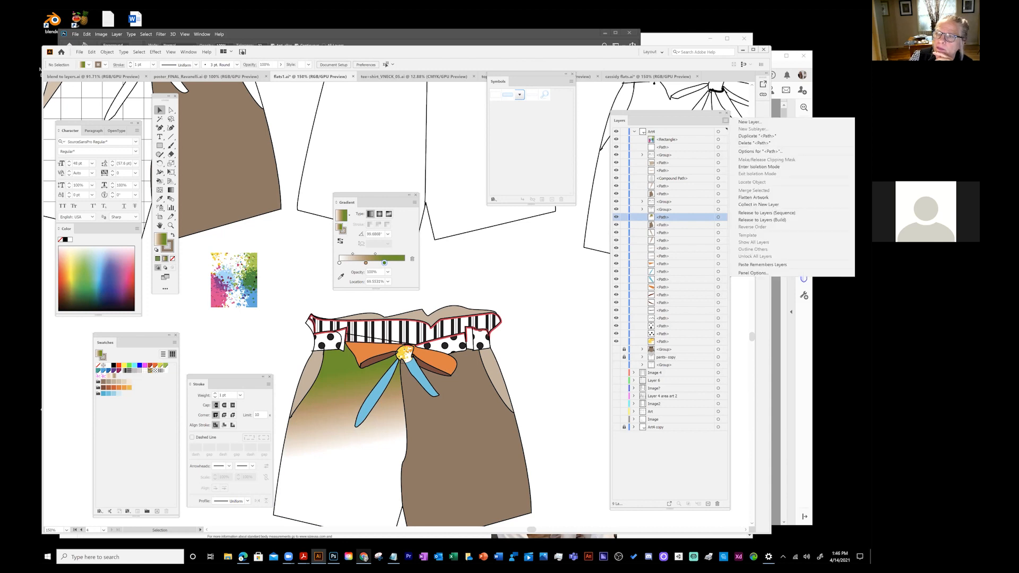
{"action": "left_click", "coordinate": [756, 136]}
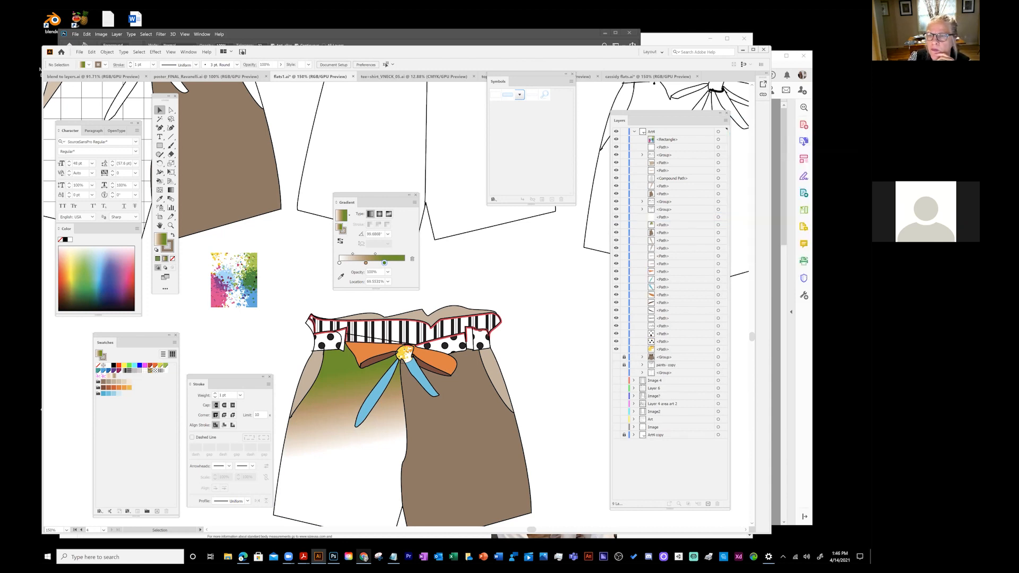
- Rename the duplicated left leg path as <Path>xx in the layer list
{"action": "double_click", "coordinate": [671, 218]}
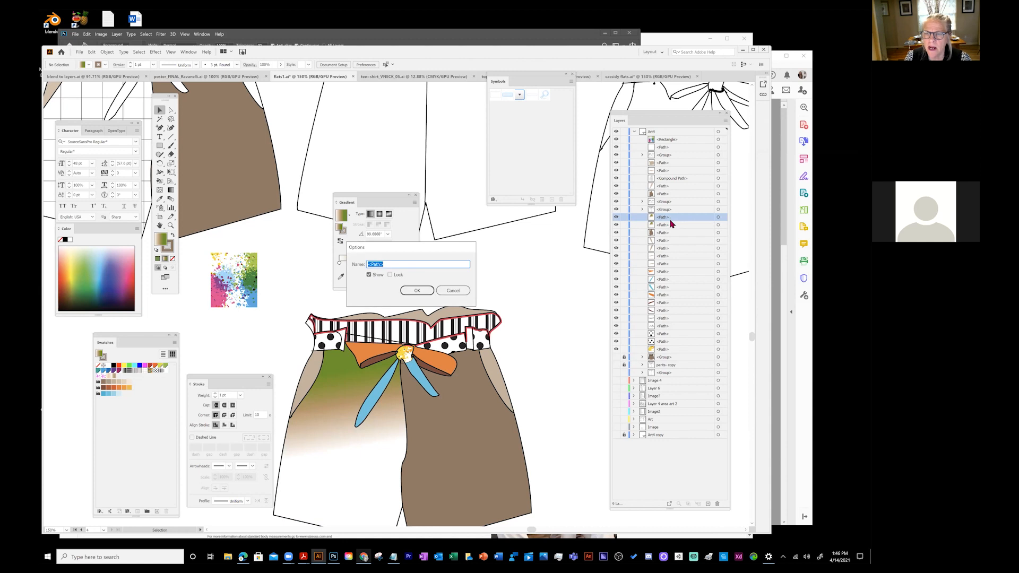
{"action": "left_click", "coordinate": [392, 265]}
{"action": "type", "text": "xx"}
{"action": "left_click", "coordinate": [417, 291]}
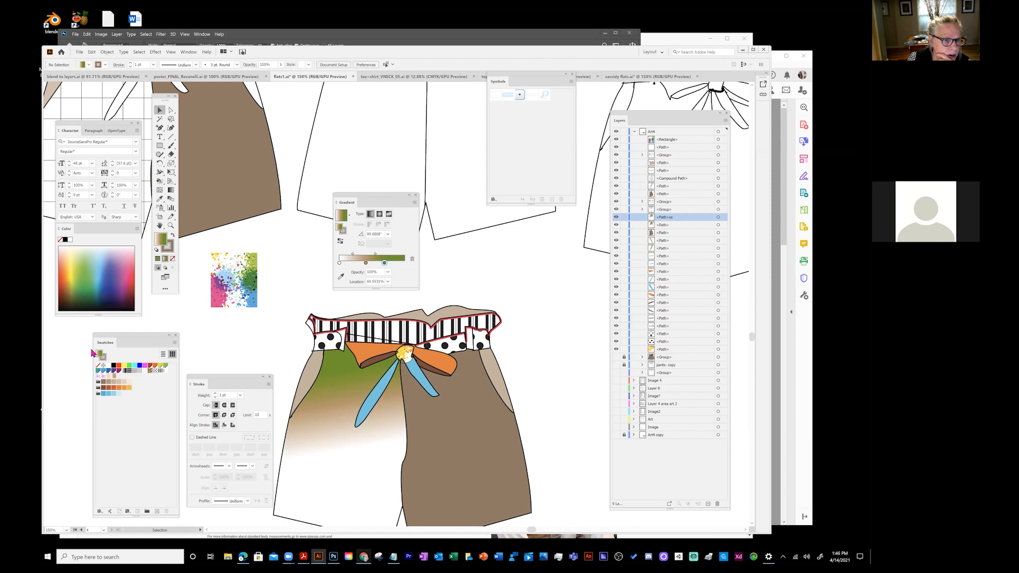
- Hide the original gradient path and fill the left leg's <Path>xx copy with the black-and-white polka-dot pattern swatch
{"action": "left_click", "coordinate": [157, 371]}
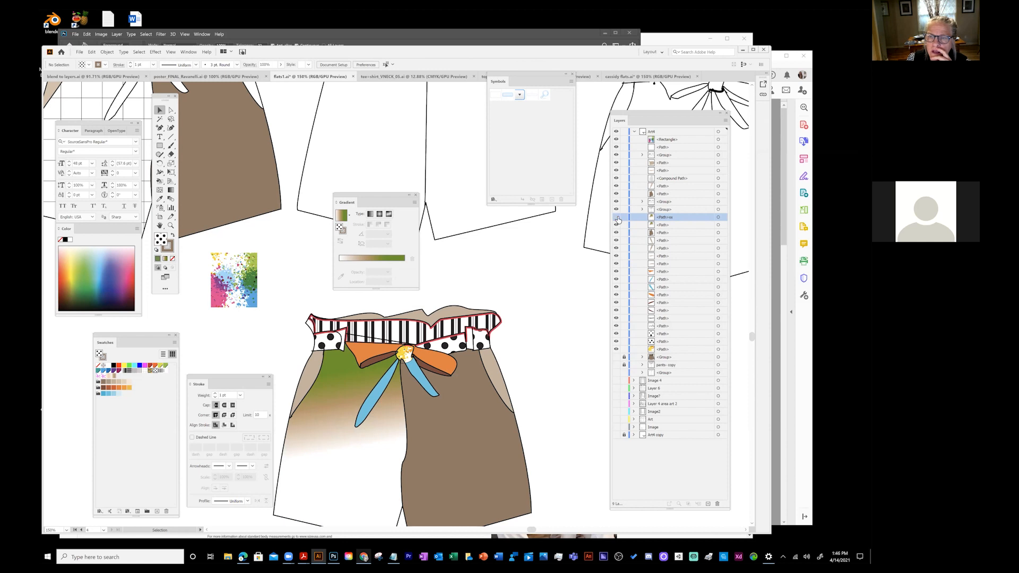
{"action": "left_click", "coordinate": [617, 224]}
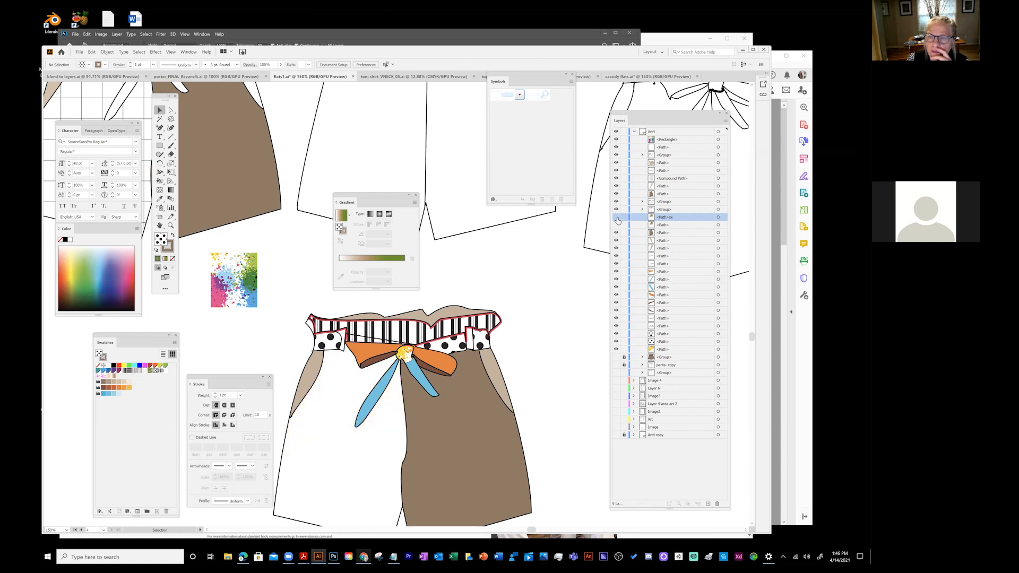
{"action": "left_click", "coordinate": [616, 218]}
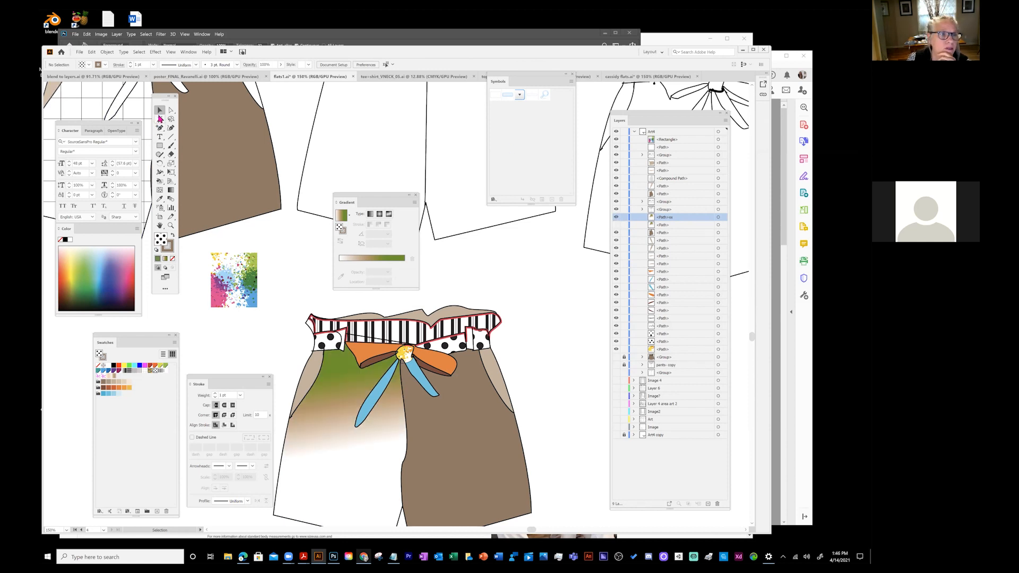
{"action": "left_click", "coordinate": [336, 396]}
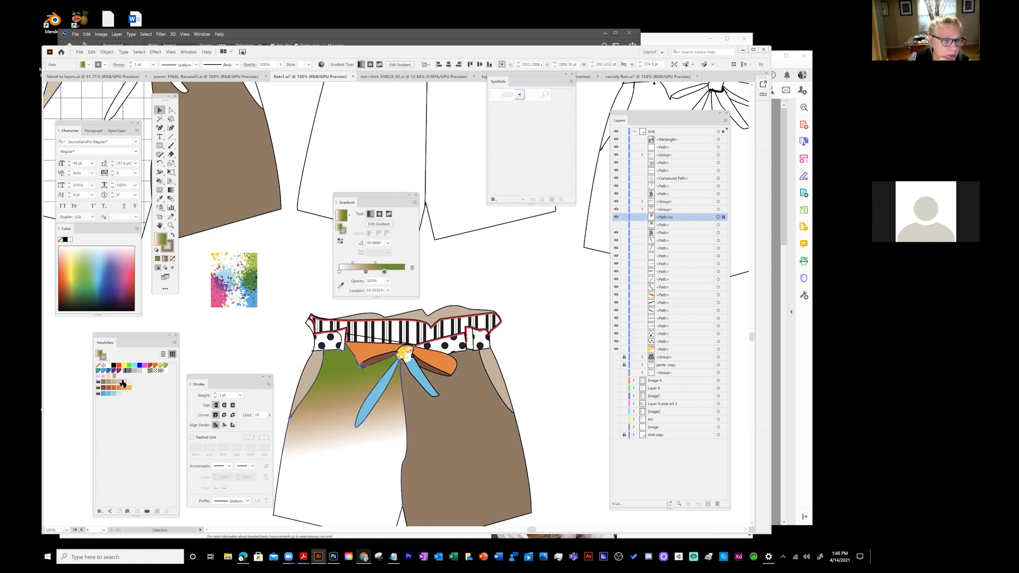
{"action": "left_click", "coordinate": [159, 371]}
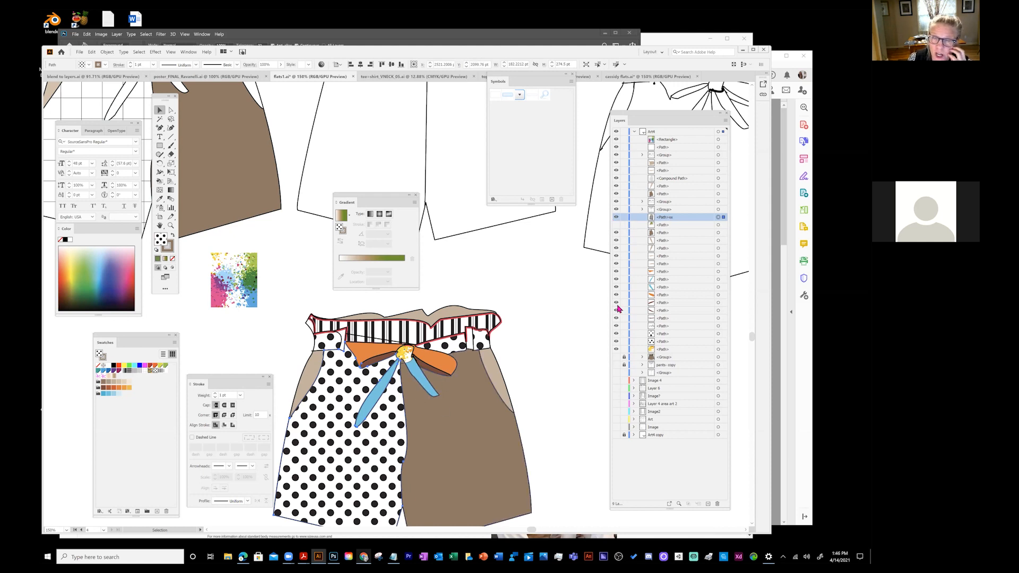
- Show the original gradient path again and move it above the polka-dot copy <Path>xx in the stacking order
{"action": "left_click", "coordinate": [670, 224]}
{"action": "left_click", "coordinate": [616, 225]}
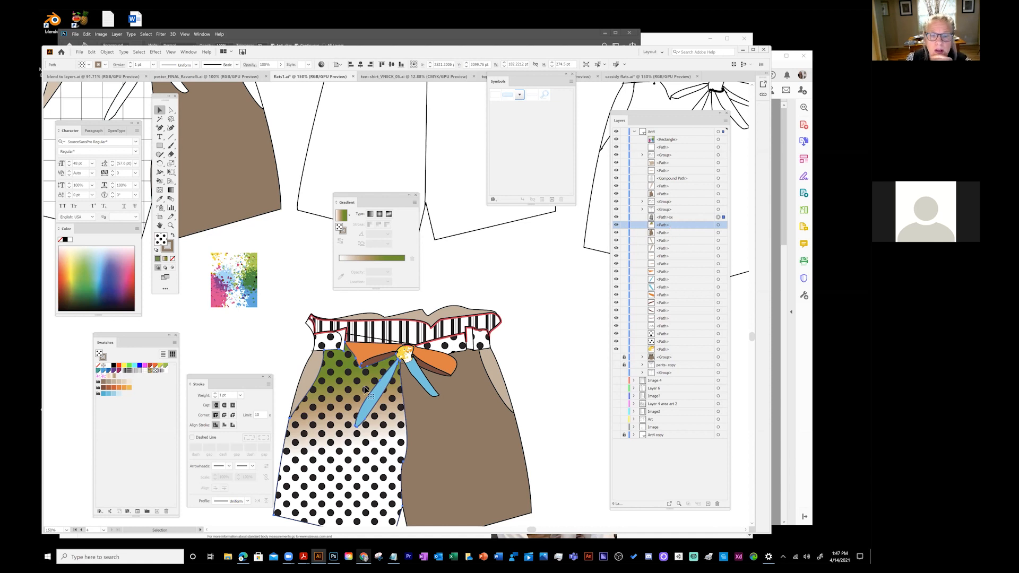
{"action": "left_click_drag", "start_coordinate": [638, 228], "coordinate": [678, 214]}
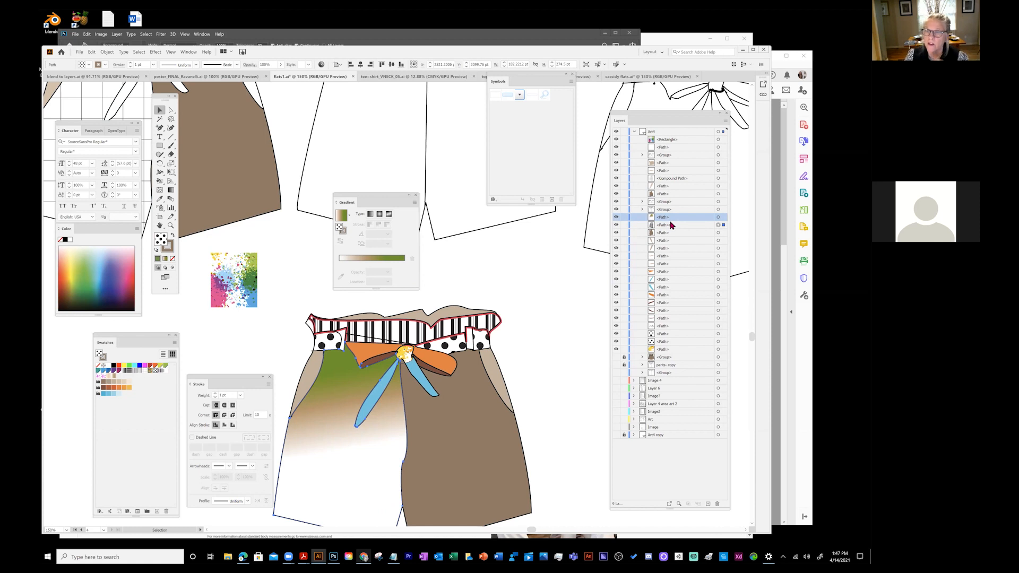
{"action": "left_click", "coordinate": [329, 388]}
{"action": "double_click", "coordinate": [328, 387]}
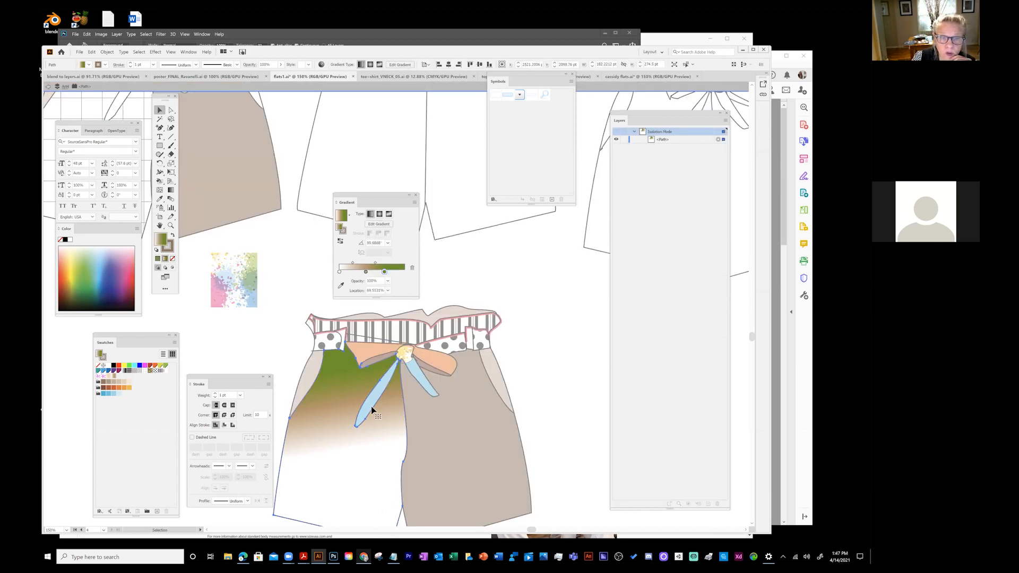
{"action": "left_click", "coordinate": [48, 87]}
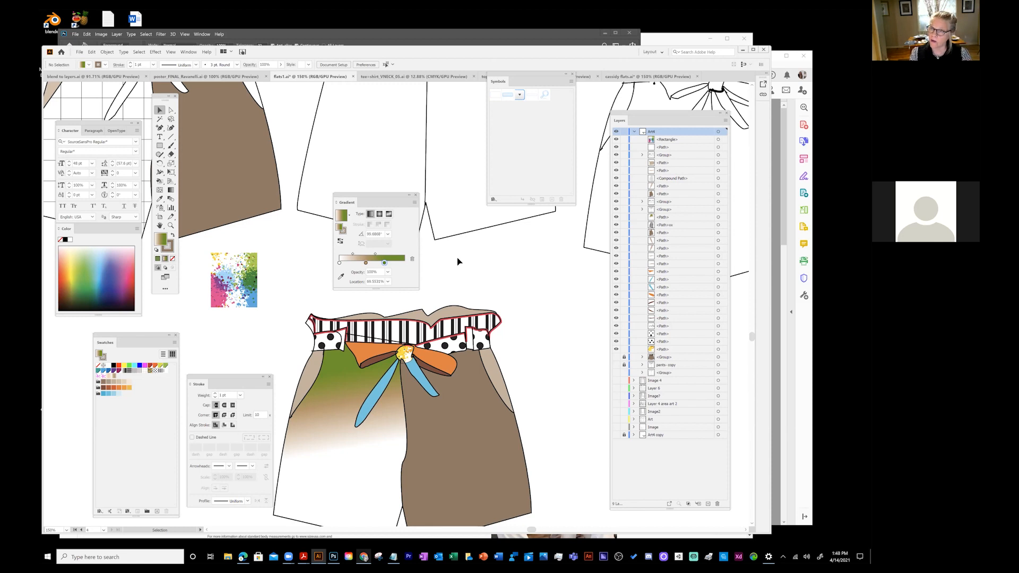
- Isolate the left leg's gradient path and set its green colour stop's opacity to 0%
{"action": "double_click", "coordinate": [332, 376]}
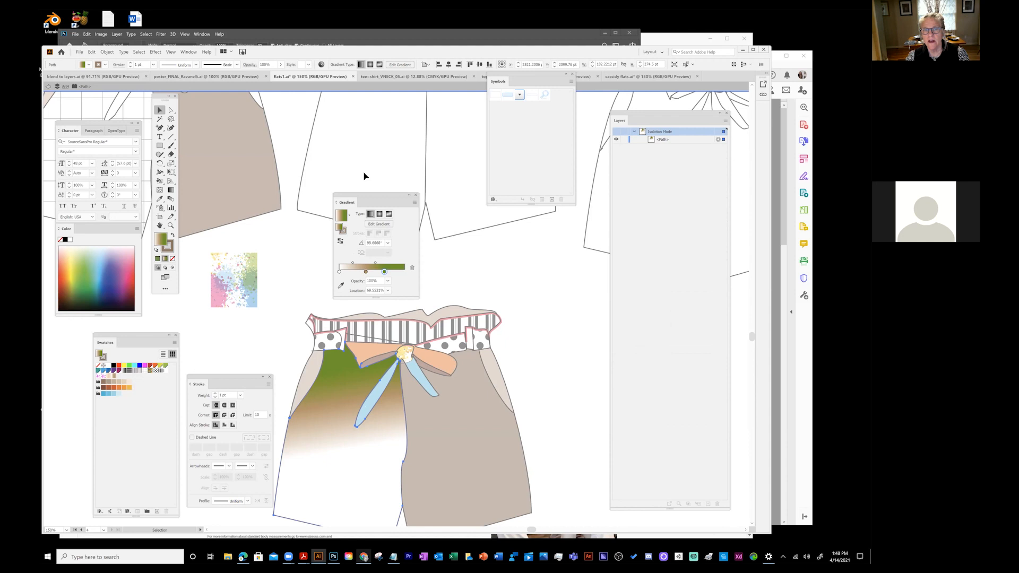
{"action": "left_click_drag", "start_coordinate": [385, 273], "coordinate": [383, 272]}
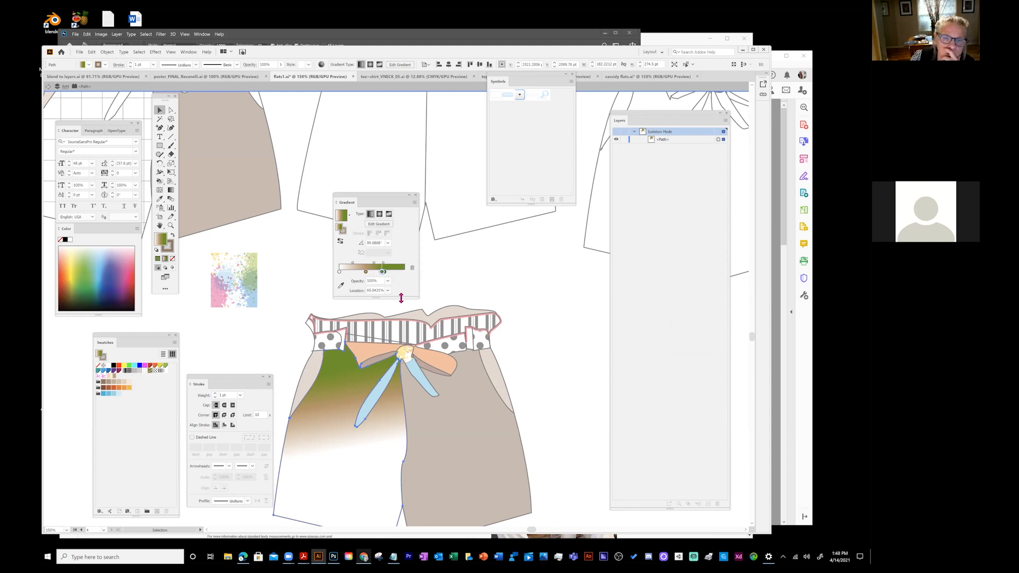
{"action": "key", "text": "ctrl+z"}
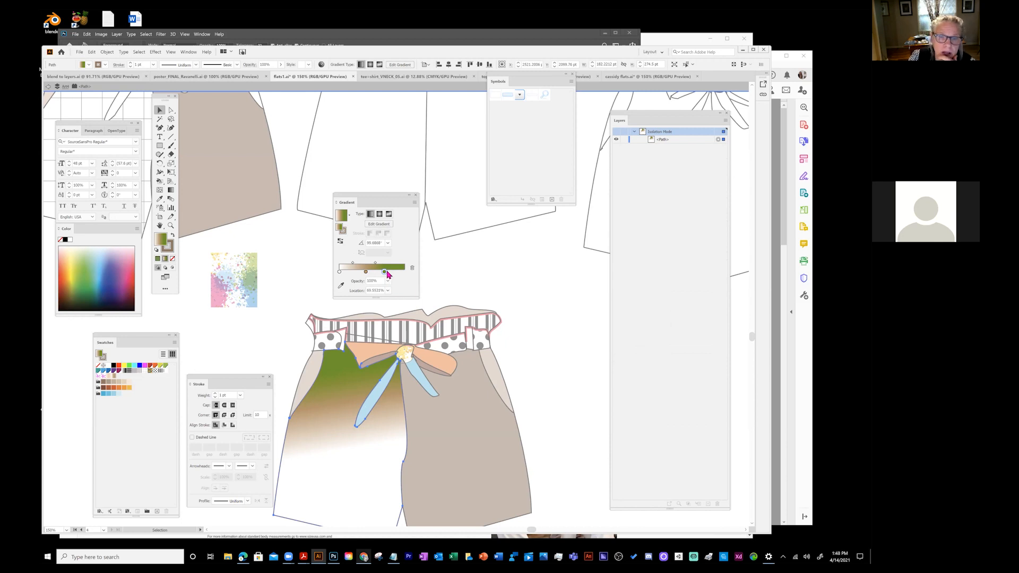
{"action": "left_click", "coordinate": [388, 281]}
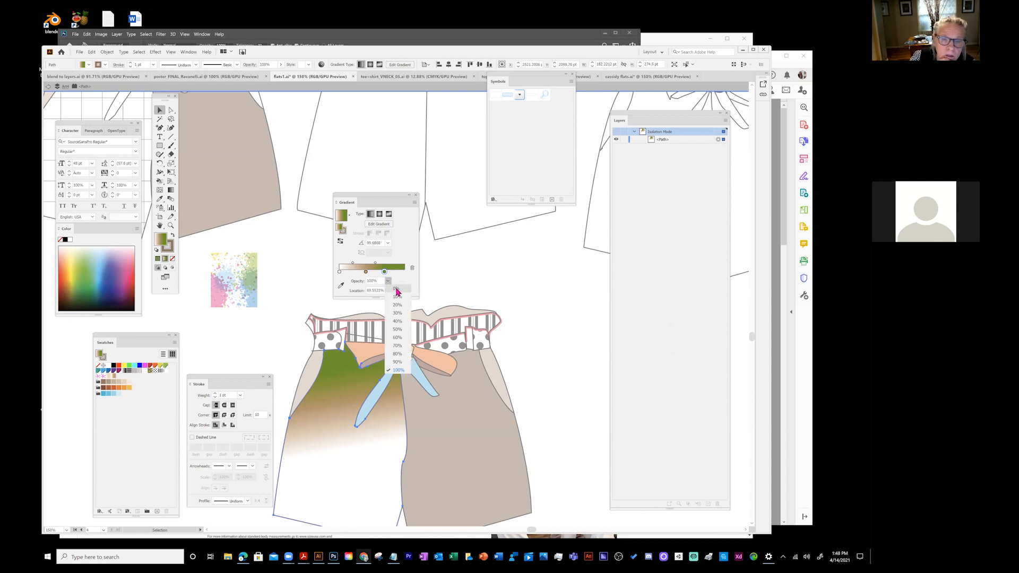
{"action": "left_click", "coordinate": [397, 293]}
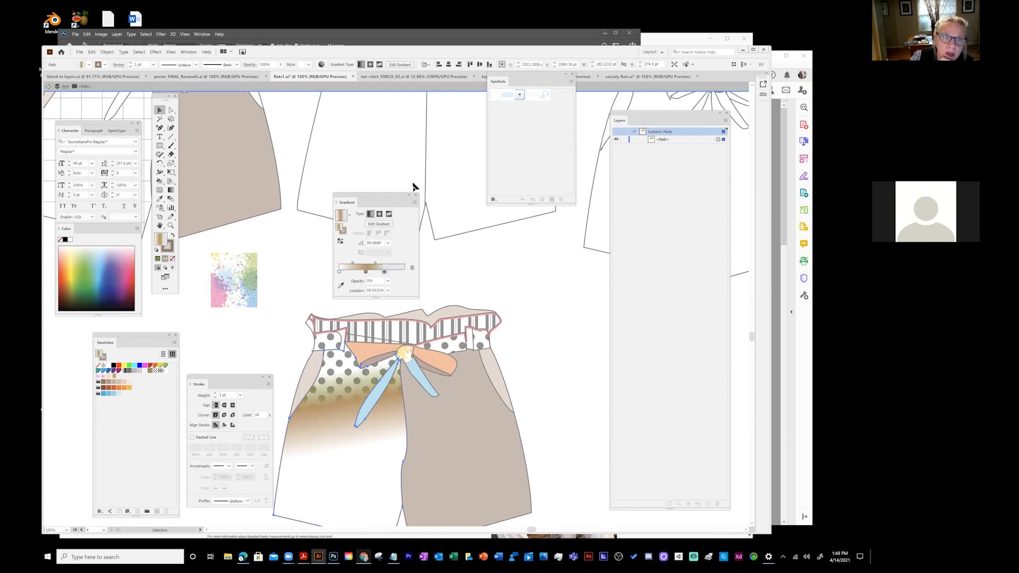
{"action": "left_click", "coordinate": [48, 87]}
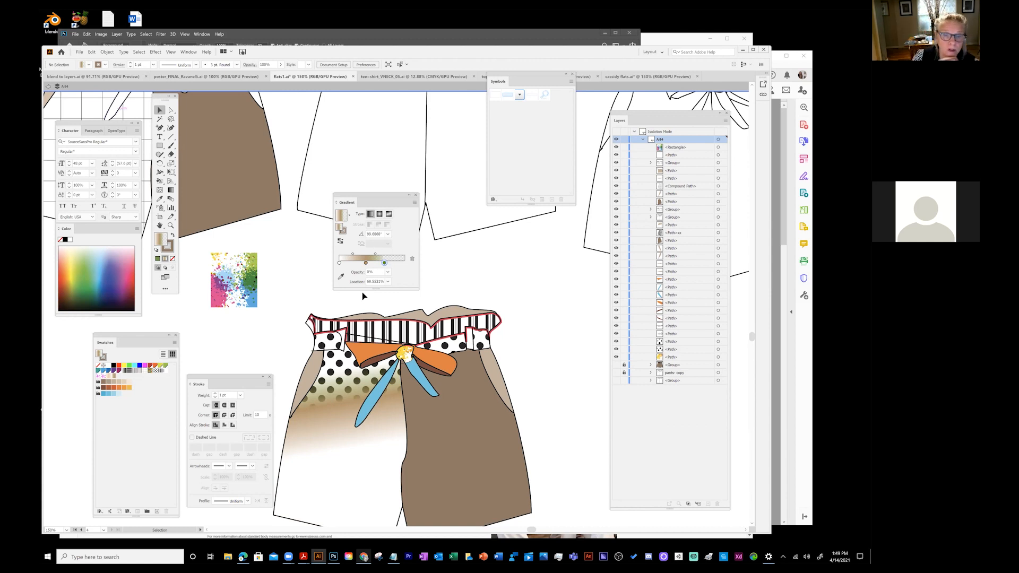
- Try 60%, 50% and 70% opacity on the left leg gradient's brown stop, settle on 80%, and leave isolation mode
{"action": "double_click", "coordinate": [336, 432]}
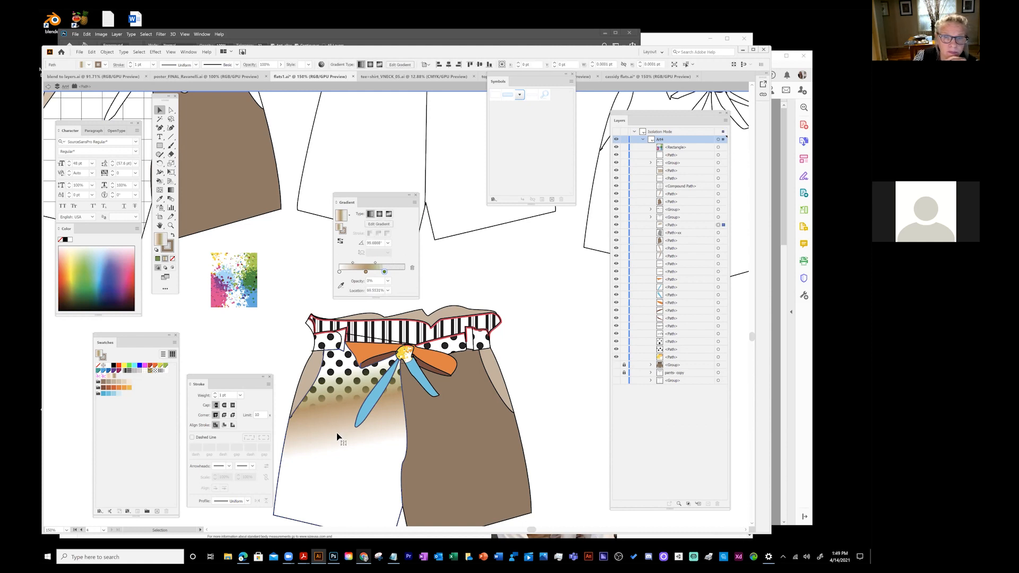
{"action": "left_click", "coordinate": [365, 272]}
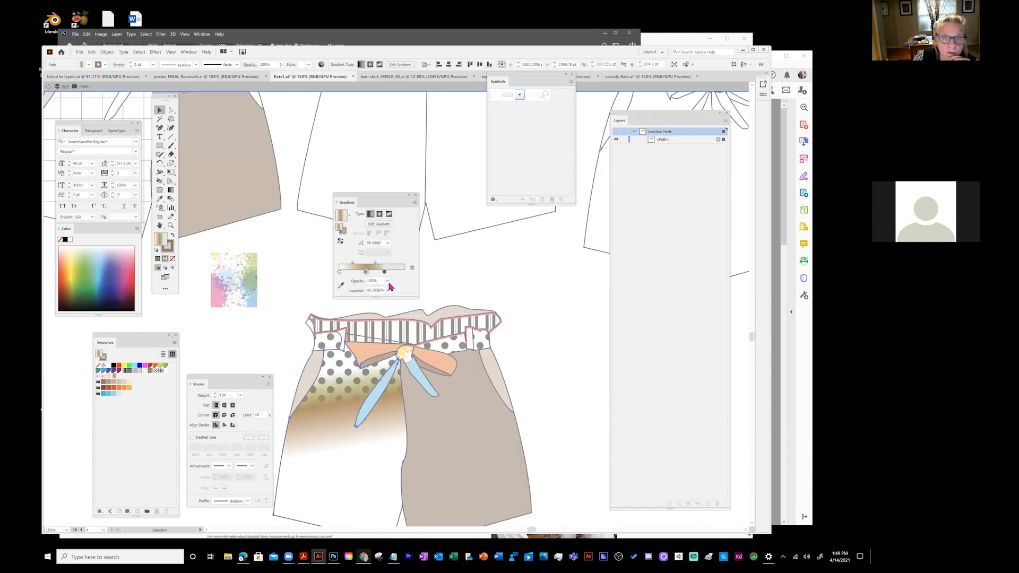
{"action": "left_click", "coordinate": [388, 281]}
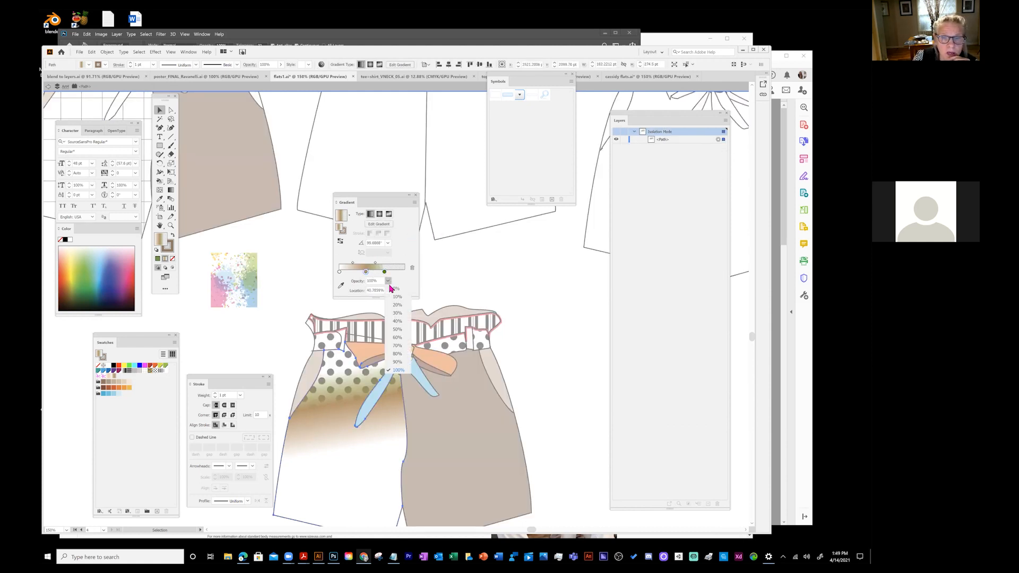
{"action": "left_click", "coordinate": [397, 335]}
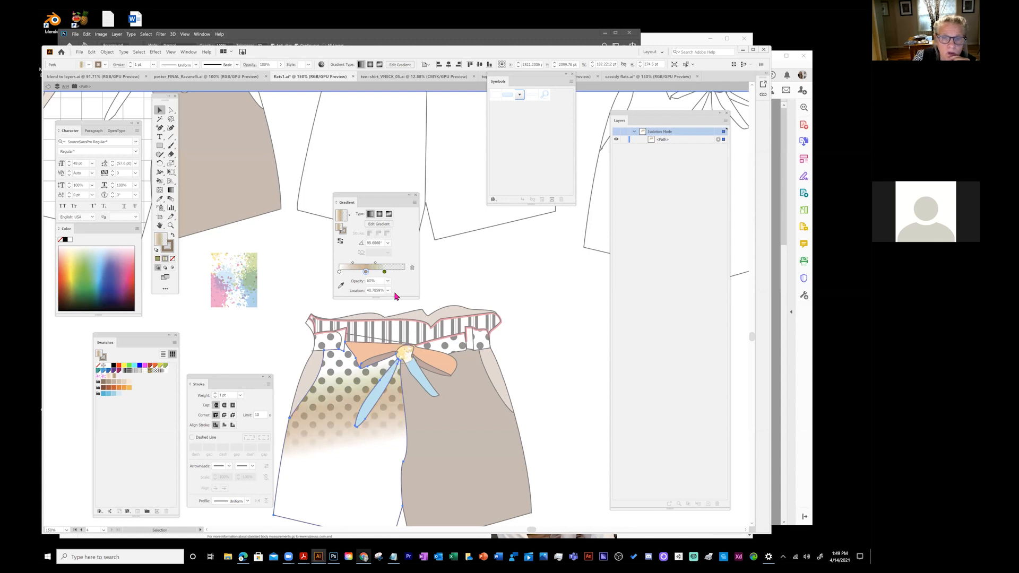
{"action": "left_click", "coordinate": [388, 280]}
{"action": "left_click", "coordinate": [396, 328]}
{"action": "left_click", "coordinate": [388, 281]}
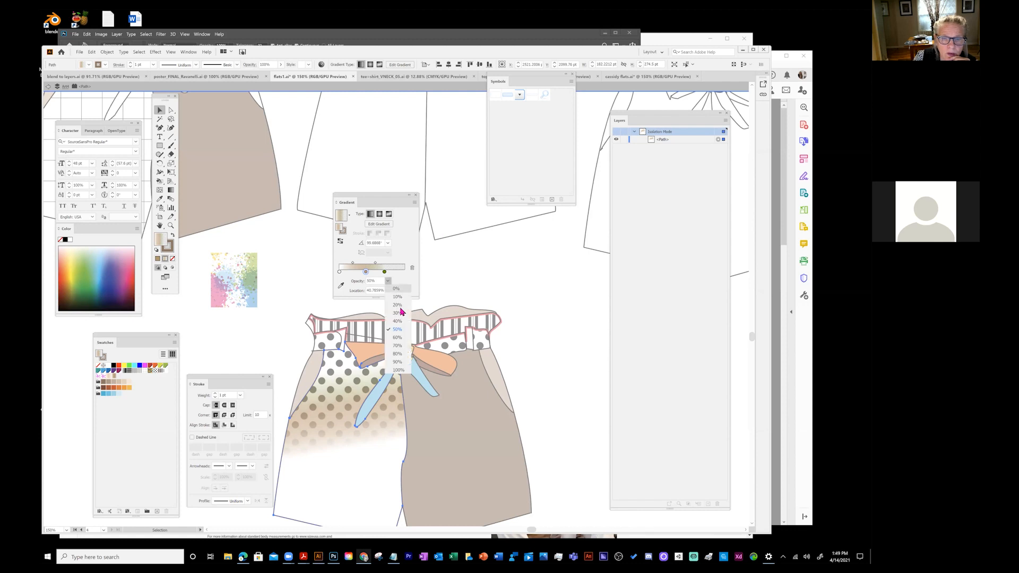
{"action": "left_click", "coordinate": [396, 346]}
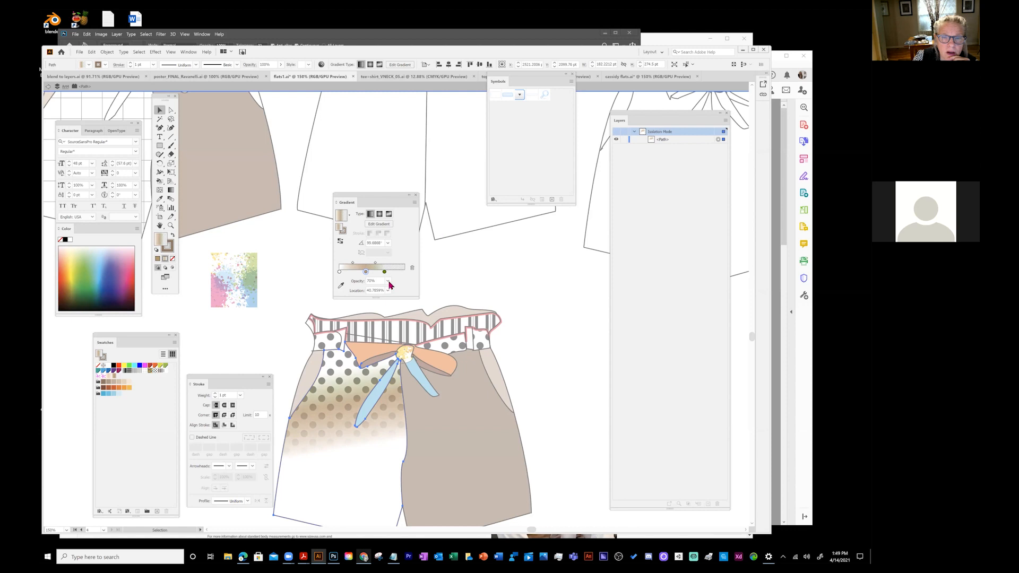
{"action": "left_click", "coordinate": [388, 281]}
{"action": "left_click", "coordinate": [397, 353]}
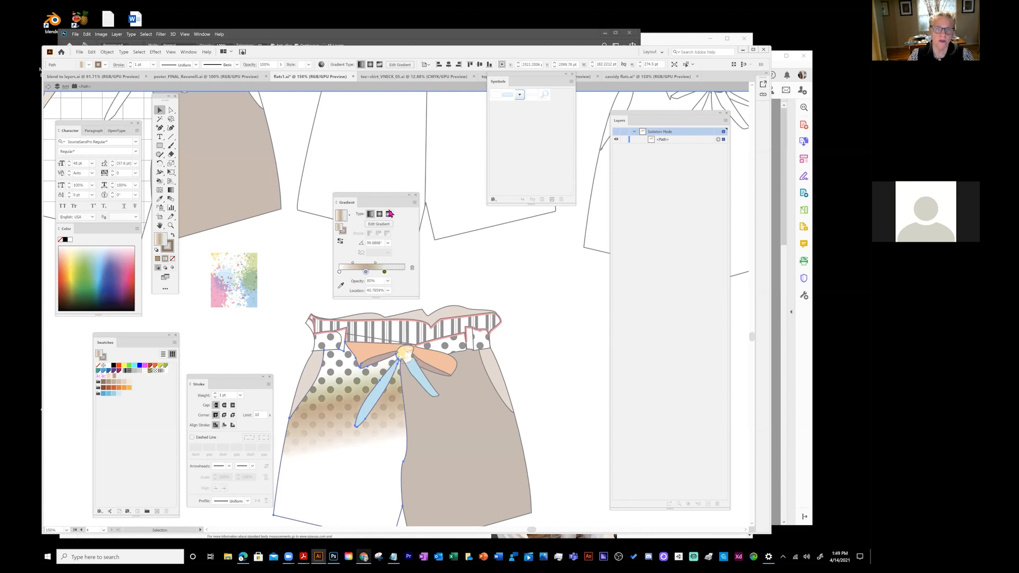
{"action": "left_click", "coordinate": [512, 286]}
{"action": "left_click", "coordinate": [49, 88]}
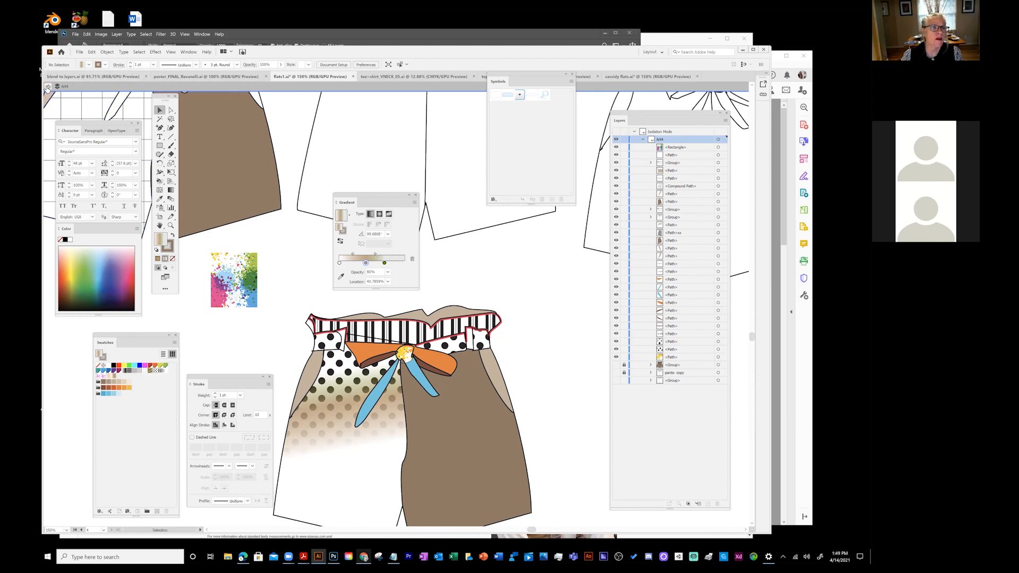
{"action": "left_click", "coordinate": [87, 87]}
- Move the gradient settings clear of the shorts, deselect everything and save the document
{"action": "key", "text": "space"}
{"action": "left_click_drag", "start_coordinate": [488, 319], "coordinate": [564, 348]}
{"action": "left_click_drag", "start_coordinate": [372, 199], "coordinate": [234, 257]}
{"action": "key", "text": "space"}
{"action": "left_click_drag", "start_coordinate": [505, 339], "coordinate": [464, 300]}
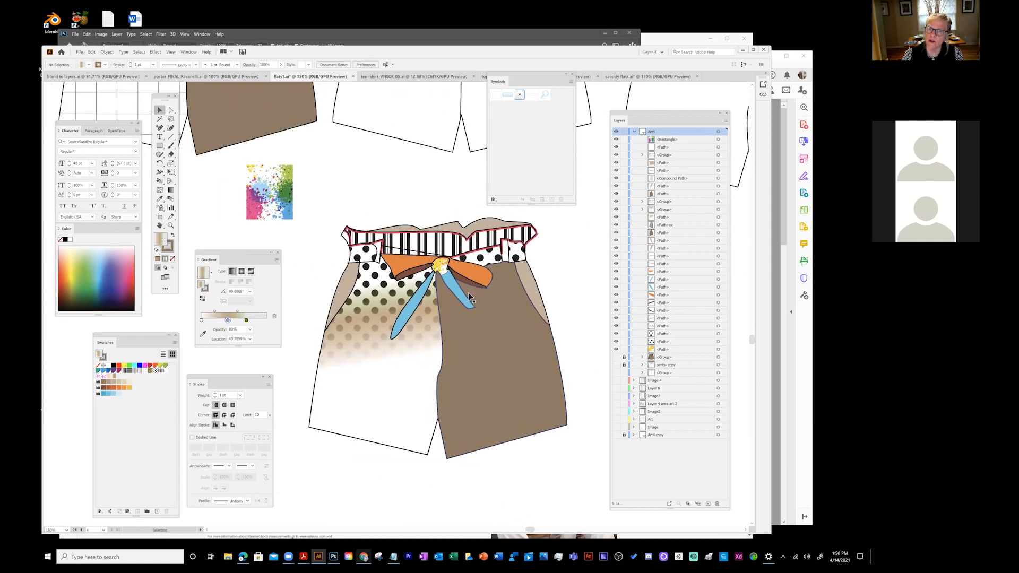
{"action": "key", "text": "a"}
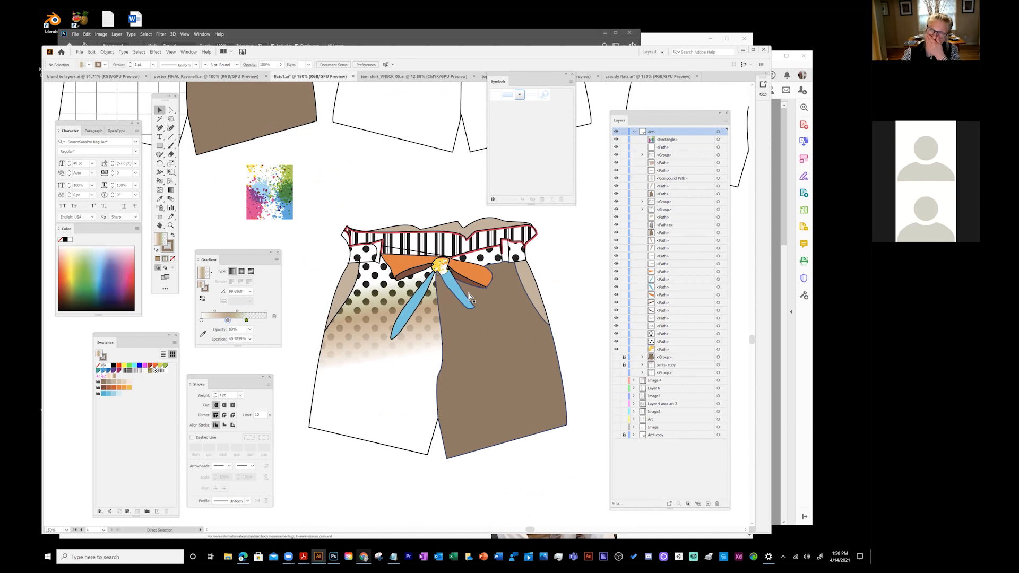
{"action": "key", "text": "ctrl+shift+a"}
{"action": "key", "text": "ctrl+s"}
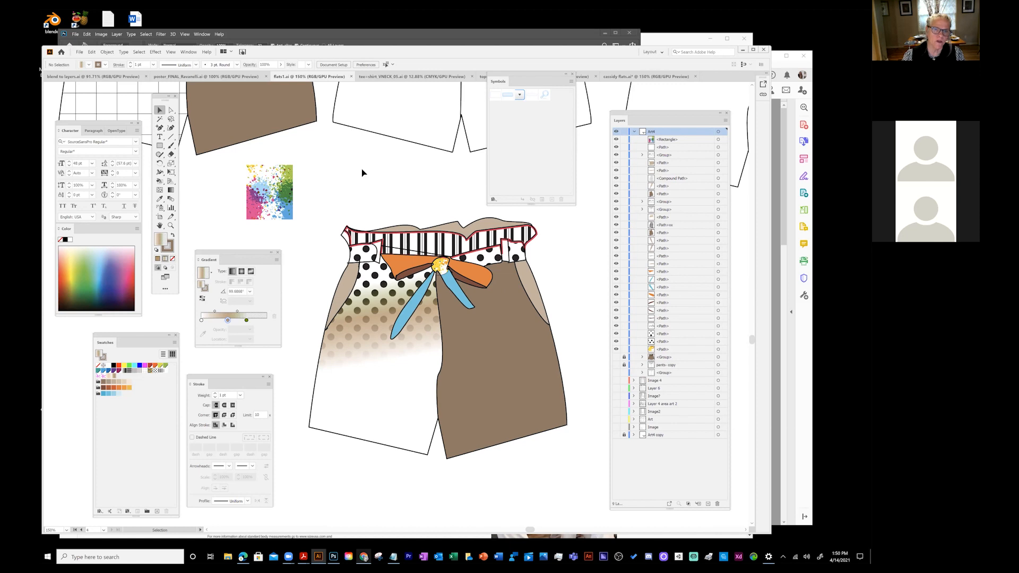
- Examine the black outline along the upper edge of the shorts' waistband at very high magnification
{"action": "key", "text": "z"}
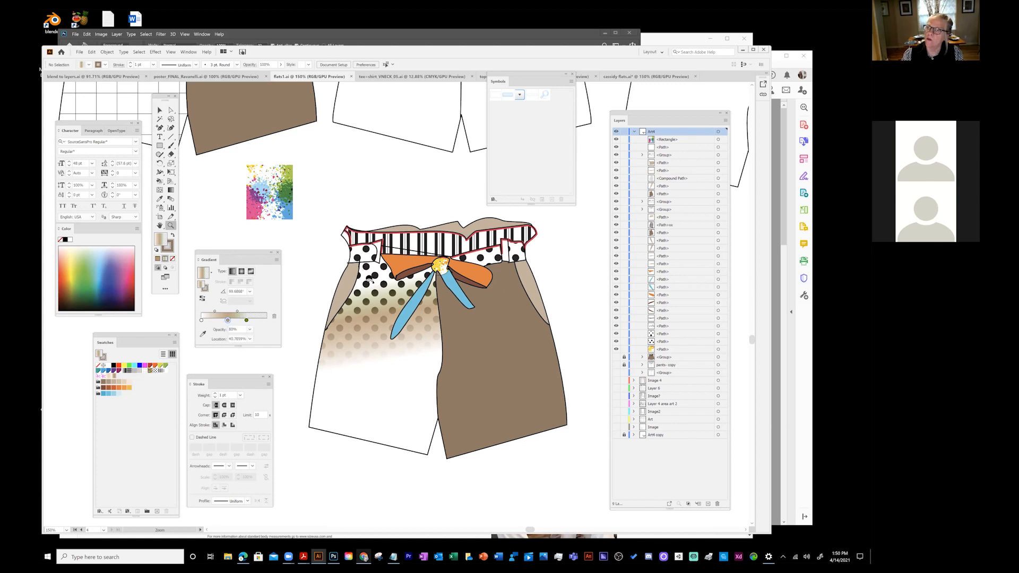
{"action": "left_click", "coordinate": [444, 267]}
{"action": "left_click", "coordinate": [419, 298]}
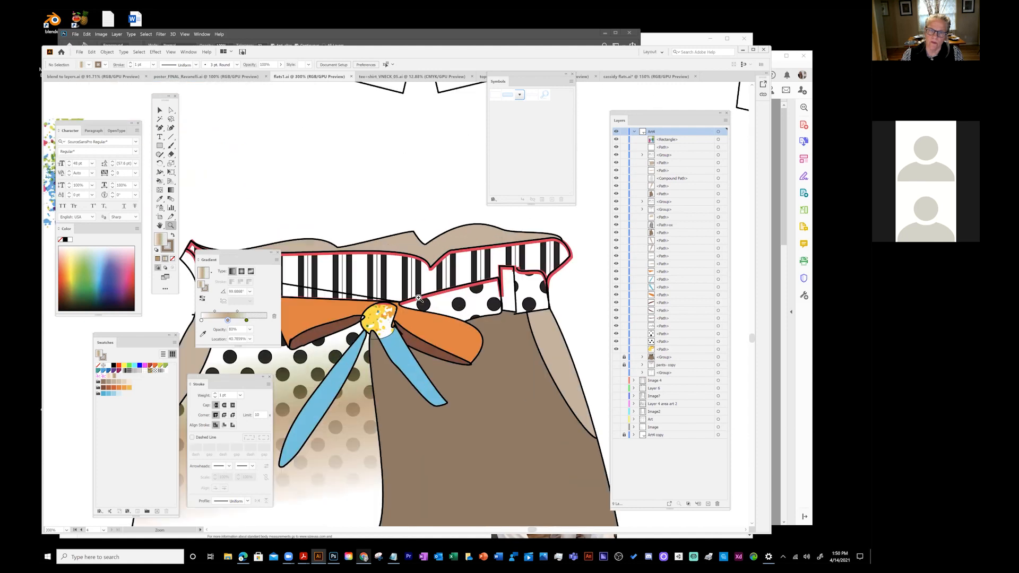
{"action": "left_click", "coordinate": [419, 298]}
{"action": "left_click", "coordinate": [419, 258]}
{"action": "left_click", "coordinate": [419, 256]}
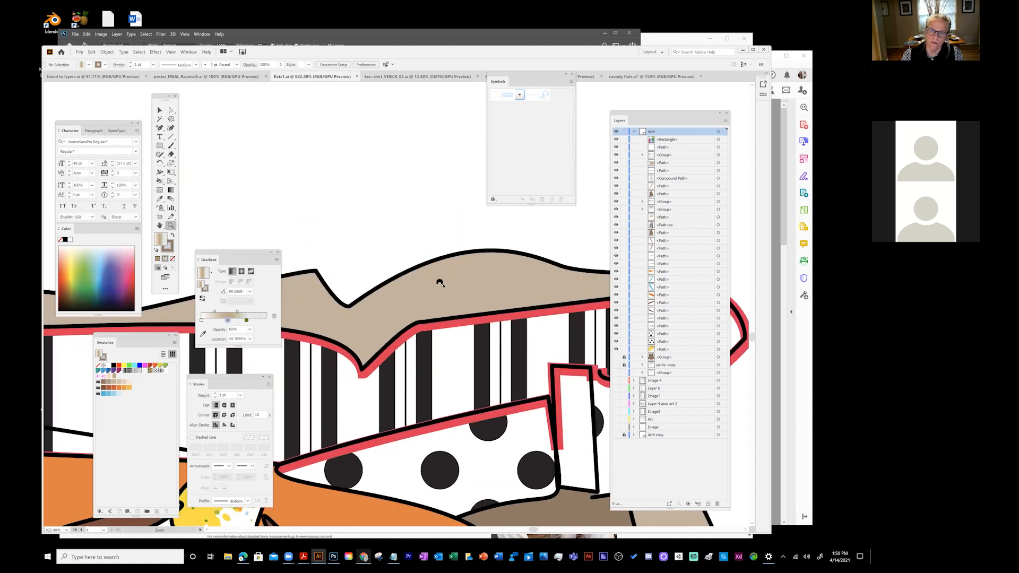
{"action": "left_click", "coordinate": [442, 281]}
{"action": "left_click", "coordinate": [445, 277]}
{"action": "left_click", "coordinate": [434, 292]}
{"action": "left_click", "coordinate": [418, 295]}
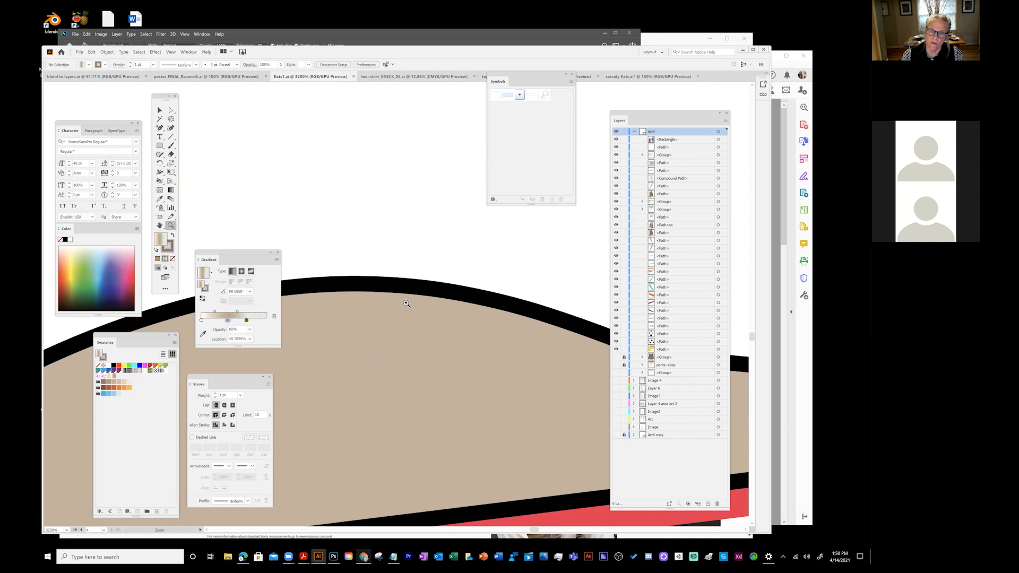
{"action": "left_click", "coordinate": [406, 304]}
{"action": "left_click", "coordinate": [406, 304]}
{"action": "left_click", "coordinate": [412, 294]}
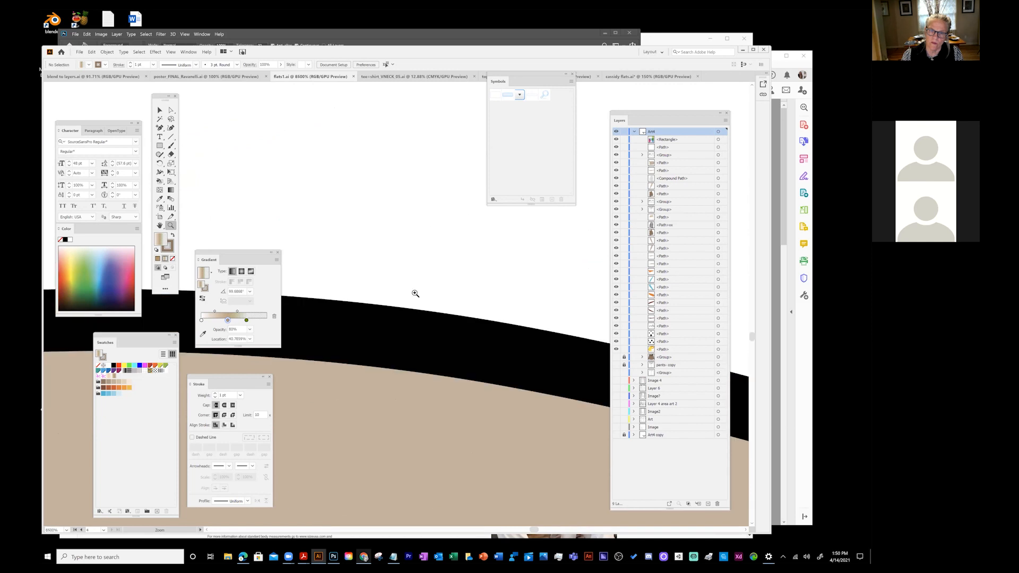
{"action": "left_click", "coordinate": [405, 324]}
{"action": "left_click", "coordinate": [406, 324]}
{"action": "left_click", "coordinate": [408, 323]}
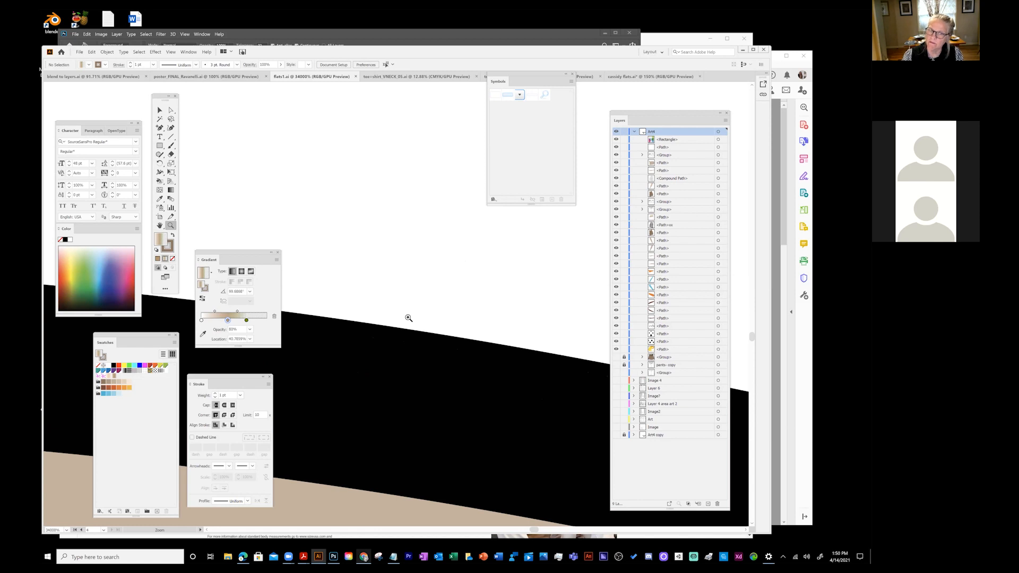
{"action": "scroll", "coordinate": [441, 254], "scroll_direction": "down", "scroll_amount": 3}
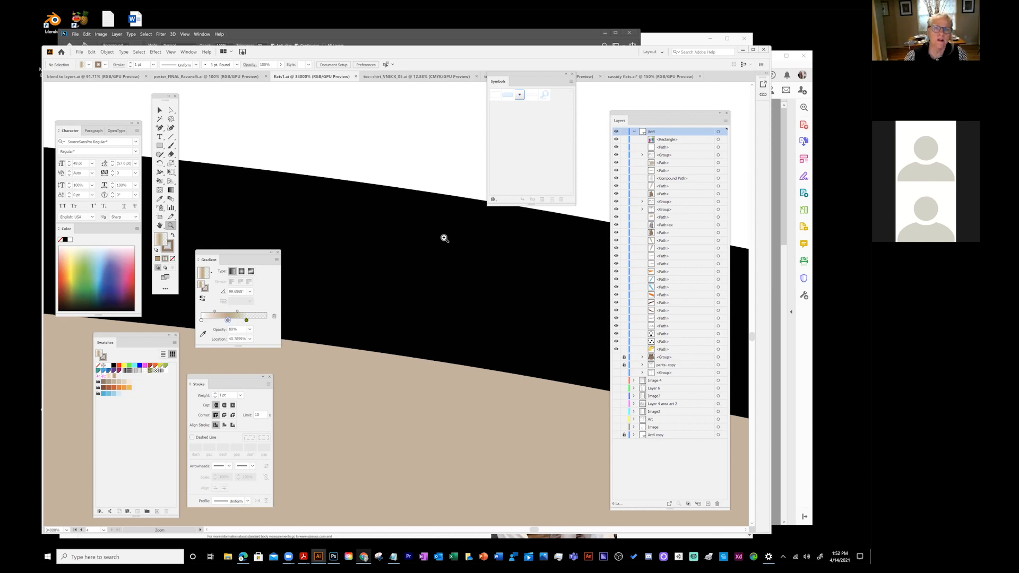
- Switch to the Chrome browser and search Google Images in a new tab for "iphoto images on buildings nyc"
{"action": "left_click", "coordinate": [364, 557]}
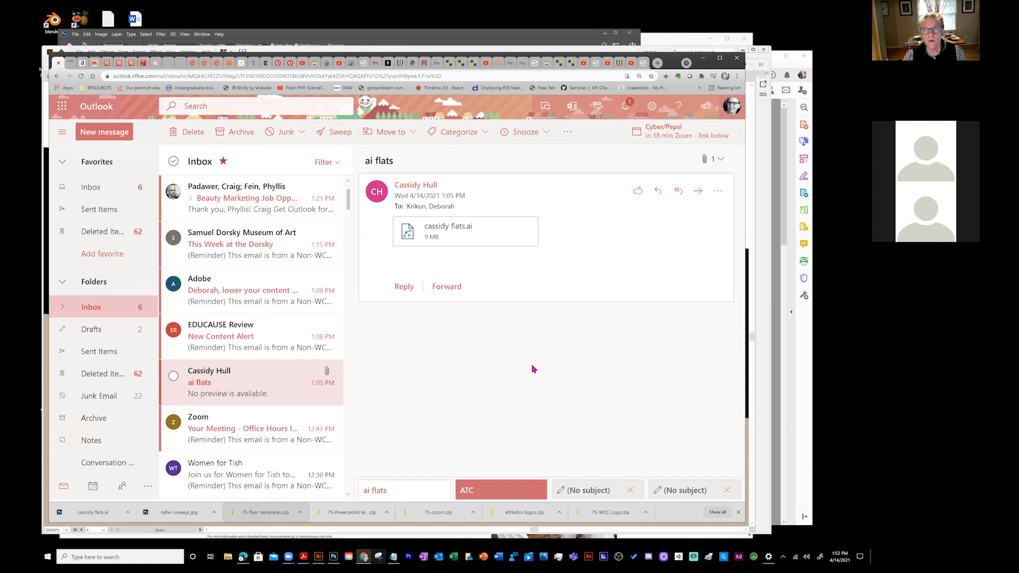
{"action": "left_click", "coordinate": [658, 62]}
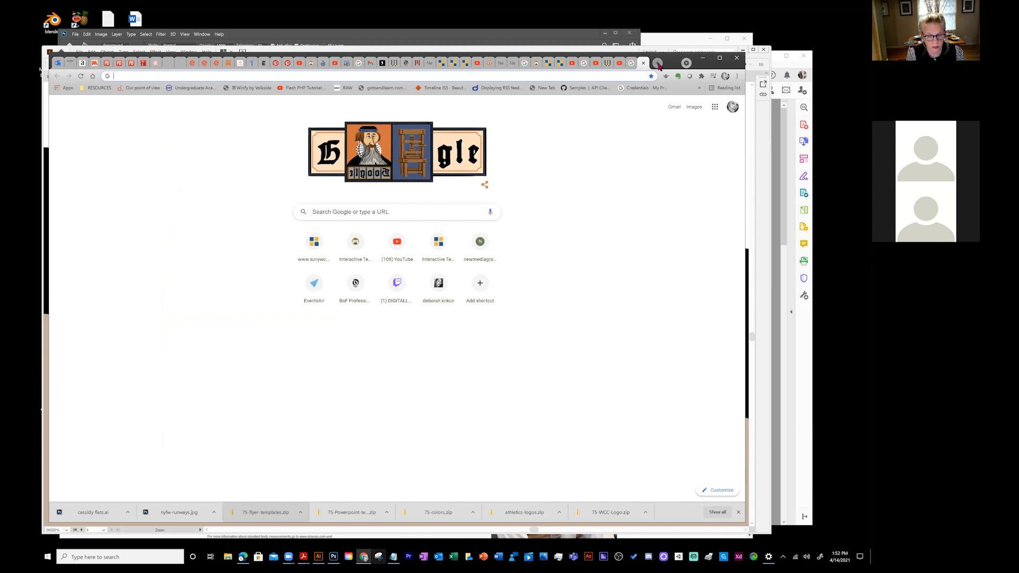
{"action": "type", "text": "iphoo"}
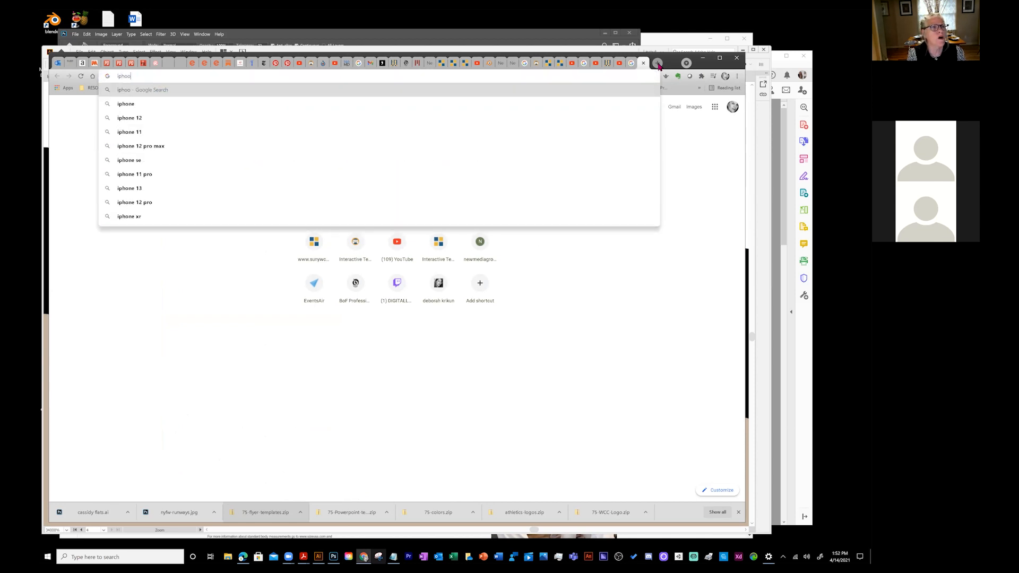
{"action": "key", "text": "BackSpace"}
{"action": "type", "text": "t"}
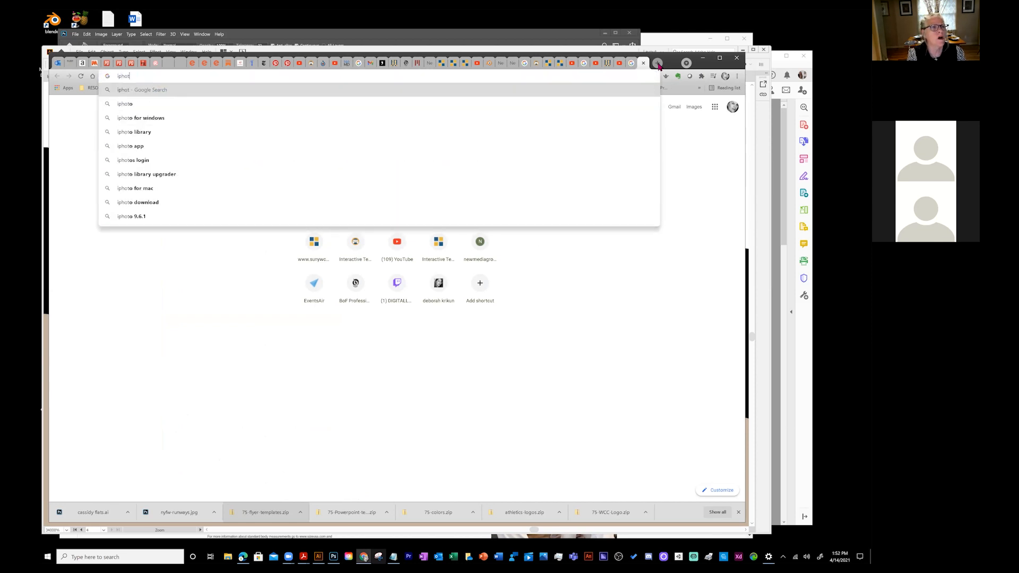
{"action": "type", "text": "o images on buildings ny"}
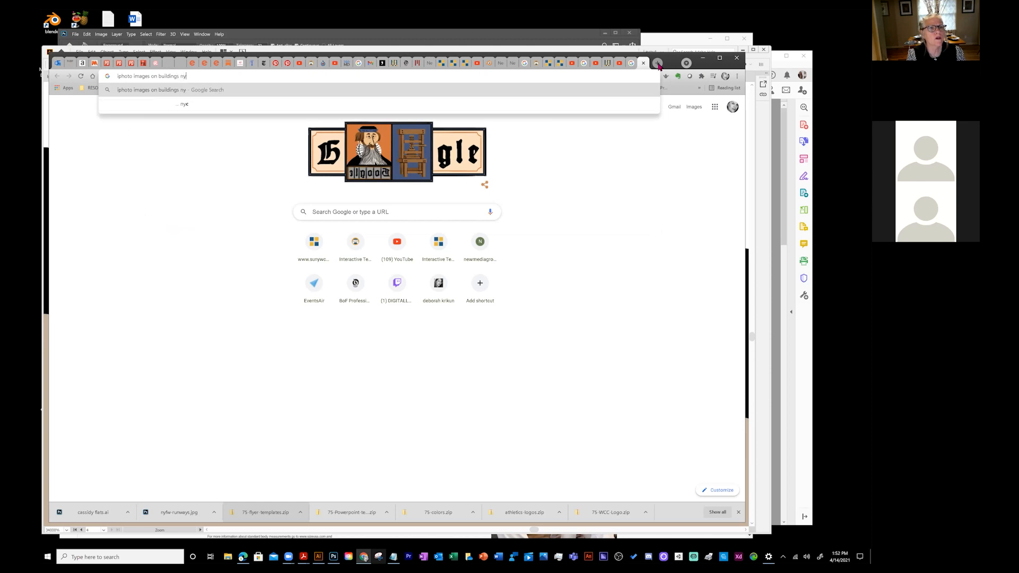
{"action": "type", "text": "c"}
{"action": "key", "text": "Return"}
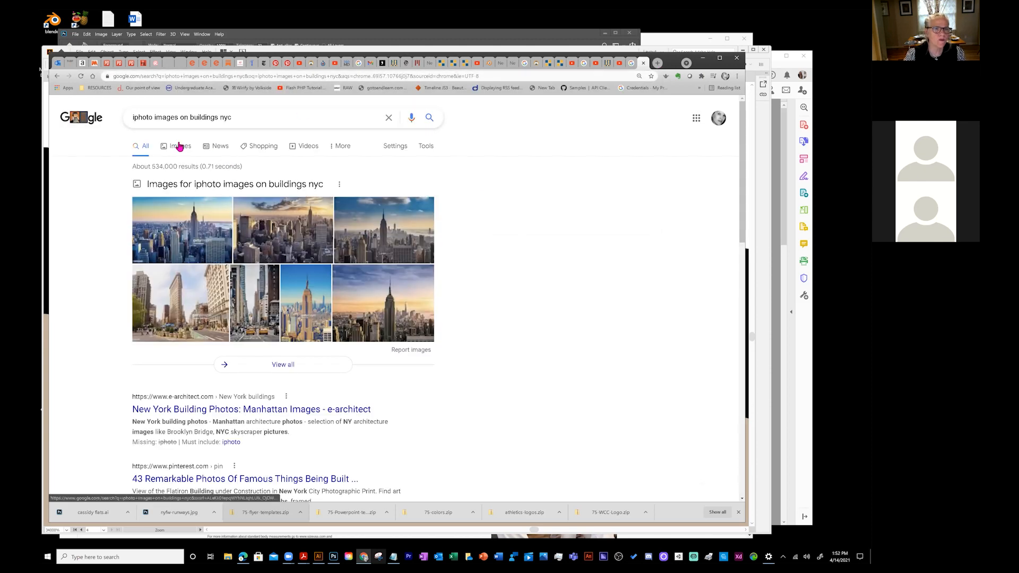
{"action": "left_click", "coordinate": [177, 147]}
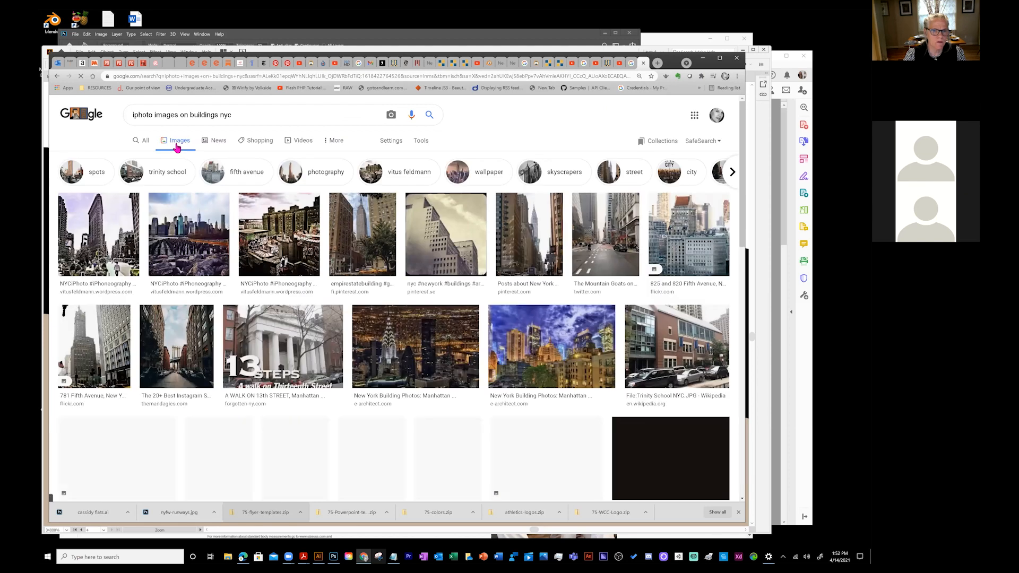
- Replace the image search query with "iphoto billboards" and run the search
{"action": "left_click", "coordinate": [250, 117]}
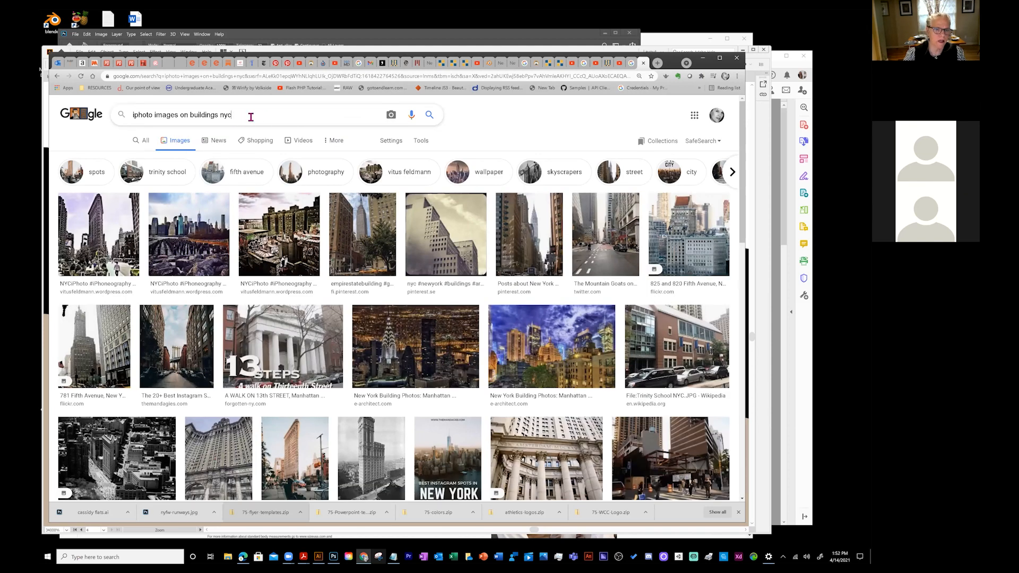
{"action": "key", "text": "BackSpace"}
{"action": "key", "text": "BackSpace"}
{"action": "key", "text": "BackSpace"}
{"action": "key", "text": "BackSpace"}
{"action": "key", "text": "BackSpace"}
{"action": "key", "text": "BackSpace"}
{"action": "key", "text": "BackSpace"}
{"action": "key", "text": "BackSpace"}
{"action": "key", "text": "BackSpace"}
{"action": "key", "text": "BackSpace"}
{"action": "key", "text": "BackSpace"}
{"action": "key", "text": "BackSpace"}
{"action": "key", "text": "BackSpace"}
{"action": "key", "text": "BackSpace"}
{"action": "key", "text": "BackSpace"}
{"action": "key", "text": "BackSpace"}
{"action": "key", "text": "BackSpace"}
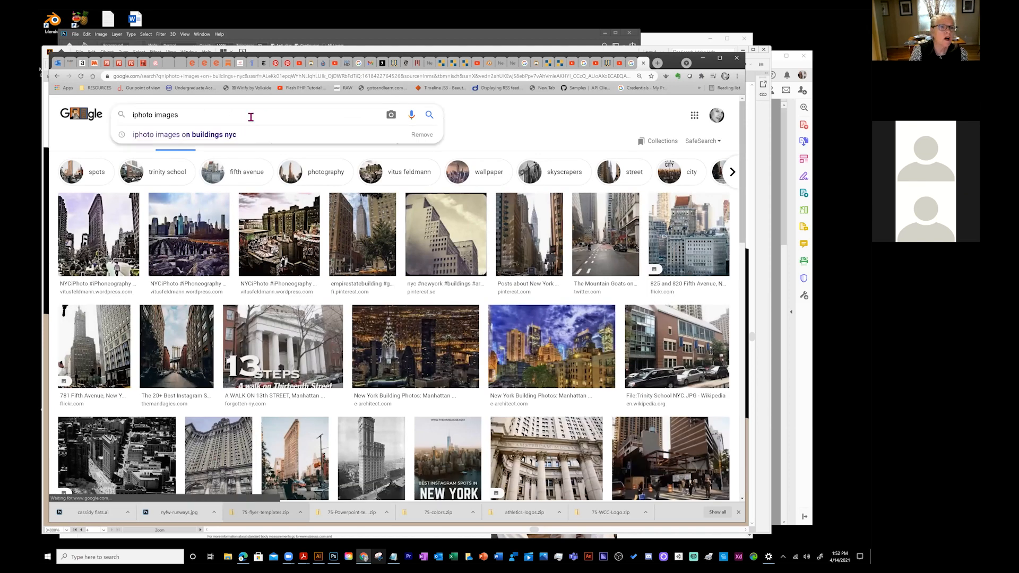
{"action": "type", "text": "bi"}
{"action": "key", "text": "BackSpace"}
{"action": "key", "text": "BackSpace"}
{"action": "key", "text": "BackSpace"}
{"action": "key", "text": "BackSpace"}
{"action": "key", "text": "BackSpace"}
{"action": "key", "text": "BackSpace"}
{"action": "key", "text": "BackSpace"}
{"action": "key", "text": "BackSpace"}
{"action": "key", "text": "BackSpace"}
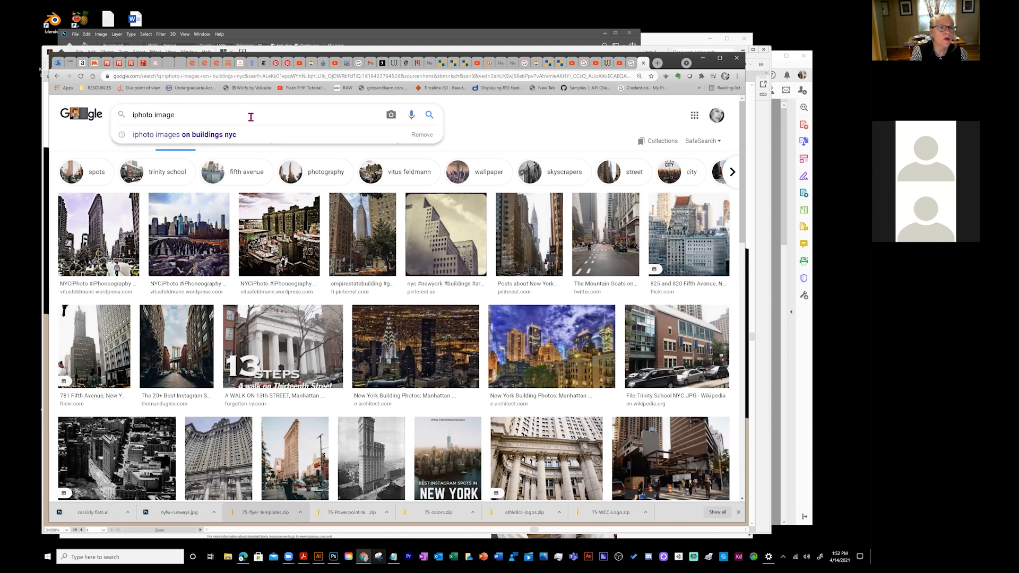
{"action": "type", "text": "billboards"}
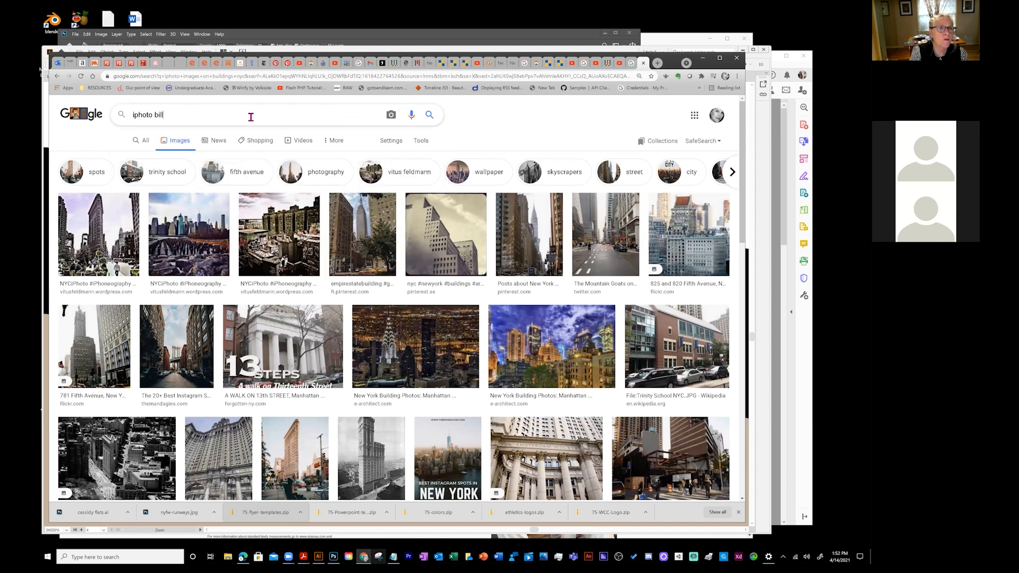
{"action": "key", "text": "Return"}
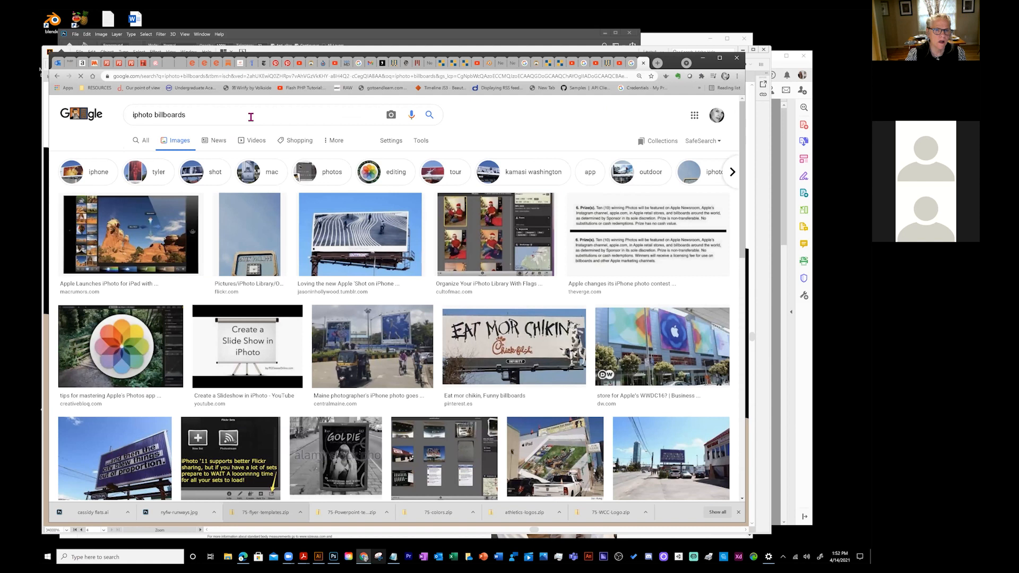
- Browse the billboard image results and preview the Apple storefront banners, the Goldie poster and the Apple "Shot on iPhone" billboard
{"action": "scroll", "coordinate": [573, 278], "scroll_direction": "down", "scroll_amount": 2}
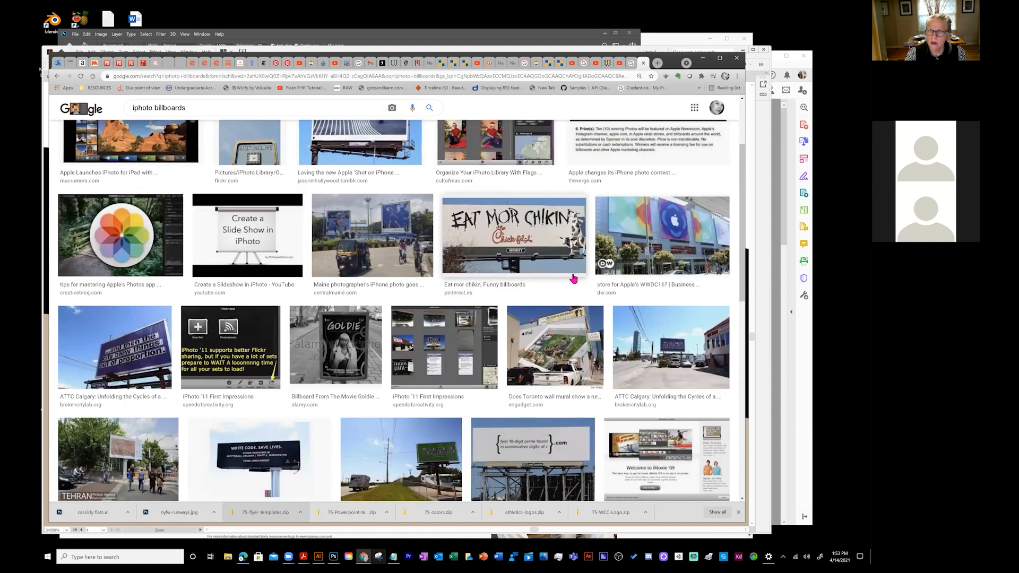
{"action": "left_click", "coordinate": [673, 225]}
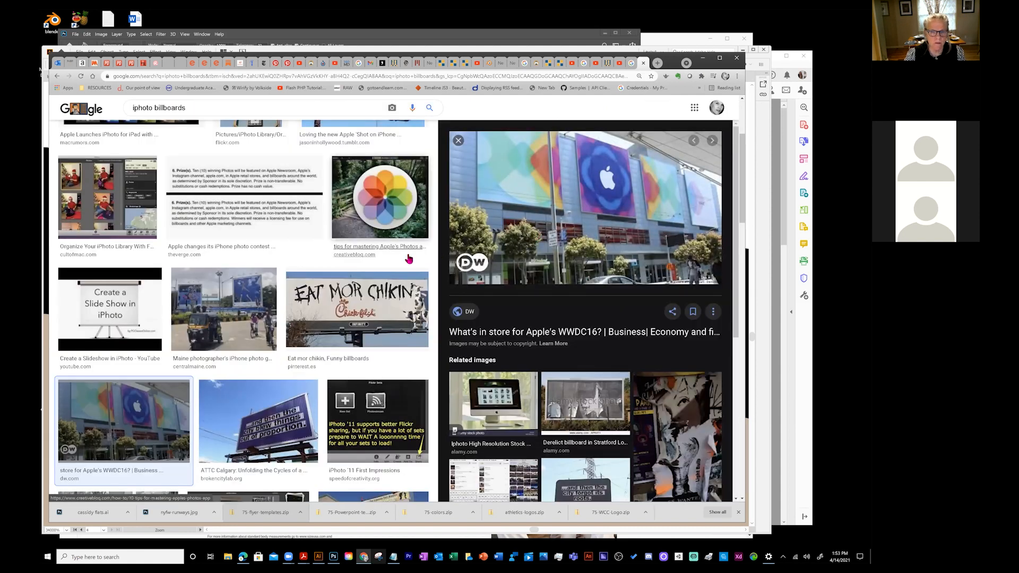
{"action": "scroll", "coordinate": [409, 257], "scroll_direction": "down", "scroll_amount": 5}
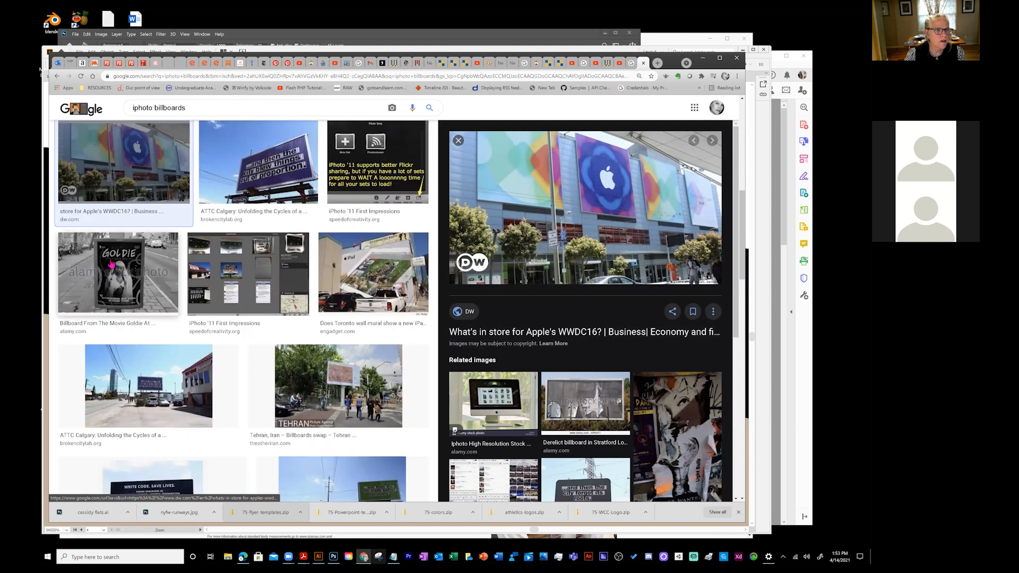
{"action": "left_click", "coordinate": [121, 264]}
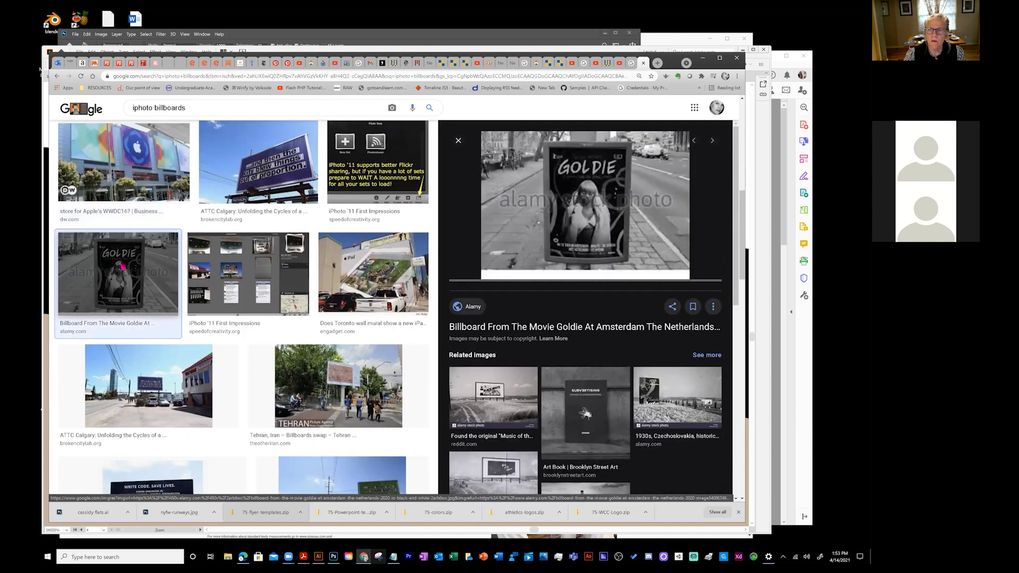
{"action": "scroll", "coordinate": [304, 268], "scroll_direction": "down", "scroll_amount": 1}
{"action": "scroll", "coordinate": [303, 268], "scroll_direction": "down", "scroll_amount": 6}
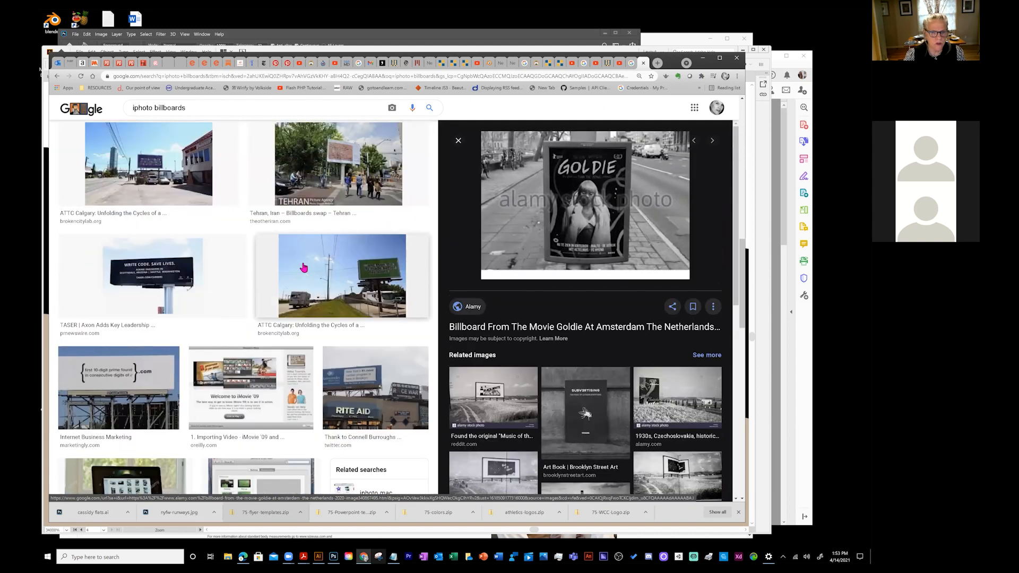
{"action": "scroll", "coordinate": [316, 400], "scroll_direction": "down", "scroll_amount": 6}
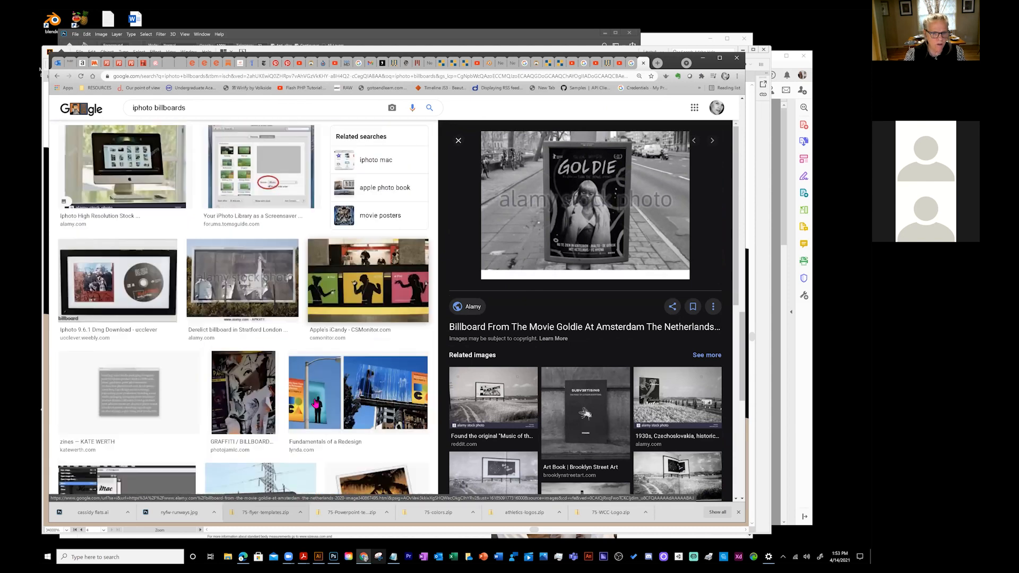
{"action": "scroll", "coordinate": [397, 363], "scroll_direction": "down", "scroll_amount": 4}
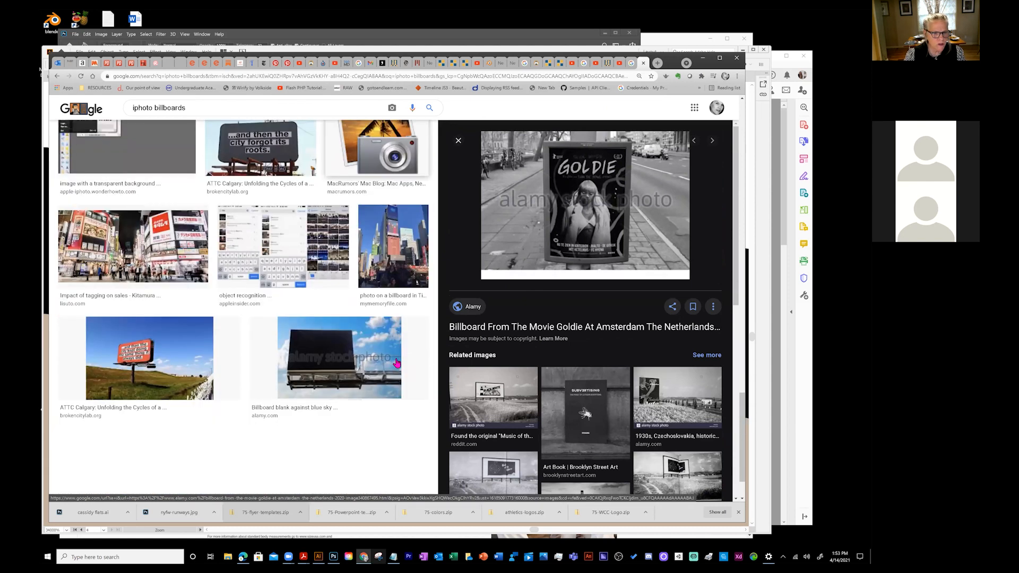
{"action": "scroll", "coordinate": [365, 258], "scroll_direction": "up", "scroll_amount": 5}
{"action": "scroll", "coordinate": [364, 258], "scroll_direction": "up", "scroll_amount": 3}
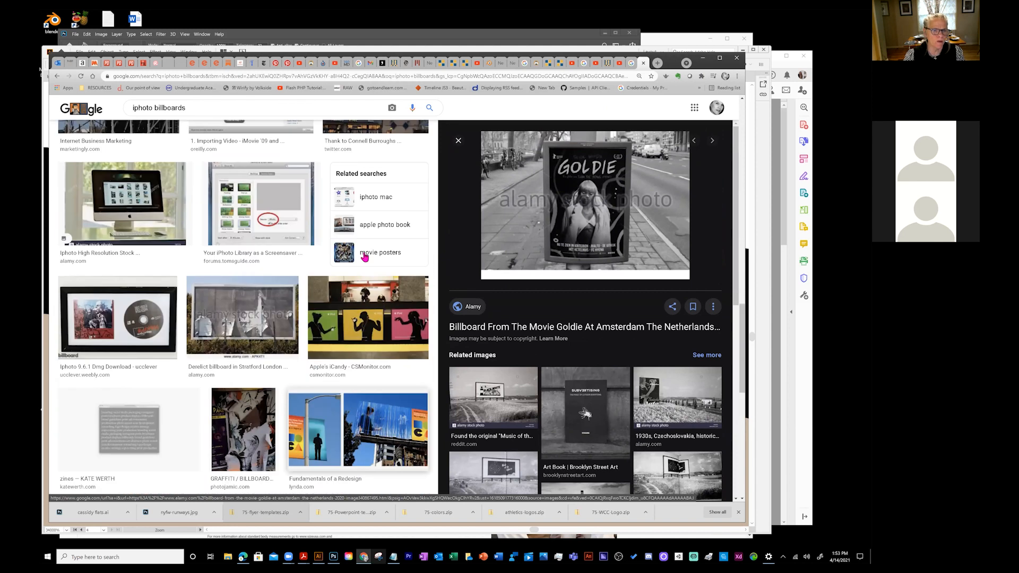
{"action": "scroll", "coordinate": [296, 256], "scroll_direction": "up", "scroll_amount": 5}
{"action": "scroll", "coordinate": [296, 257], "scroll_direction": "up", "scroll_amount": 10}
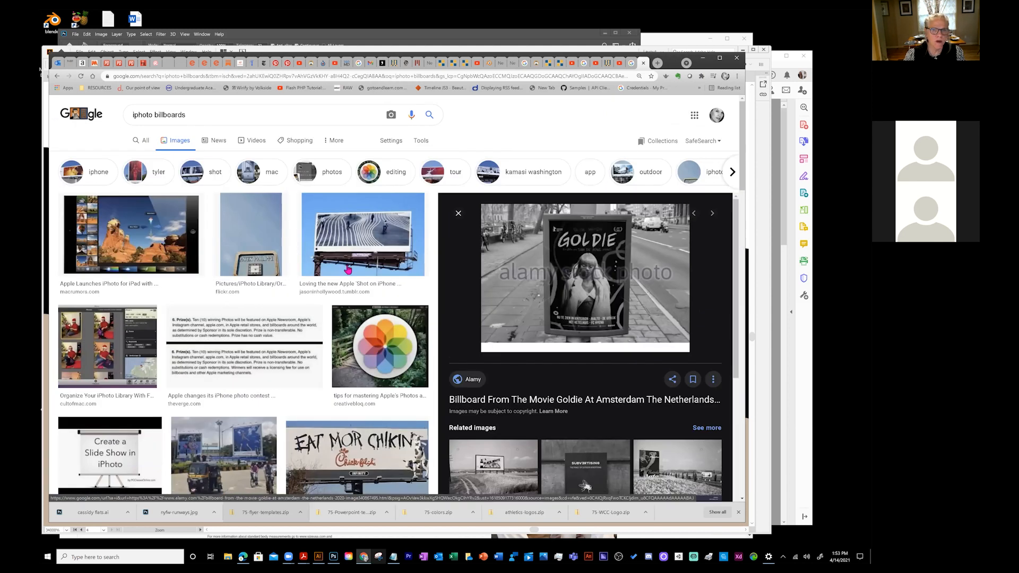
{"action": "left_click", "coordinate": [376, 231]}
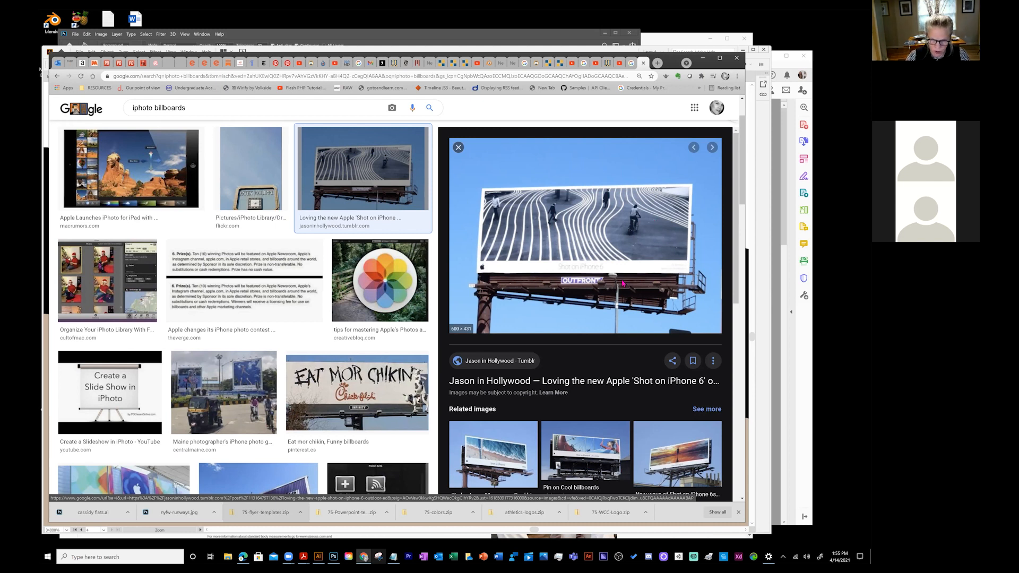
- Switch to Photoshop's "tops for fashion photo_merge-ill.psd" document, show the <Group> copy layer and hide the black Layer 4
{"action": "left_click", "coordinate": [333, 556]}
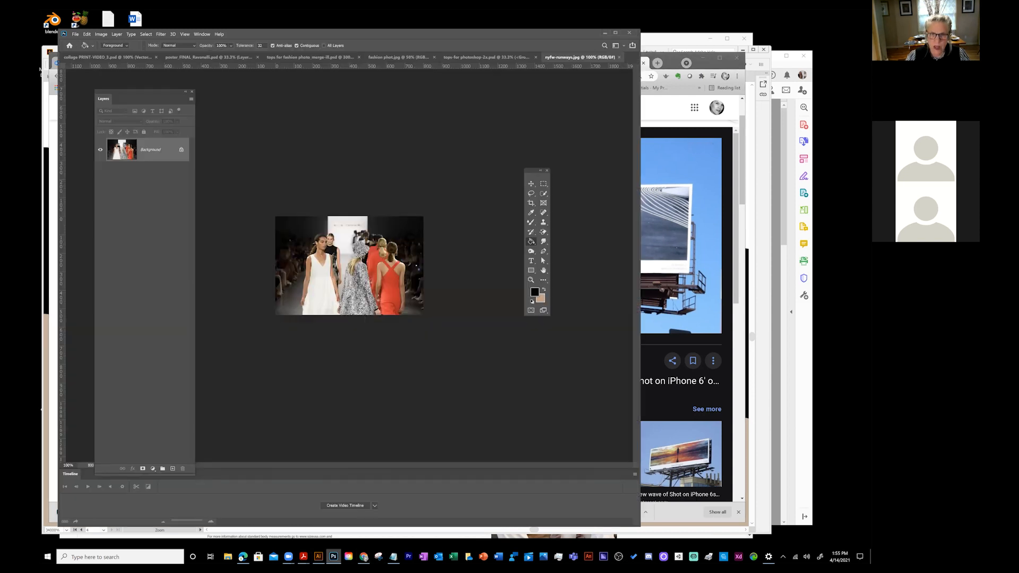
{"action": "left_click", "coordinate": [476, 58]}
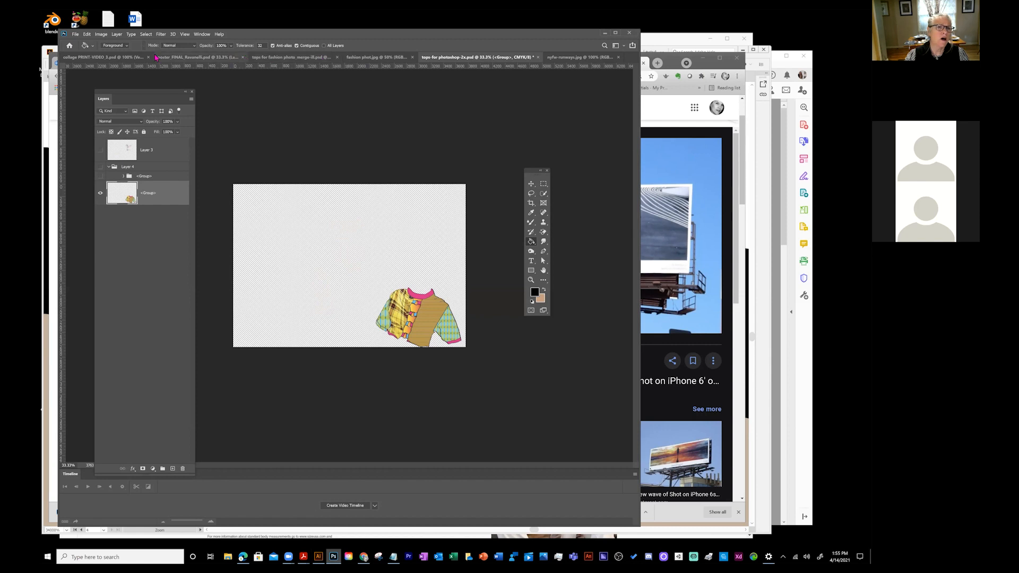
{"action": "left_click", "coordinate": [253, 57]}
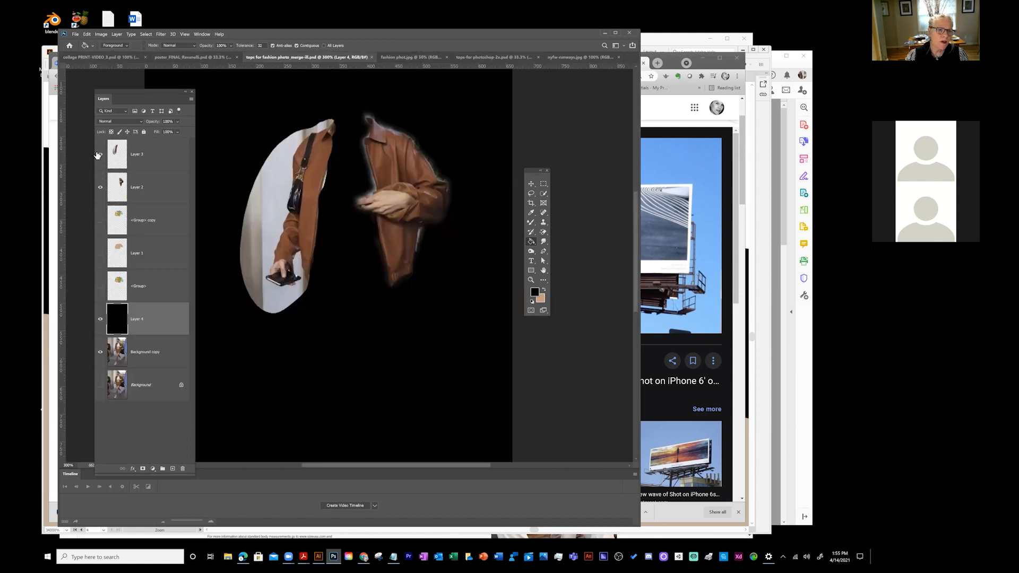
{"action": "left_click", "coordinate": [99, 219]}
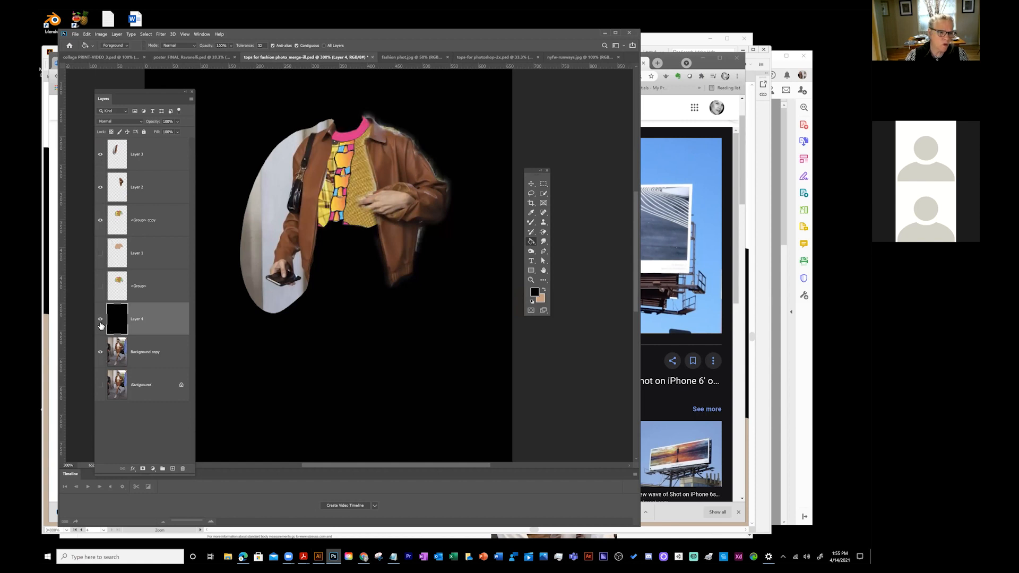
{"action": "left_click", "coordinate": [100, 319]}
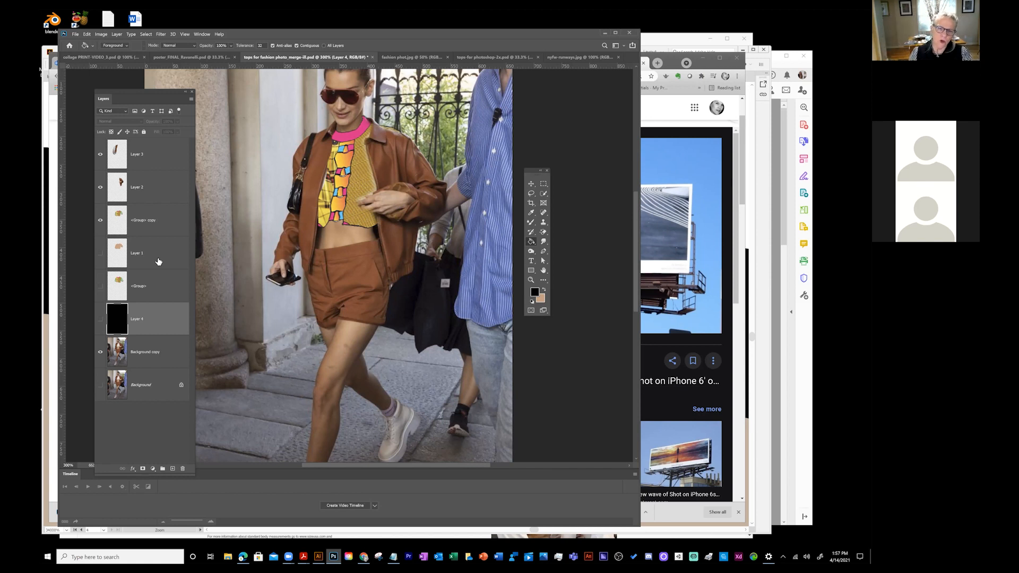
- Hide the Layer 3 and Layer 2 jacket pieces and compare the photo with and without the <Group> copy top
{"action": "key", "text": "z"}
{"action": "left_click", "coordinate": [396, 132]}
{"action": "left_click_drag", "start_coordinate": [396, 131], "coordinate": [369, 205]}
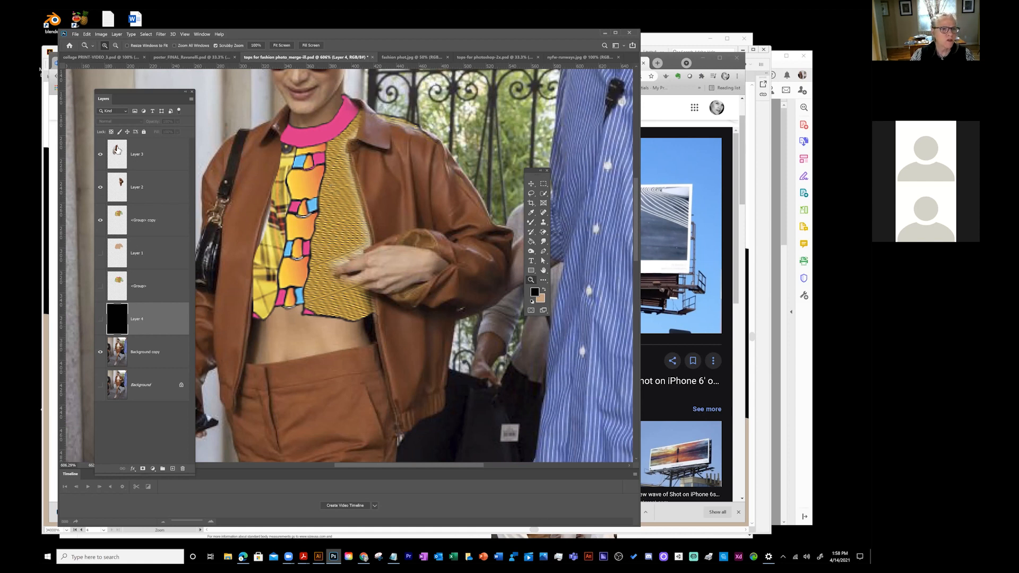
{"action": "left_click", "coordinate": [120, 166]}
{"action": "left_click", "coordinate": [127, 194]}
{"action": "left_click", "coordinate": [101, 153]}
{"action": "left_click", "coordinate": [100, 186]}
{"action": "left_click_drag", "start_coordinate": [282, 210], "coordinate": [360, 218]}
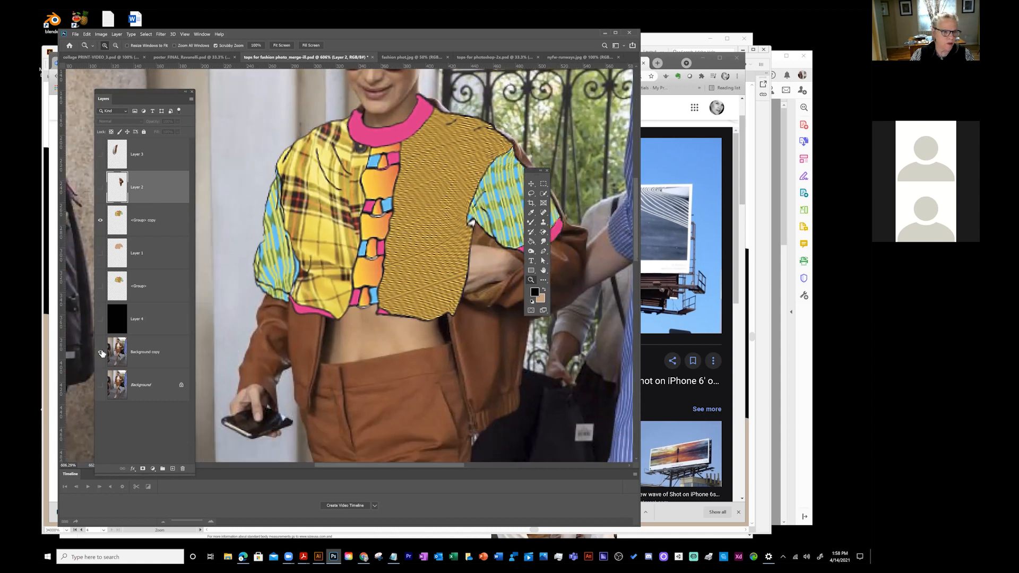
{"action": "left_click", "coordinate": [100, 222]}
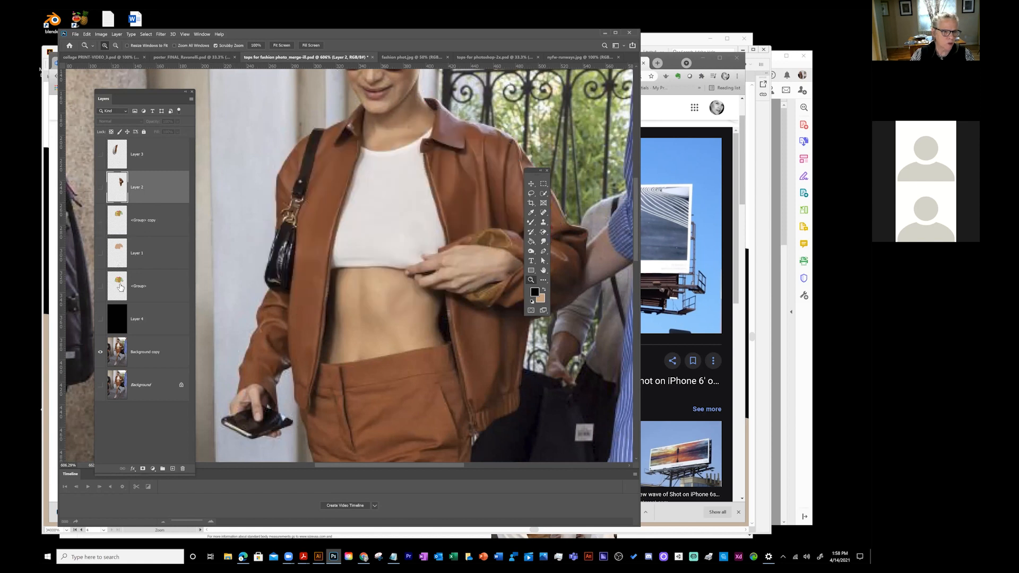
{"action": "left_click", "coordinate": [100, 220]}
- Duplicate the <Group> copy layer, hide the duplicate, and reselect the original with the toolbox moved clear of the sleeve
{"action": "right_click", "coordinate": [146, 227]}
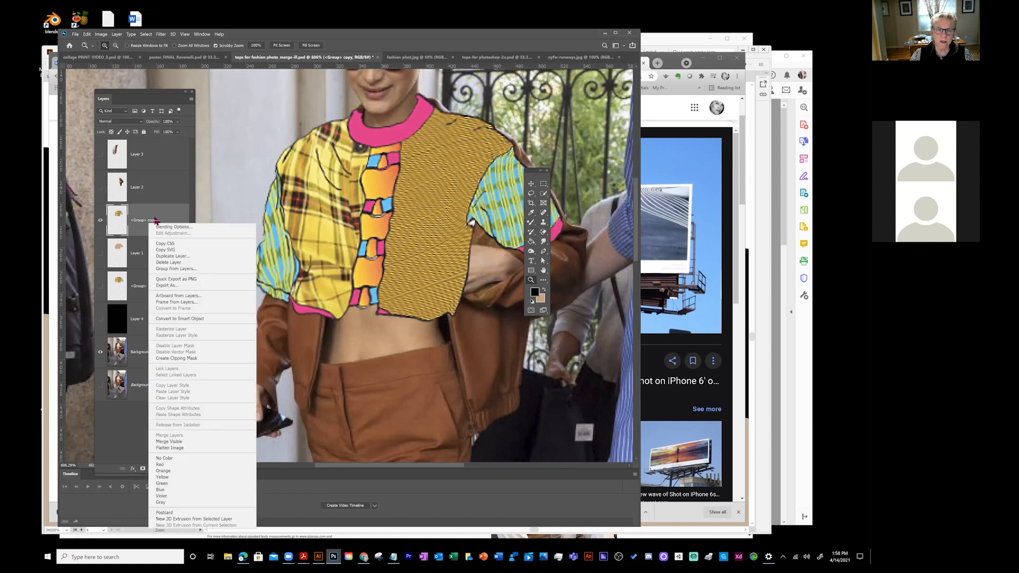
{"action": "left_click", "coordinate": [176, 256]}
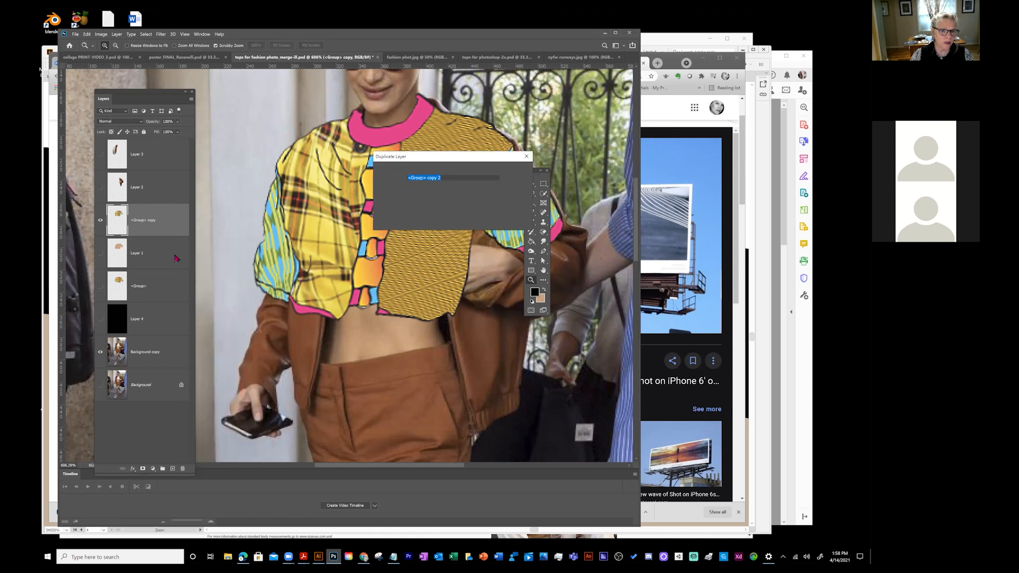
{"action": "left_click", "coordinate": [516, 170]}
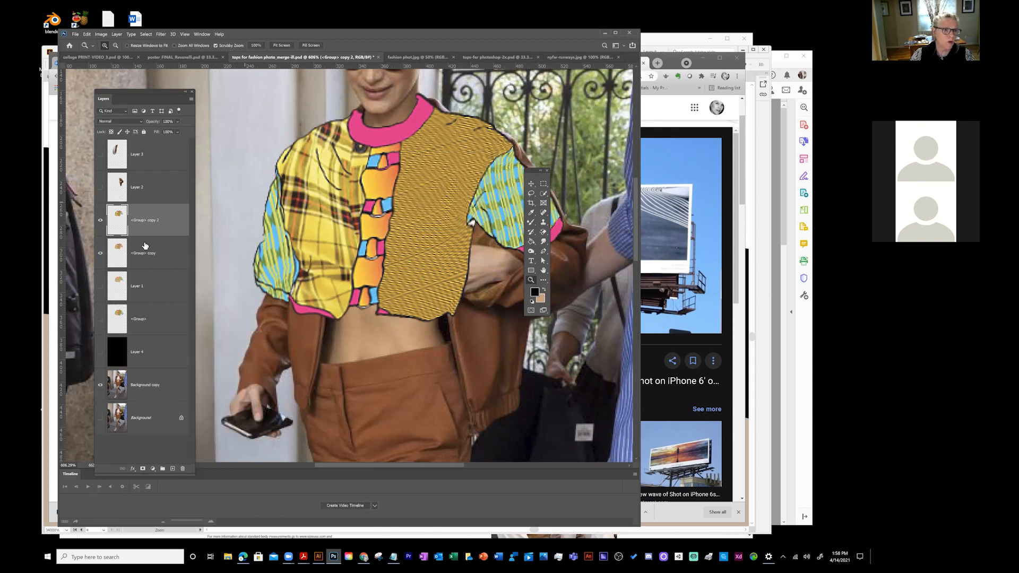
{"action": "left_click", "coordinate": [101, 221]}
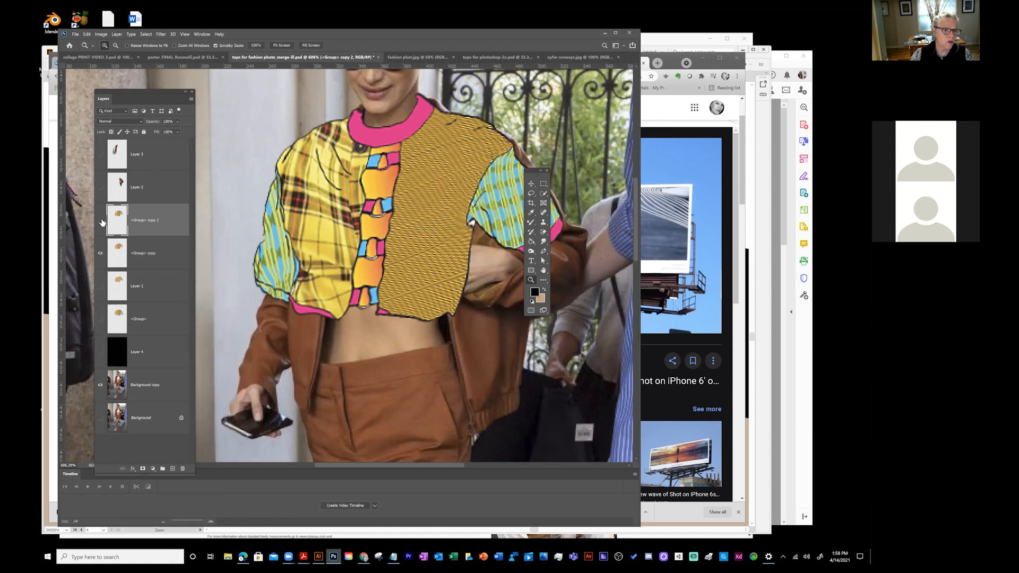
{"action": "left_click", "coordinate": [148, 254]}
{"action": "left_click_drag", "start_coordinate": [535, 171], "coordinate": [615, 252]}
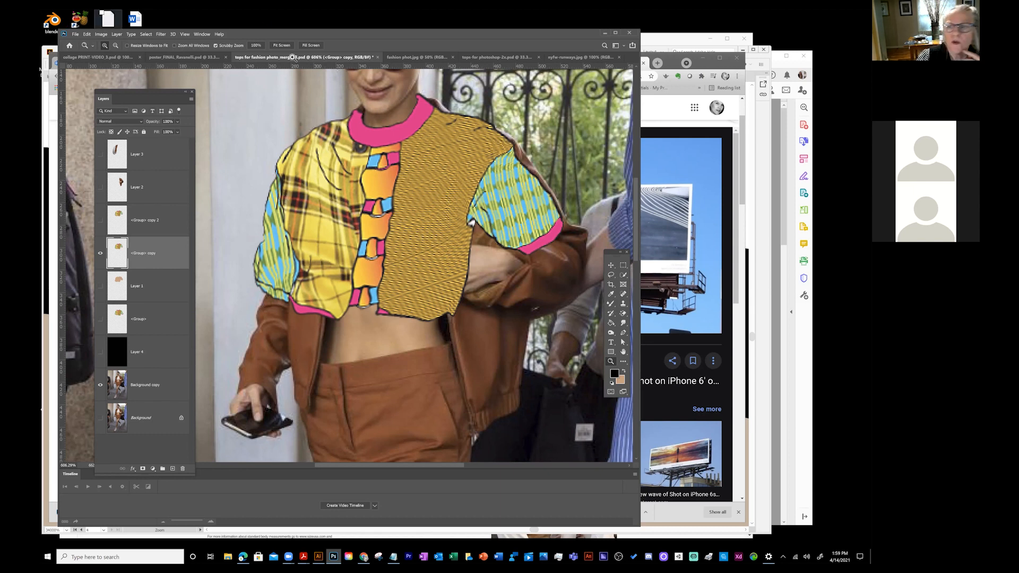
- Try a puppet warp on the <Group> copy top, pinning the button placket and shoulder and pulling the plaid side's outer edge inward
{"action": "left_click", "coordinate": [101, 34]}
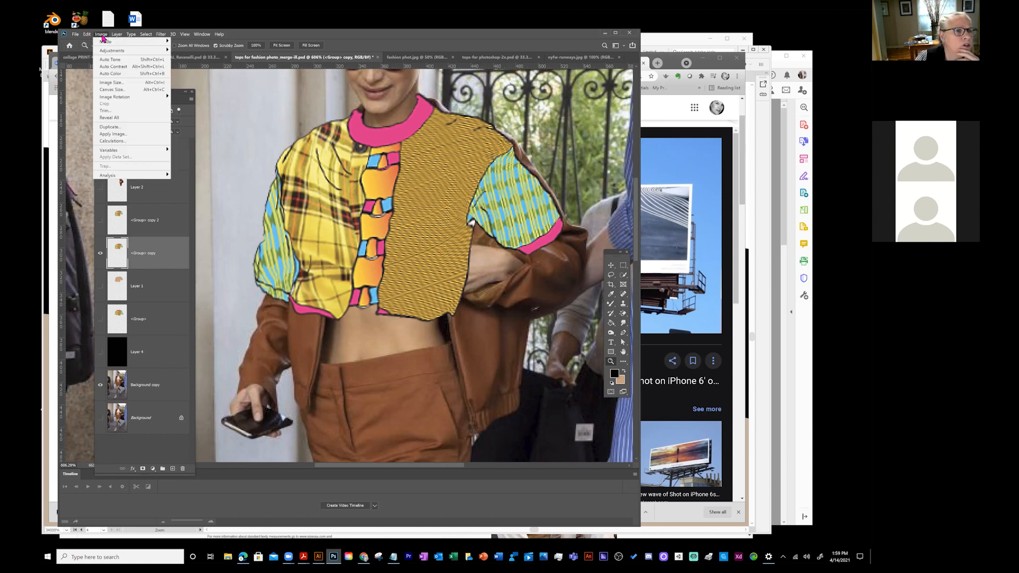
{"action": "left_click", "coordinate": [87, 34]}
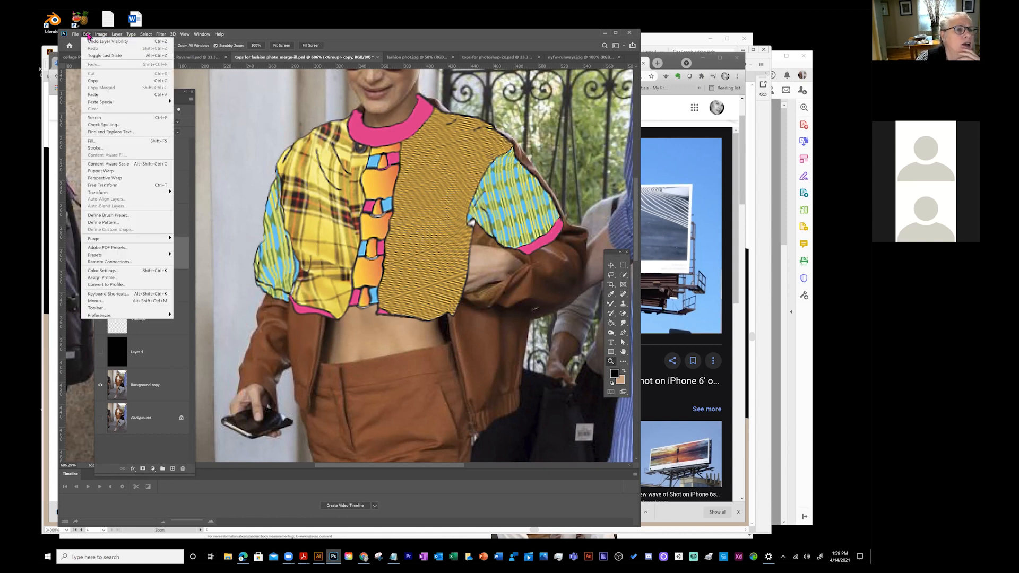
{"action": "left_click", "coordinate": [98, 172]}
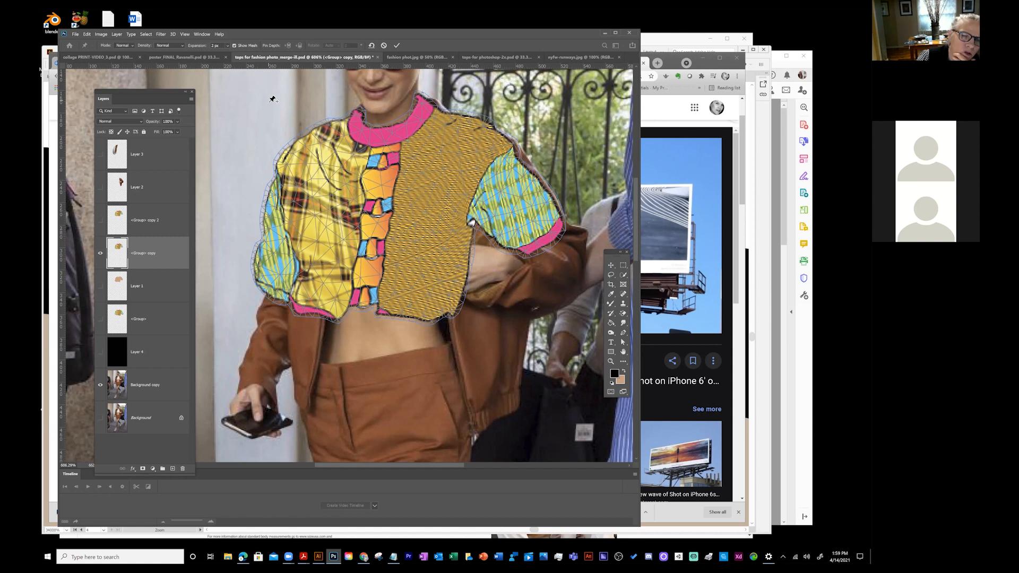
{"action": "left_click", "coordinate": [381, 185]}
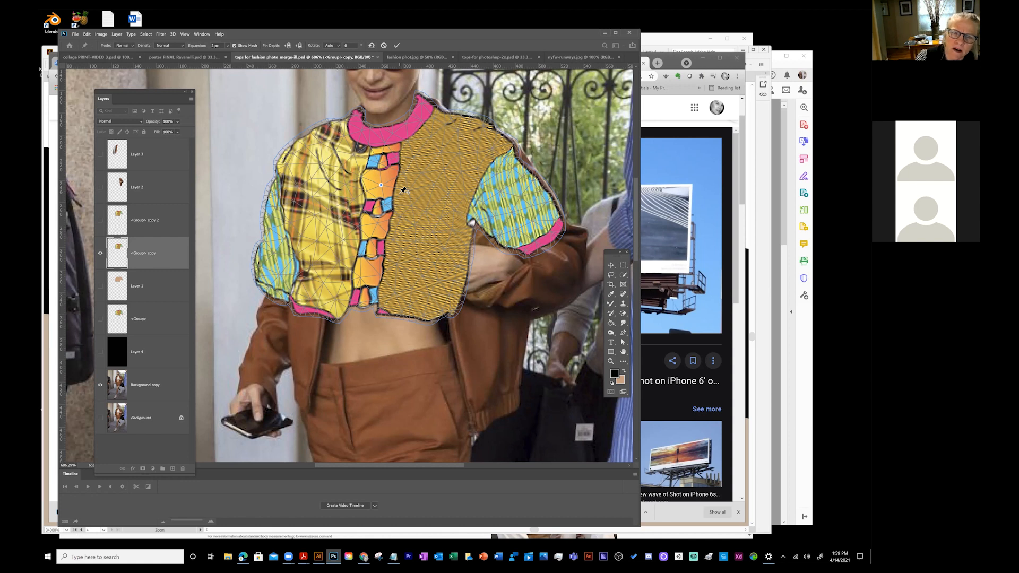
{"action": "left_click", "coordinate": [316, 130]}
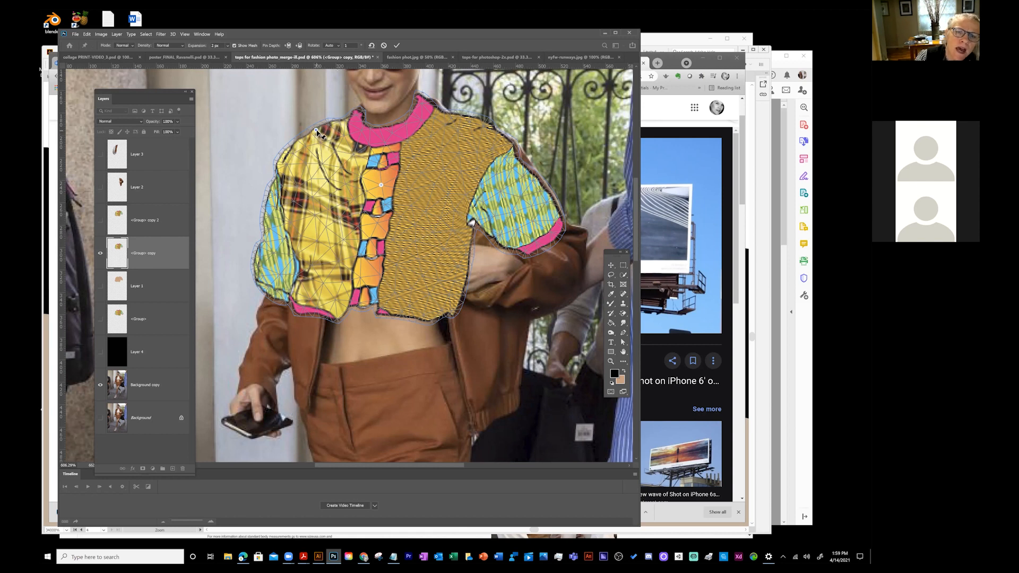
{"action": "left_click_drag", "start_coordinate": [317, 132], "coordinate": [292, 161]}
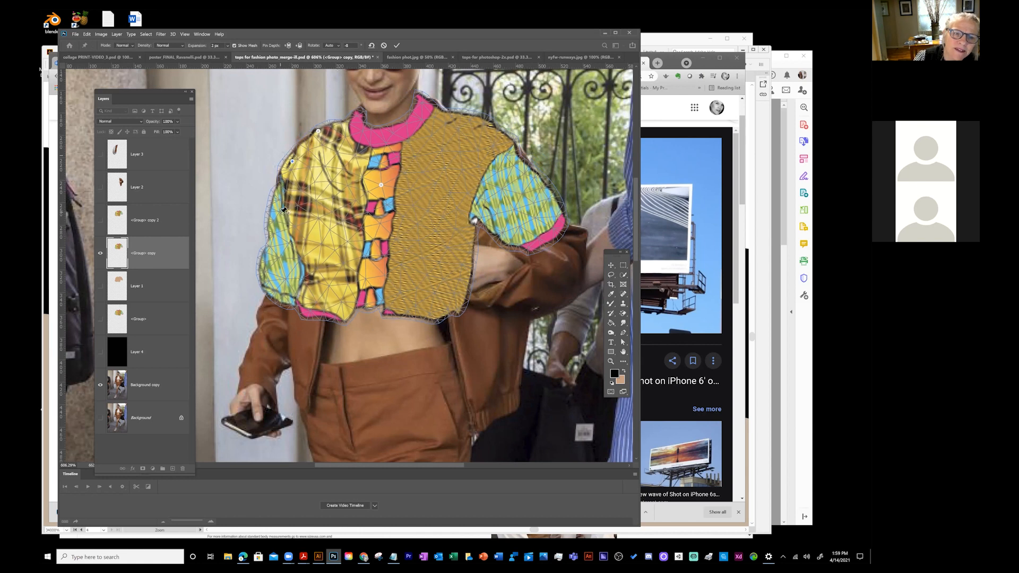
{"action": "left_click", "coordinate": [281, 212]}
{"action": "left_click_drag", "start_coordinate": [281, 212], "coordinate": [284, 220]}
- Try to reshape the lower top by pulling warp pins at the plaid side's cuff, the striped panel's hem and its underarm
{"action": "left_click", "coordinate": [277, 282]}
{"action": "left_click_drag", "start_coordinate": [279, 283], "coordinate": [287, 286]}
{"action": "left_click", "coordinate": [463, 279]}
{"action": "left_click_drag", "start_coordinate": [465, 281], "coordinate": [431, 281]}
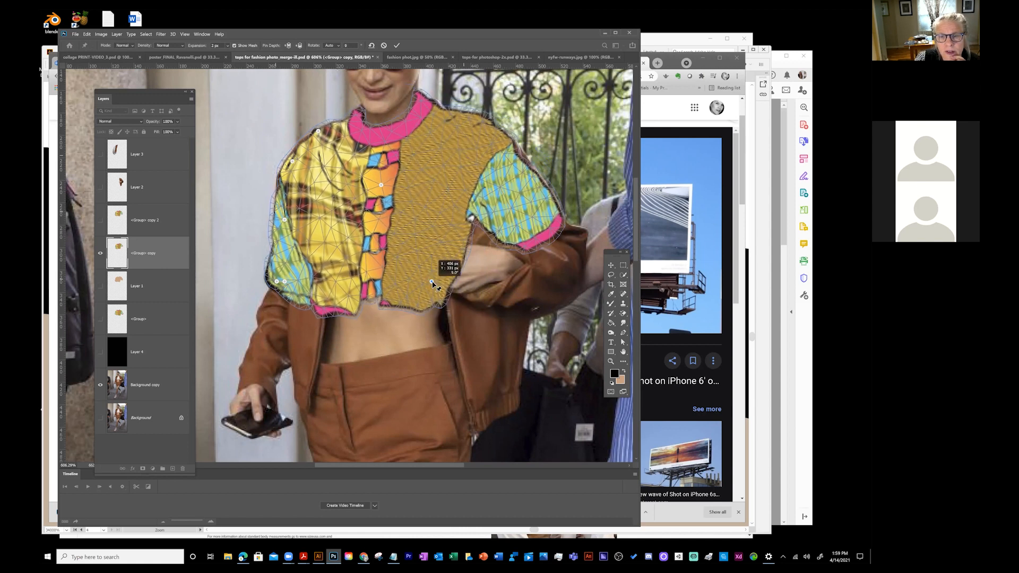
{"action": "left_click", "coordinate": [465, 197]}
{"action": "mouse_move", "coordinate": [466, 198]}
{"action": "left_mouse_down"}
{"action": "mouse_move", "coordinate": [433, 182]}
{"action": "mouse_move", "coordinate": [471, 200]}
{"action": "left_mouse_up"}
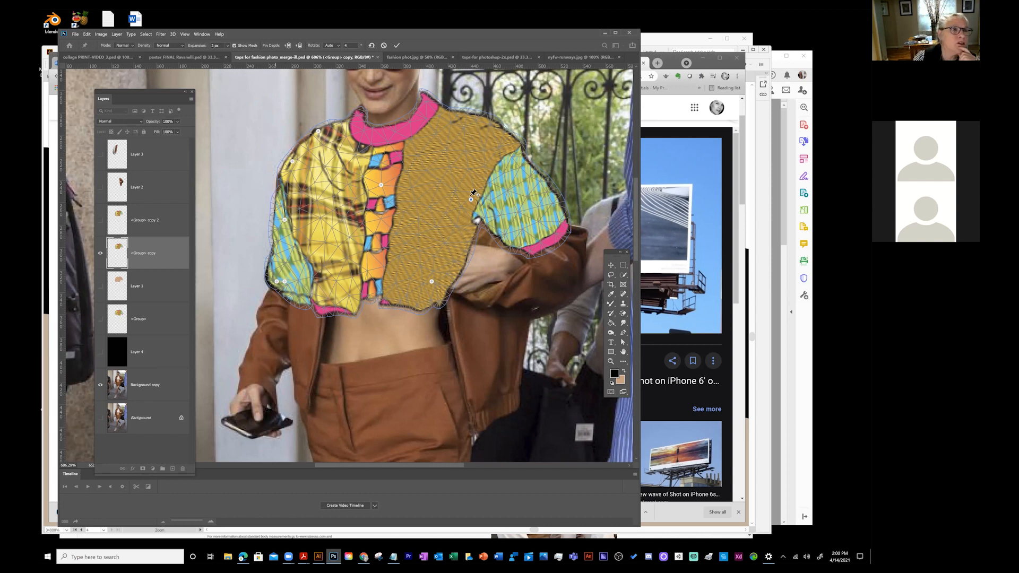
- Reduce the height of the Photoshop window and move it lower on the desktop
{"action": "left_click", "coordinate": [87, 34]}
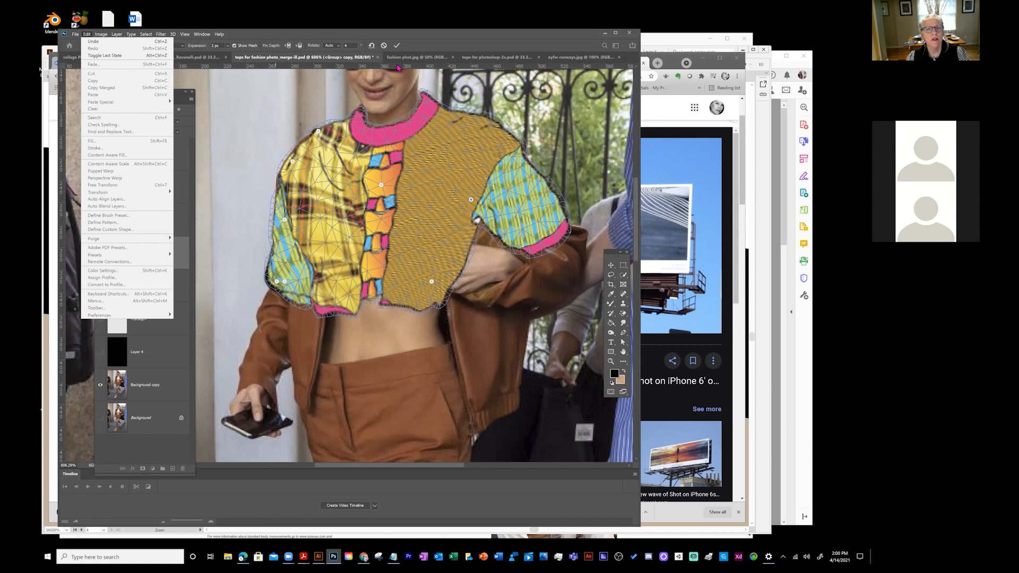
{"action": "left_click", "coordinate": [364, 71]}
{"action": "left_click_drag", "start_coordinate": [364, 34], "coordinate": [390, 23]}
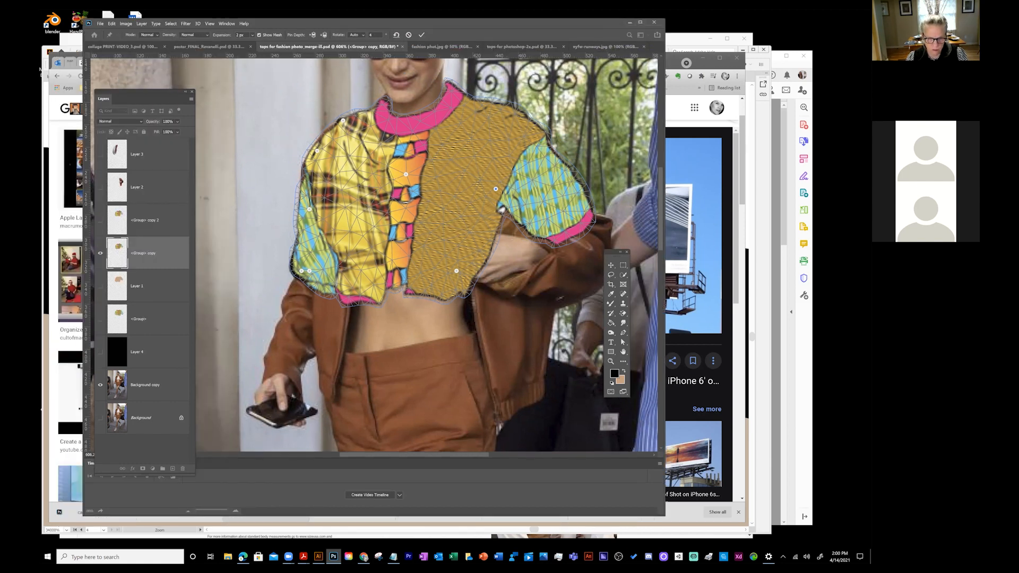
{"action": "left_click_drag", "start_coordinate": [420, 435], "coordinate": [475, 345]}
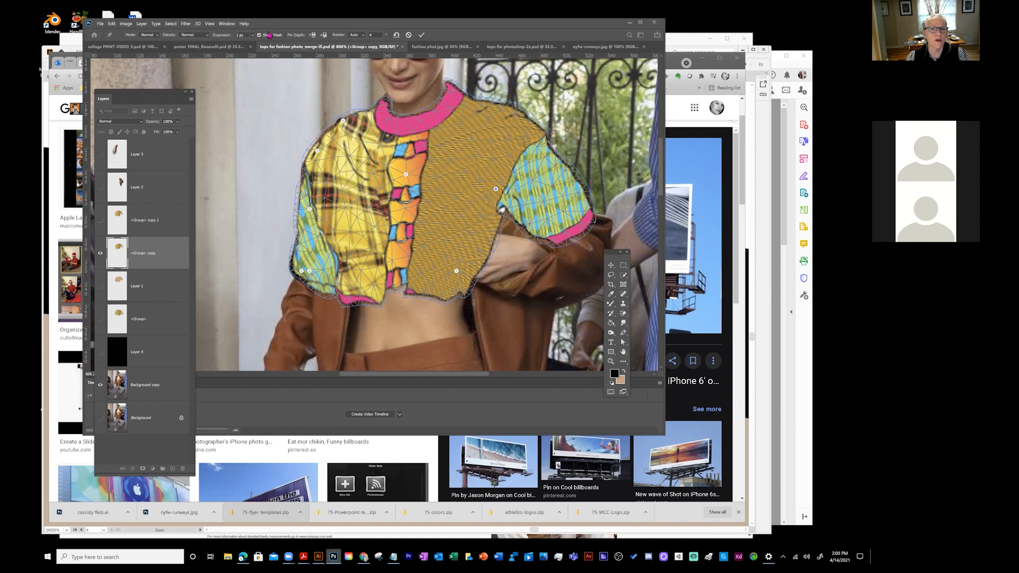
{"action": "left_click_drag", "start_coordinate": [486, 24], "coordinate": [485, 79]}
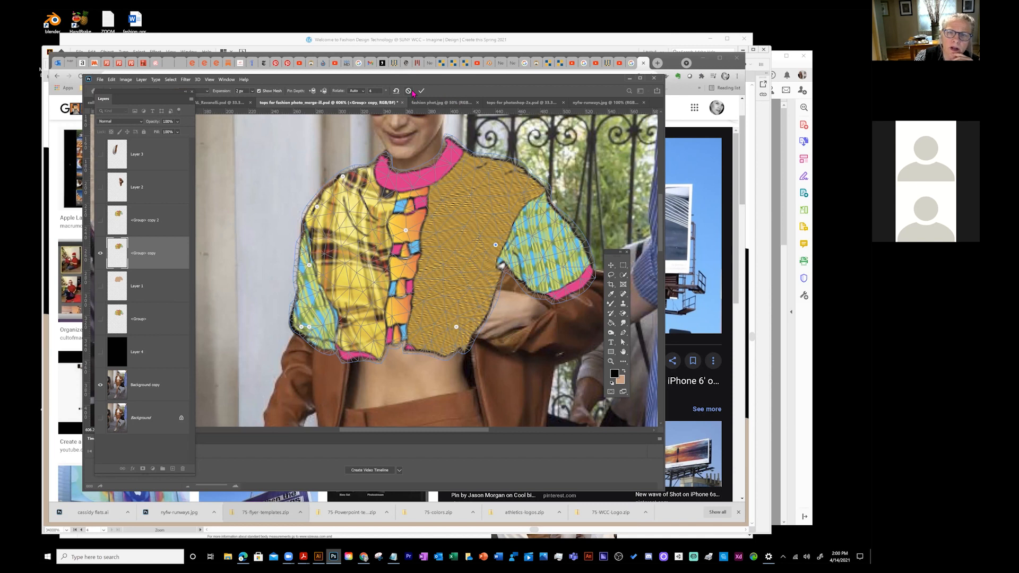
- Discard the puppet warp and undo the last layer visibility change
{"action": "left_click", "coordinate": [409, 91]}
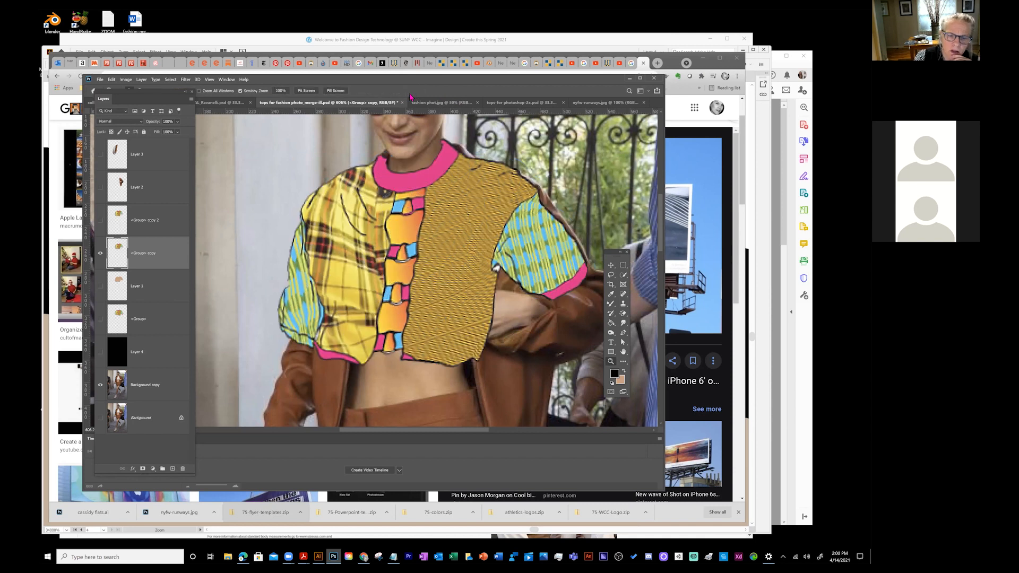
{"action": "key", "text": "ctrl+z"}
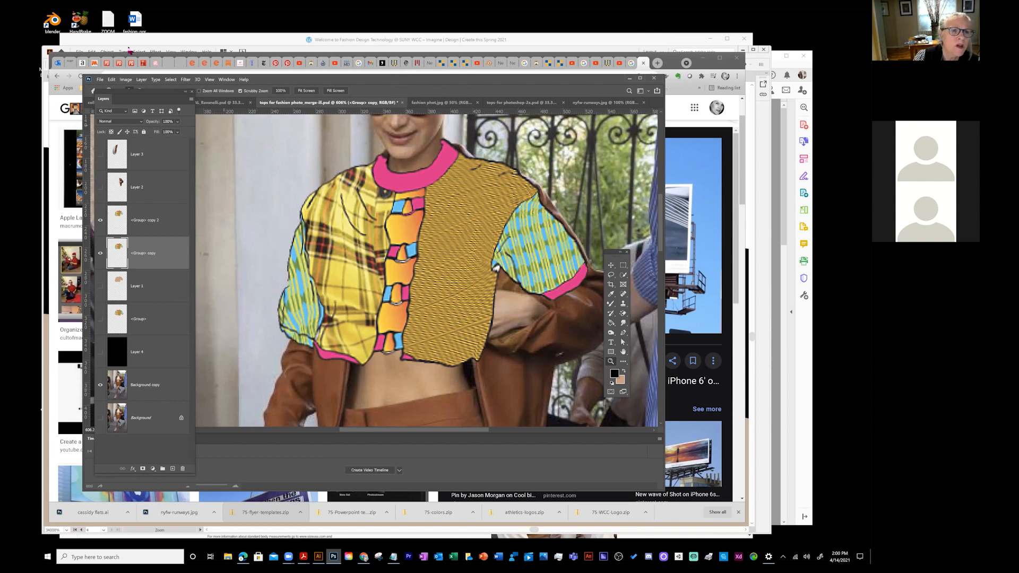
- Puppet-warp the <Group> copy top's shoulder and sleeve on the crossed-arm side outward over the jacket, and hide the <Group> copy 2 layer
{"action": "left_click", "coordinate": [111, 80]}
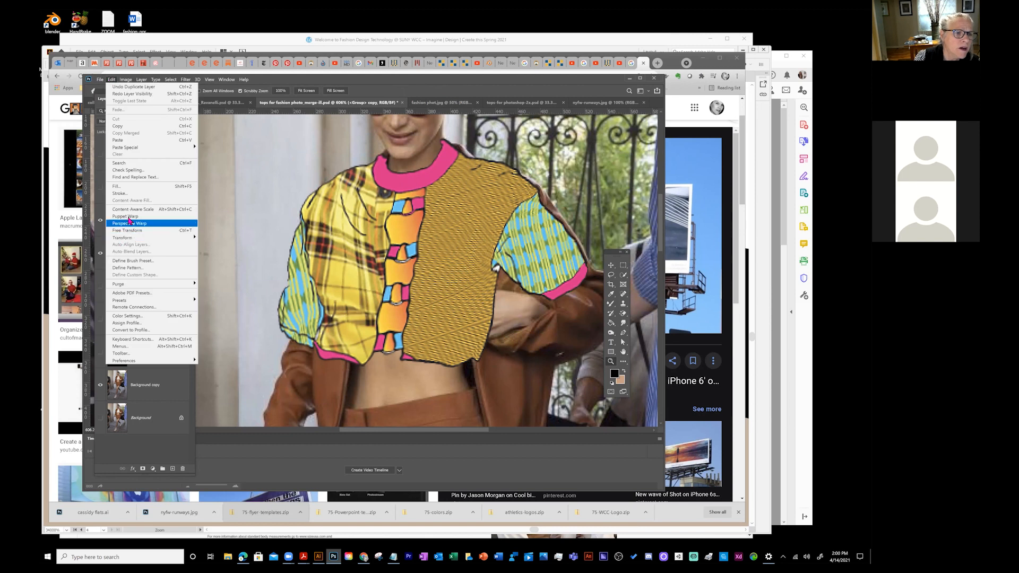
{"action": "left_click", "coordinate": [128, 216]}
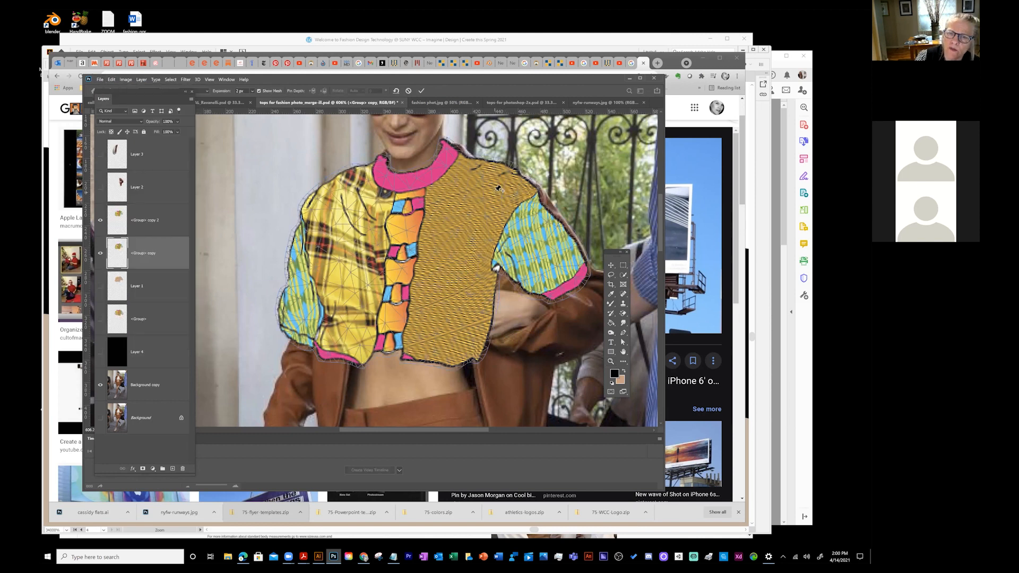
{"action": "left_click", "coordinate": [494, 190]}
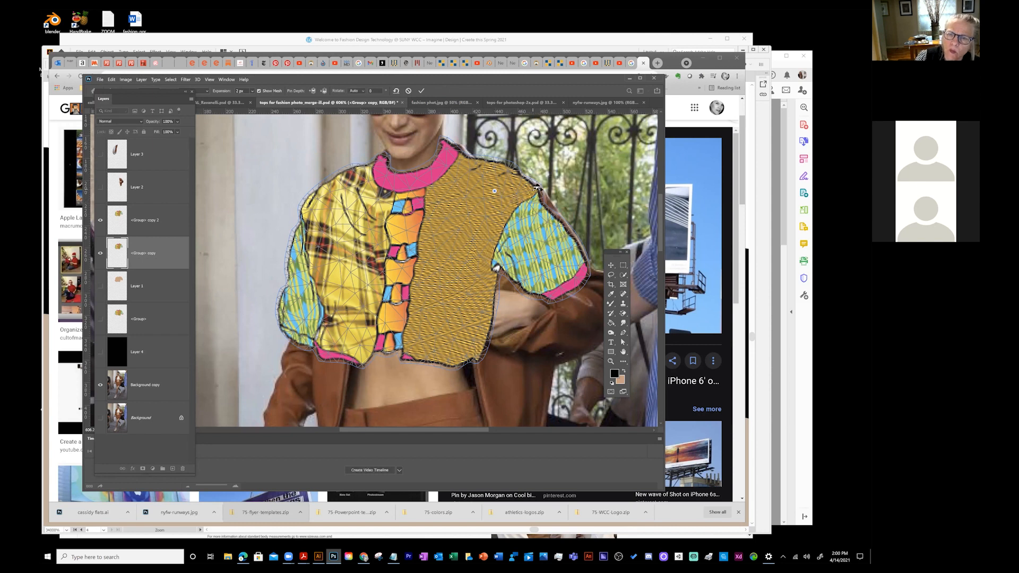
{"action": "left_click", "coordinate": [533, 188]}
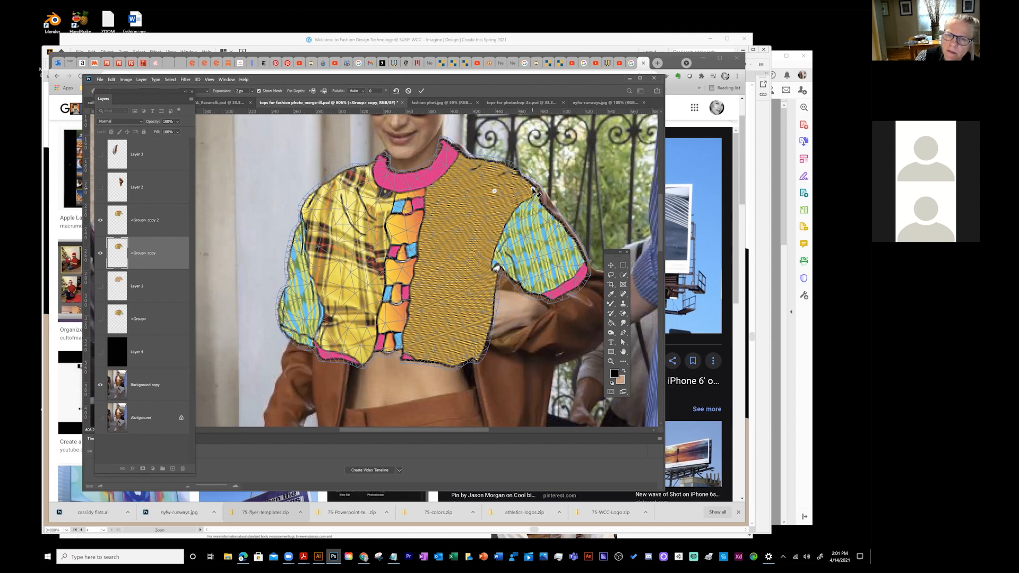
{"action": "left_click_drag", "start_coordinate": [535, 191], "coordinate": [514, 190]}
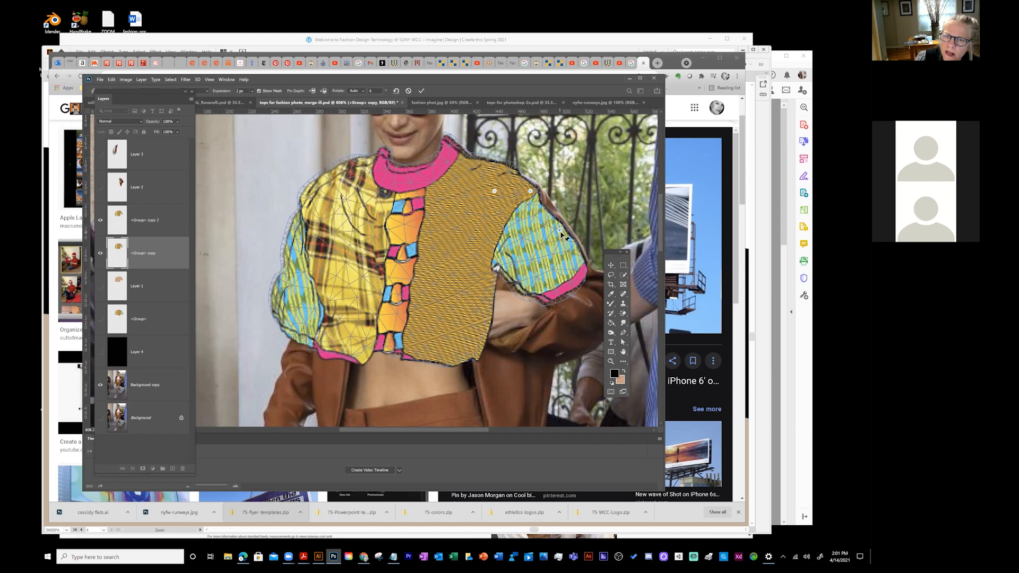
{"action": "mouse_move", "coordinate": [559, 230]}
{"action": "left_mouse_down"}
{"action": "mouse_move", "coordinate": [575, 225]}
{"action": "mouse_move", "coordinate": [567, 228]}
{"action": "left_mouse_up"}
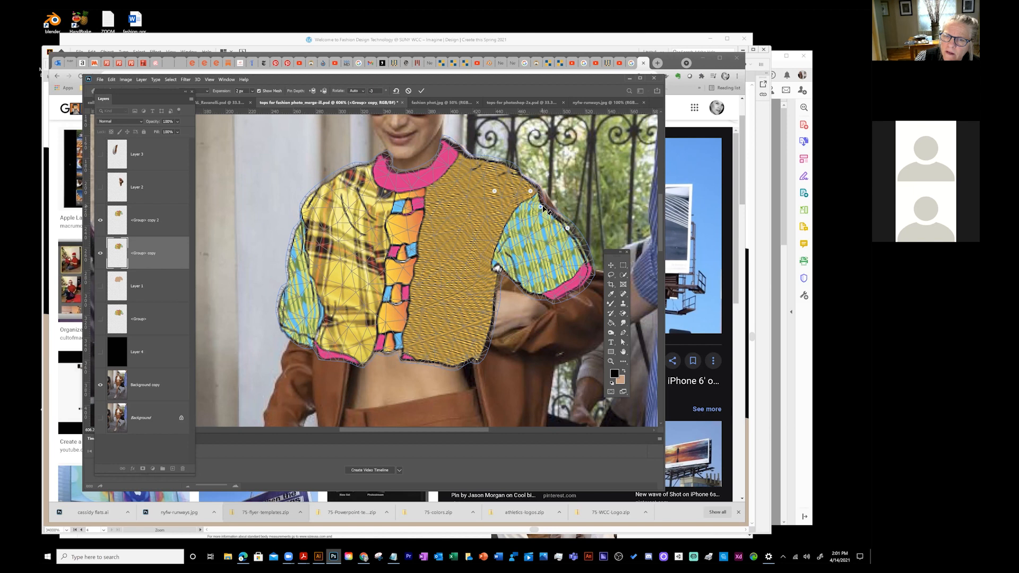
{"action": "left_click_drag", "start_coordinate": [542, 210], "coordinate": [550, 203]}
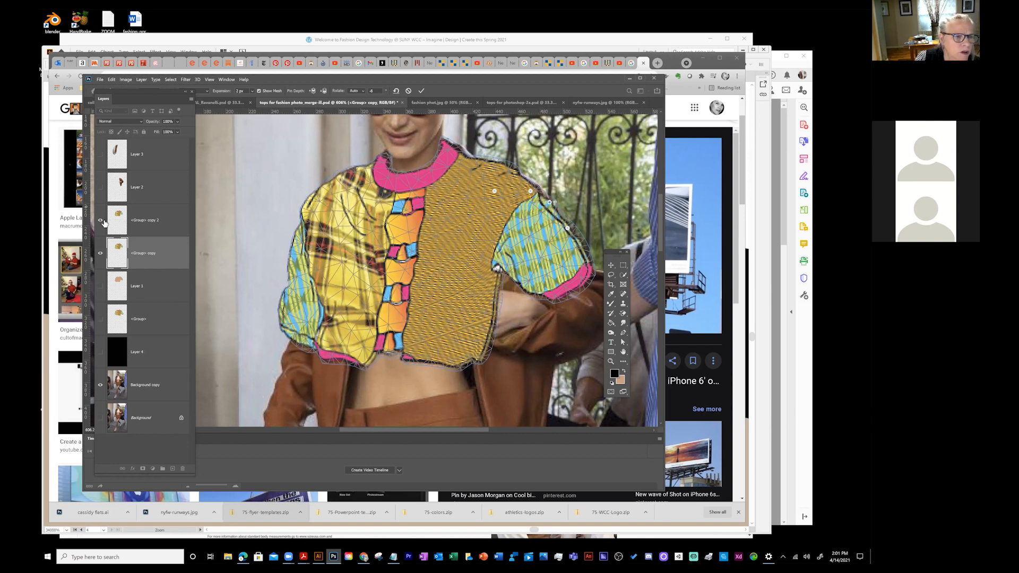
{"action": "left_click", "coordinate": [100, 221]}
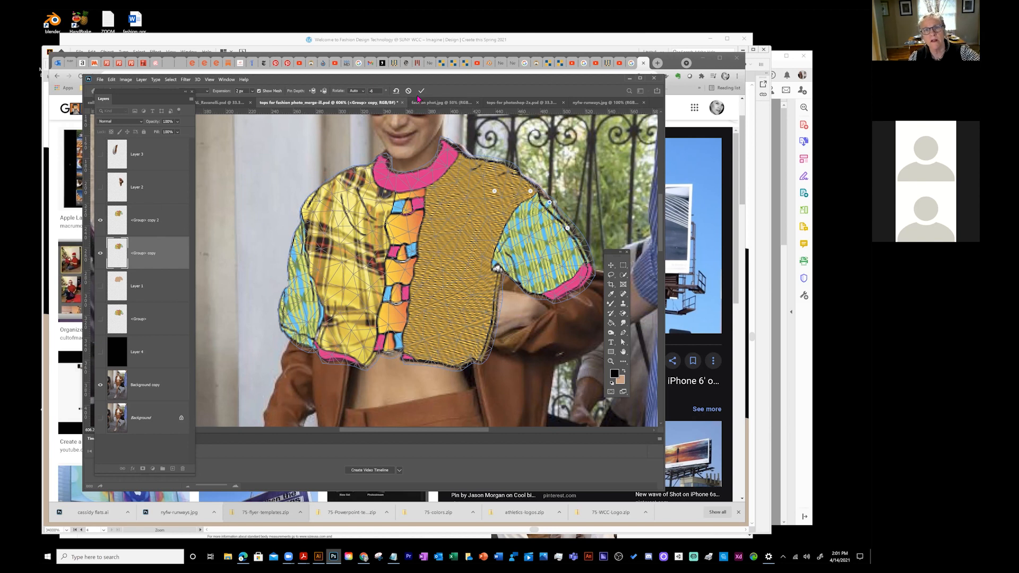
{"action": "left_click", "coordinate": [421, 91]}
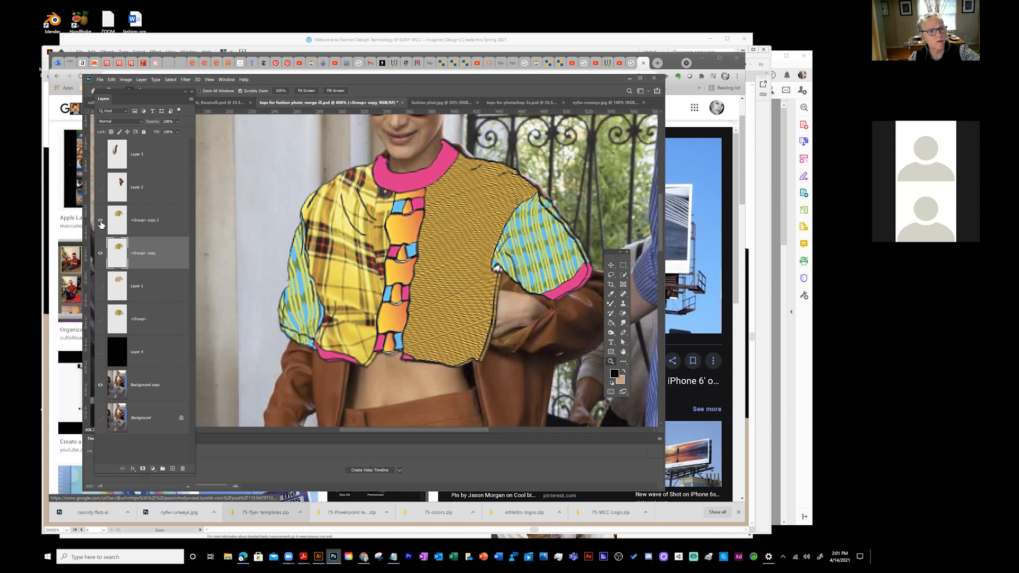
{"action": "left_click", "coordinate": [101, 221]}
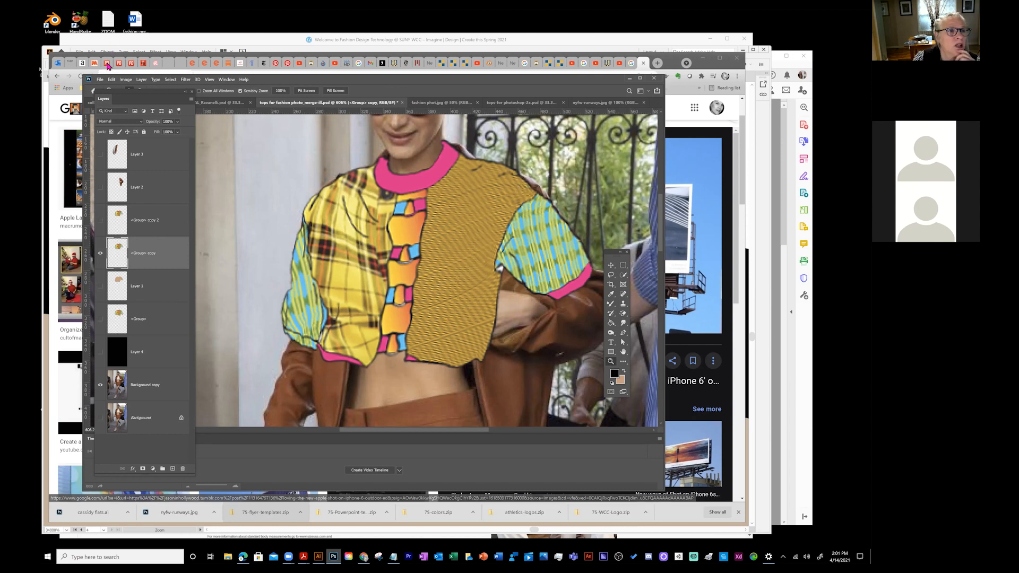
{"action": "left_click", "coordinate": [110, 80]}
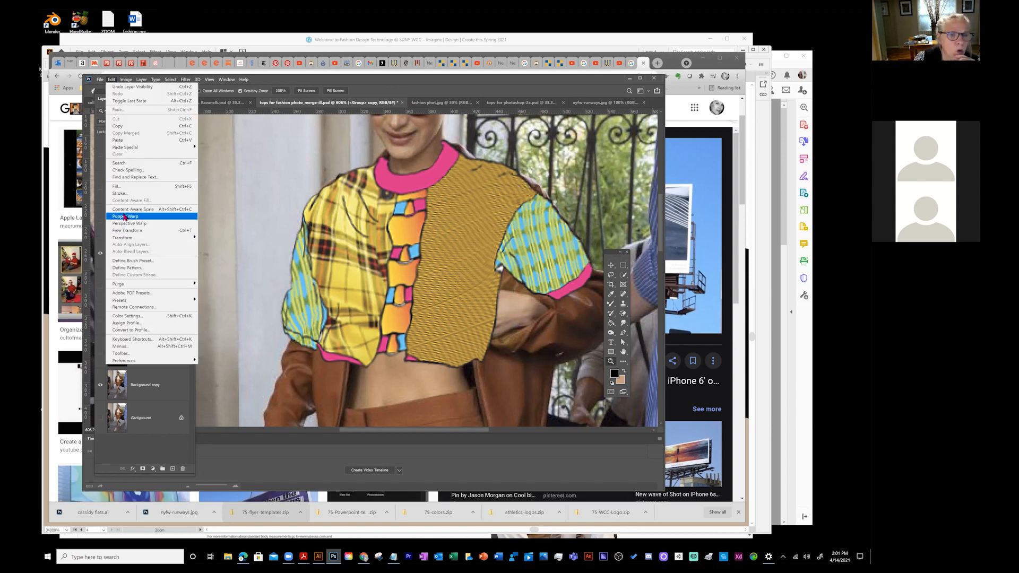
{"action": "left_click", "coordinate": [141, 211]}
{"action": "left_click", "coordinate": [479, 190]}
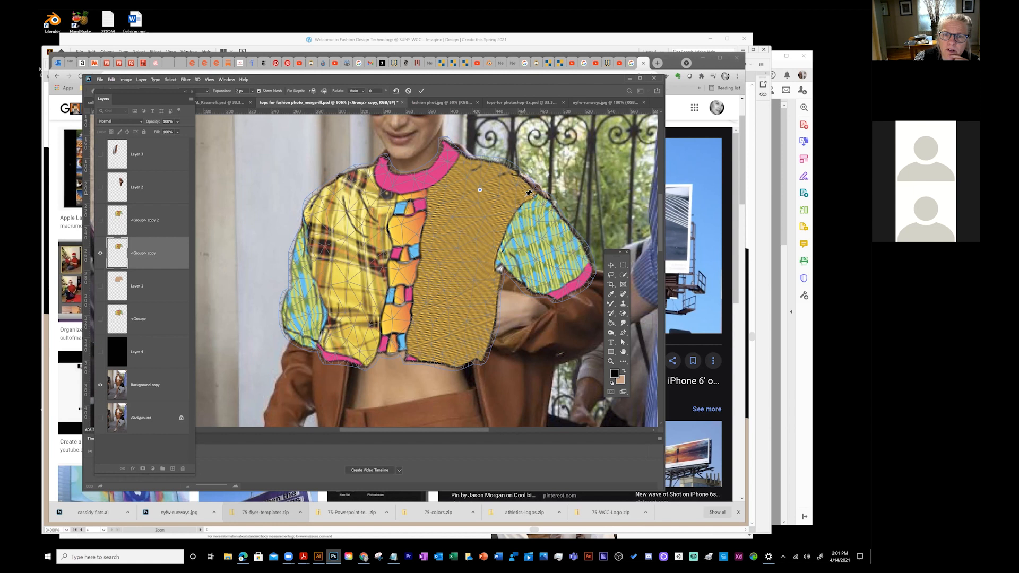
{"action": "left_click", "coordinate": [508, 170]}
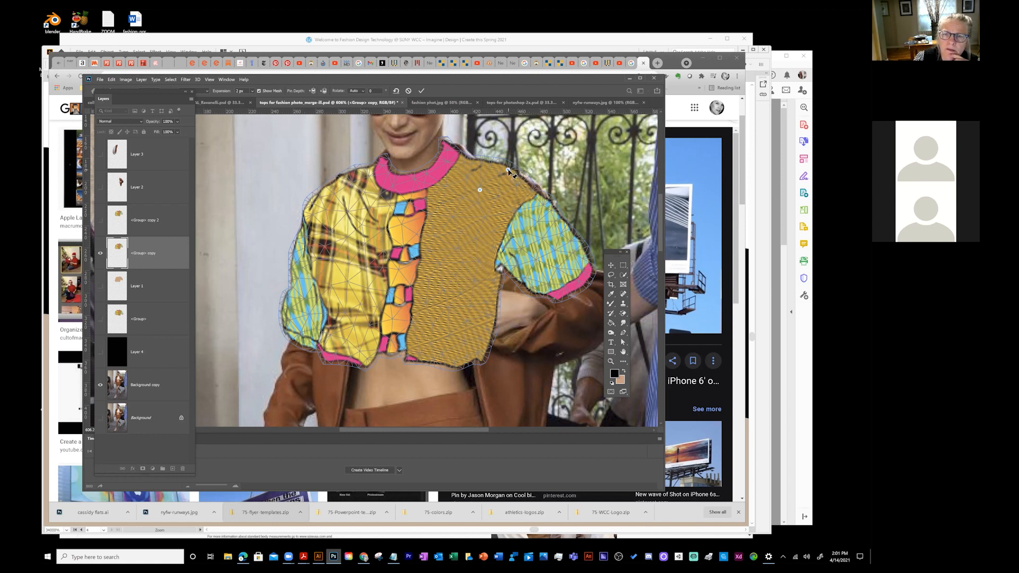
{"action": "left_click_drag", "start_coordinate": [508, 169], "coordinate": [511, 204]}
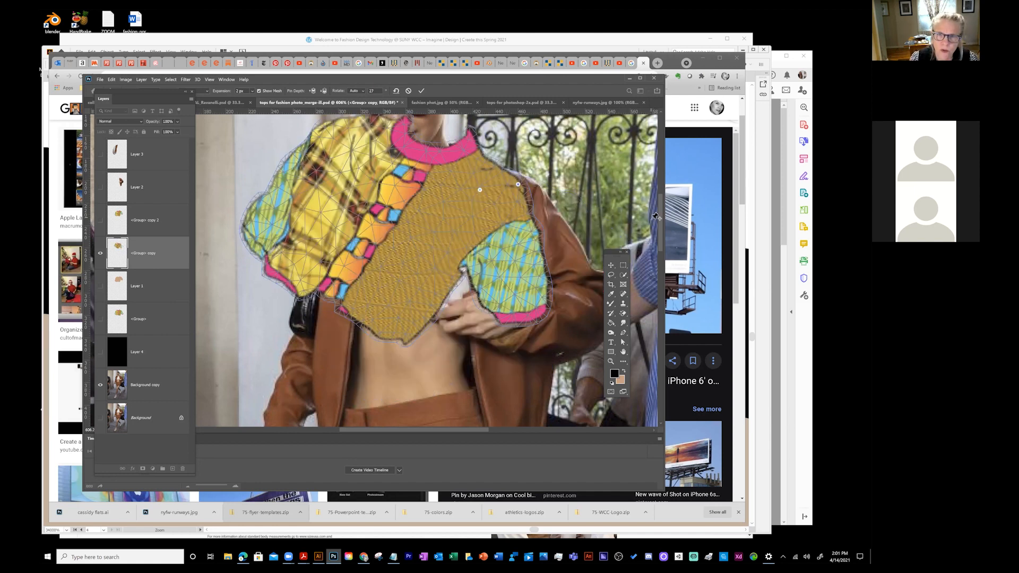
{"action": "left_click", "coordinate": [408, 91]}
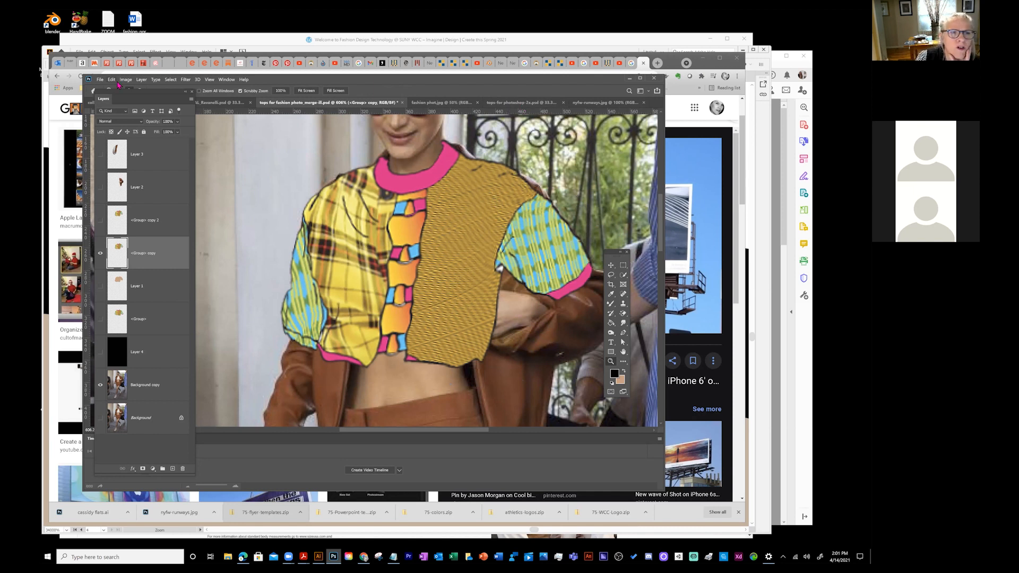
- Puppet-warp the <Group> copy top, pinning the gradient centre strip, pulling the striped panel's hem slightly inward and discarding the trial pin on the plaid hem
{"action": "left_click", "coordinate": [112, 81]}
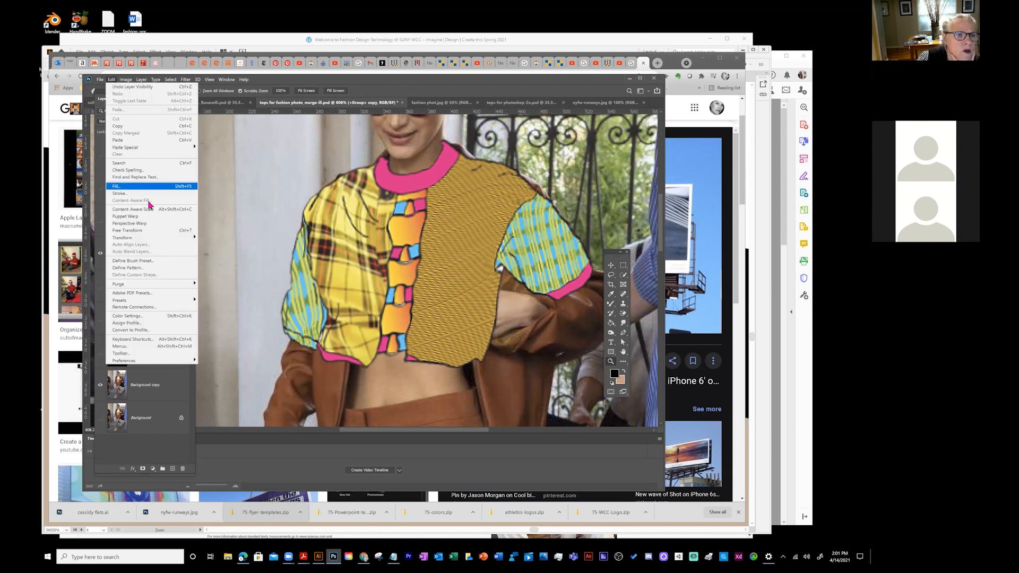
{"action": "left_click", "coordinate": [128, 217]}
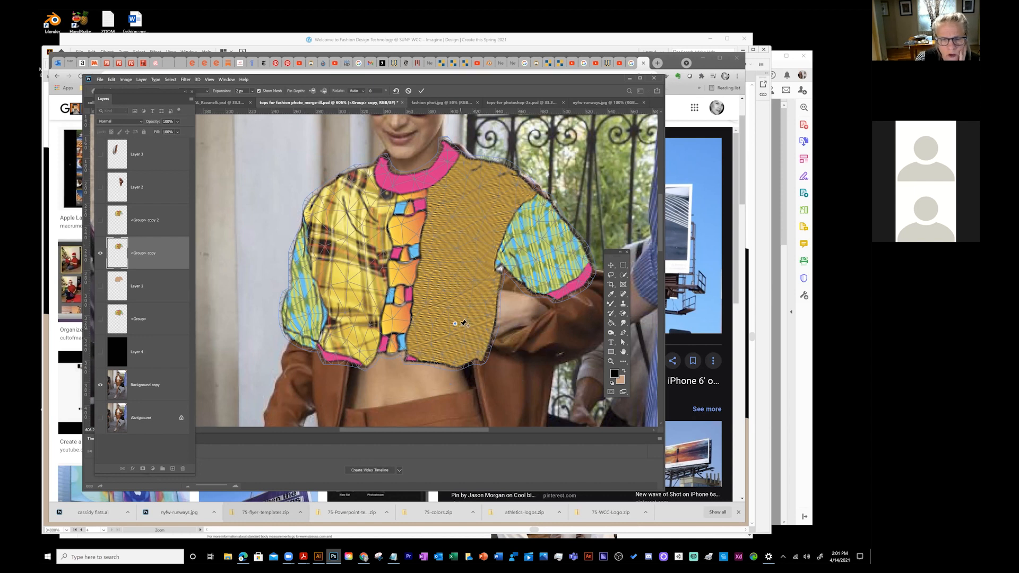
{"action": "key", "text": "Delete"}
{"action": "left_click", "coordinate": [399, 243]}
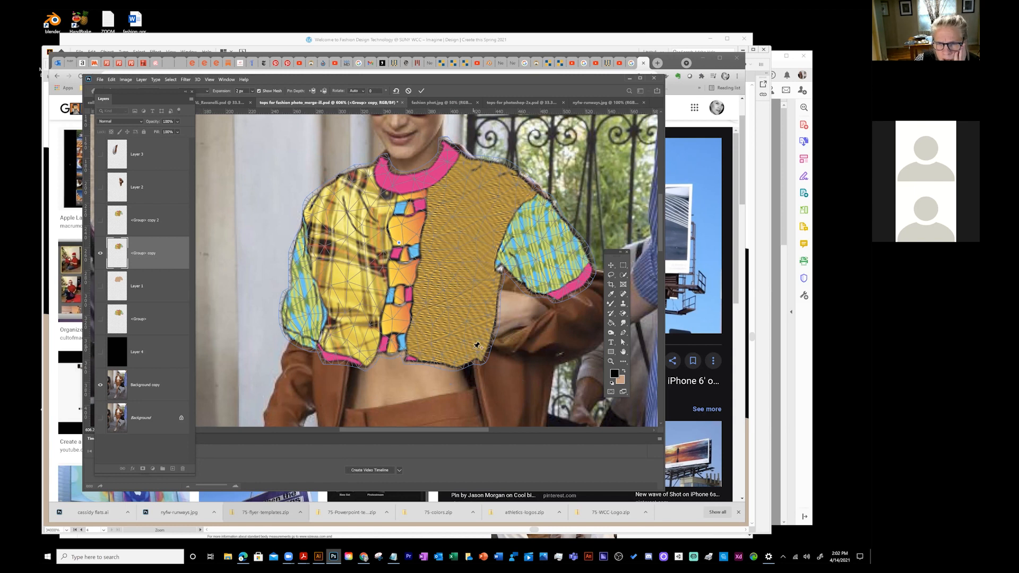
{"action": "left_click", "coordinate": [476, 350]}
{"action": "mouse_move", "coordinate": [476, 350]}
{"action": "left_mouse_down"}
{"action": "mouse_move", "coordinate": [484, 327]}
{"action": "mouse_move", "coordinate": [466, 347]}
{"action": "left_mouse_up"}
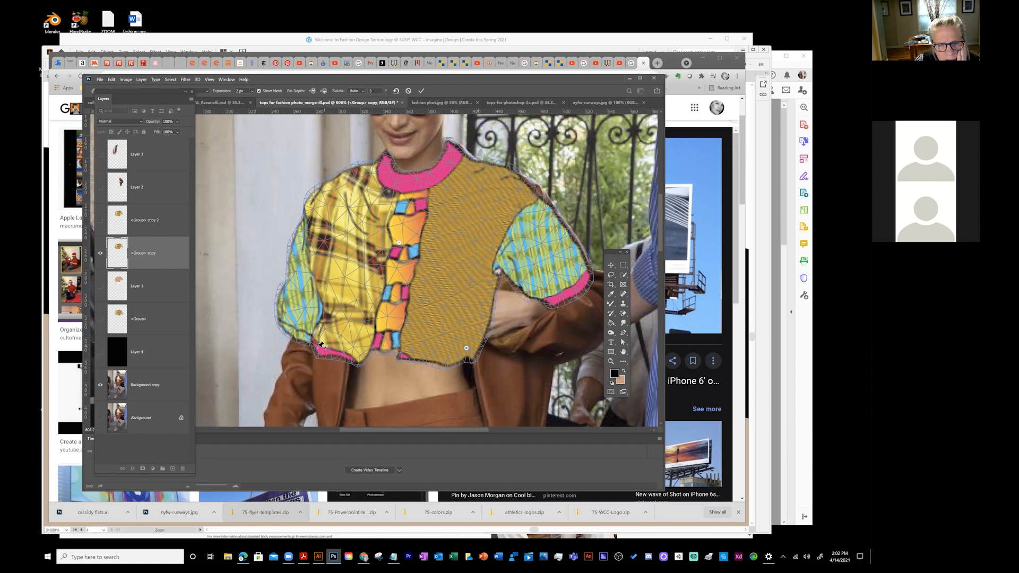
{"action": "left_click_drag", "start_coordinate": [329, 352], "coordinate": [333, 341]}
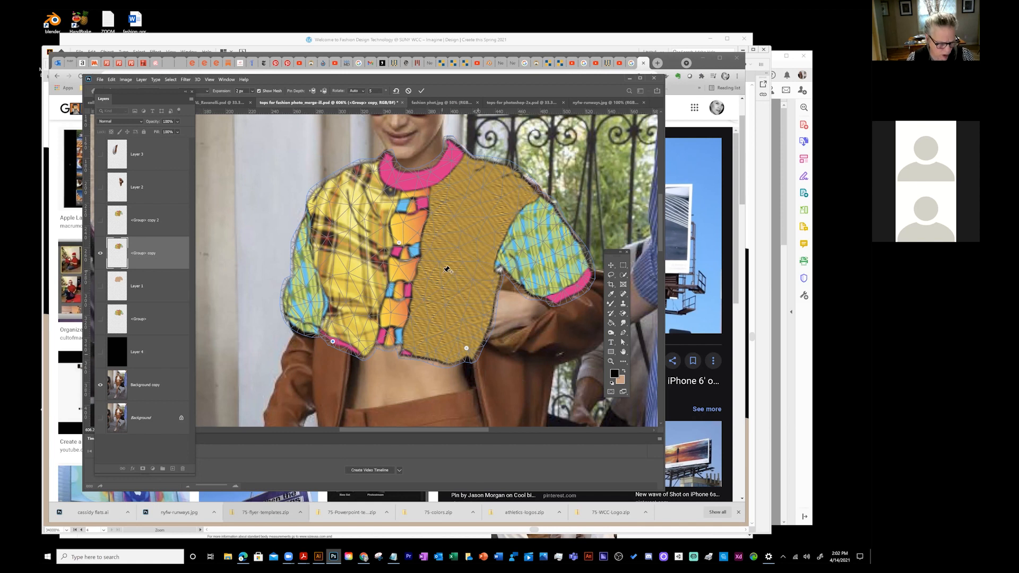
{"action": "key", "text": "Delete"}
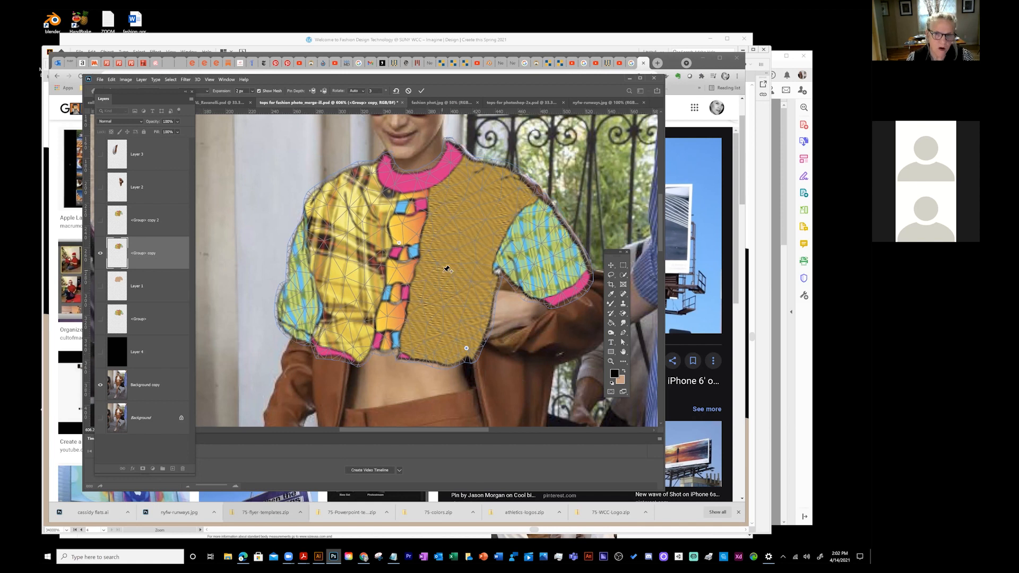
{"action": "left_click", "coordinate": [422, 91]}
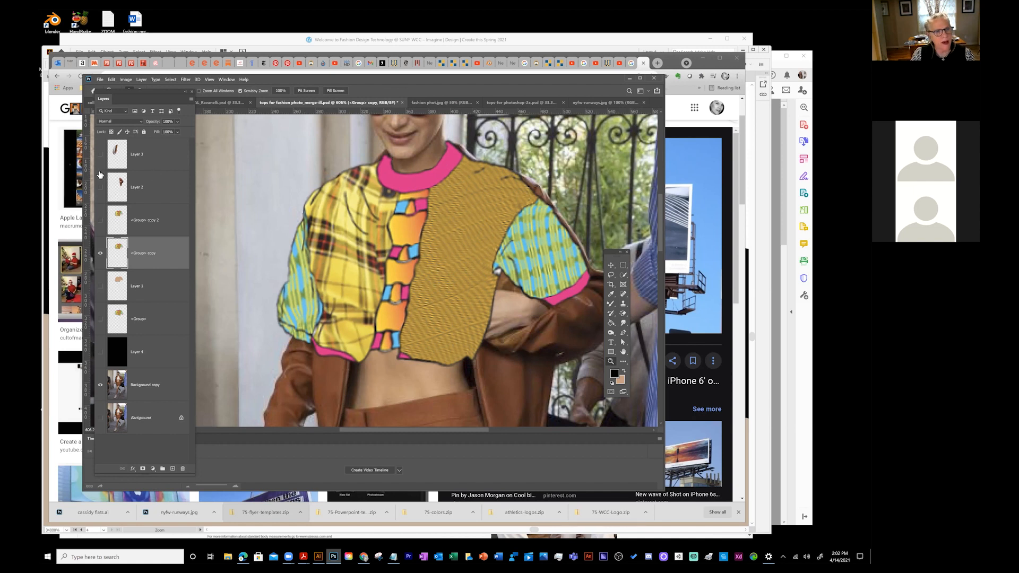
- Hide both <Group> copy and <Group> copy 2, and show the jacket pieces on Layer 3 and Layer 2
{"action": "left_click", "coordinate": [101, 254]}
{"action": "left_click", "coordinate": [100, 219]}
{"action": "left_click_drag", "start_coordinate": [100, 154], "coordinate": [101, 187]}
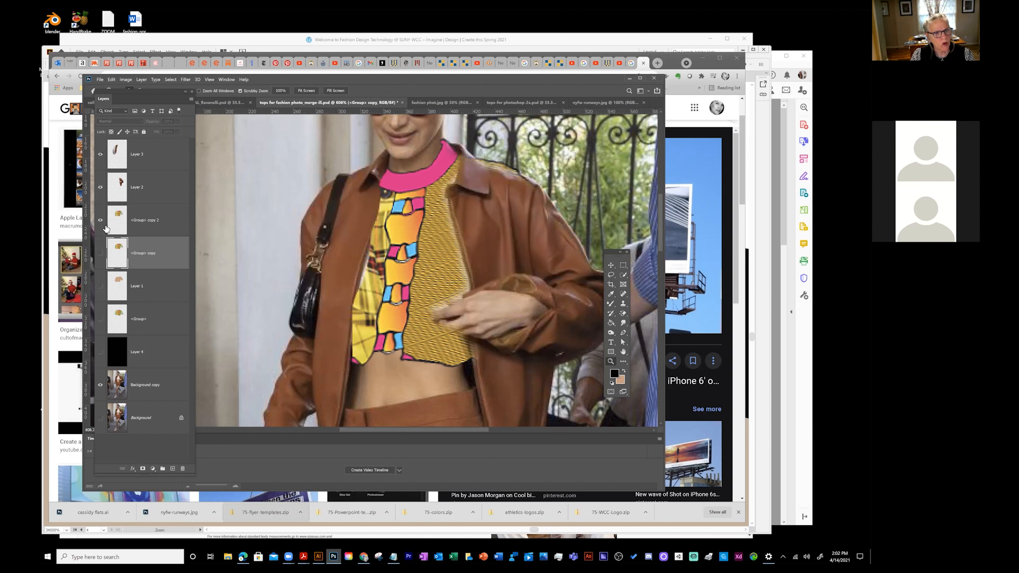
{"action": "left_click", "coordinate": [101, 223]}
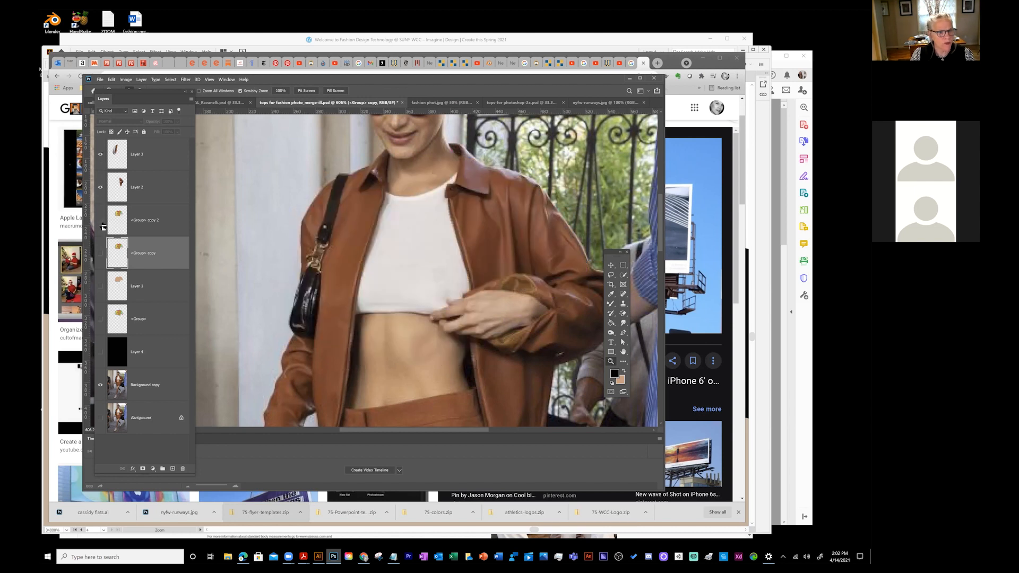
- Hide the Background copy photo and show the black Layer 4 behind the jacket pieces
{"action": "left_click", "coordinate": [100, 386]}
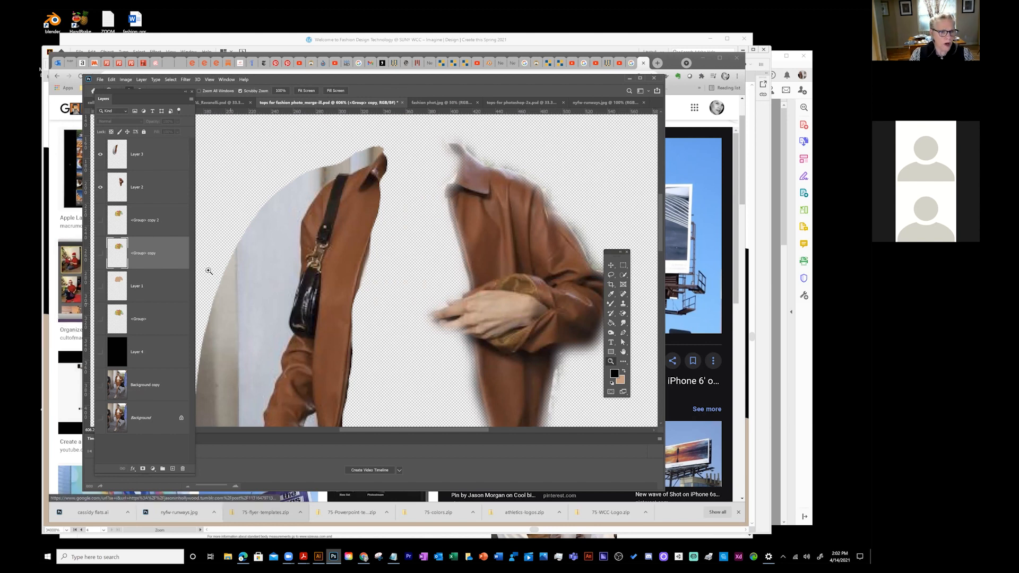
{"action": "left_click", "coordinate": [102, 353]}
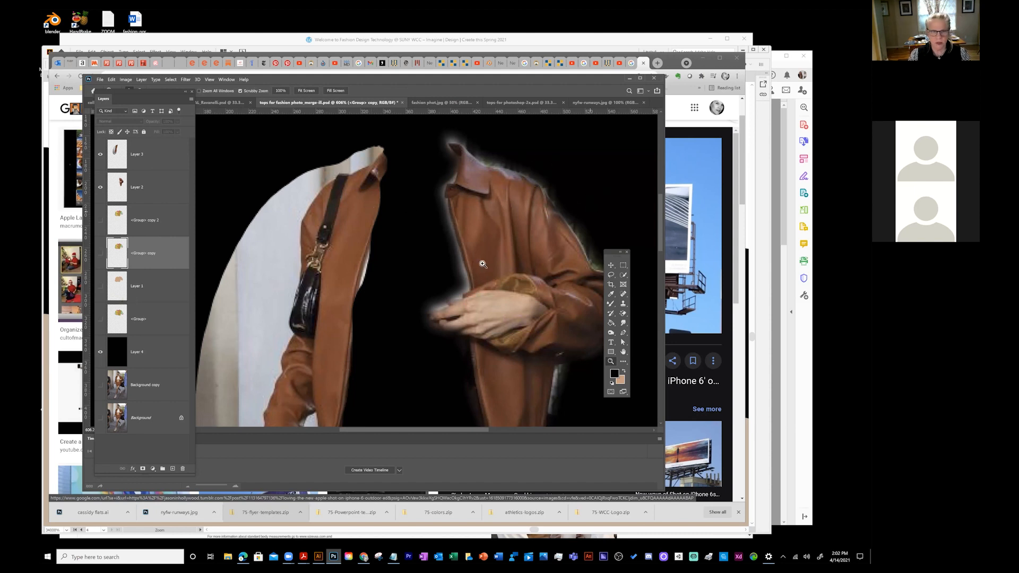
{"action": "left_click", "coordinate": [99, 386]}
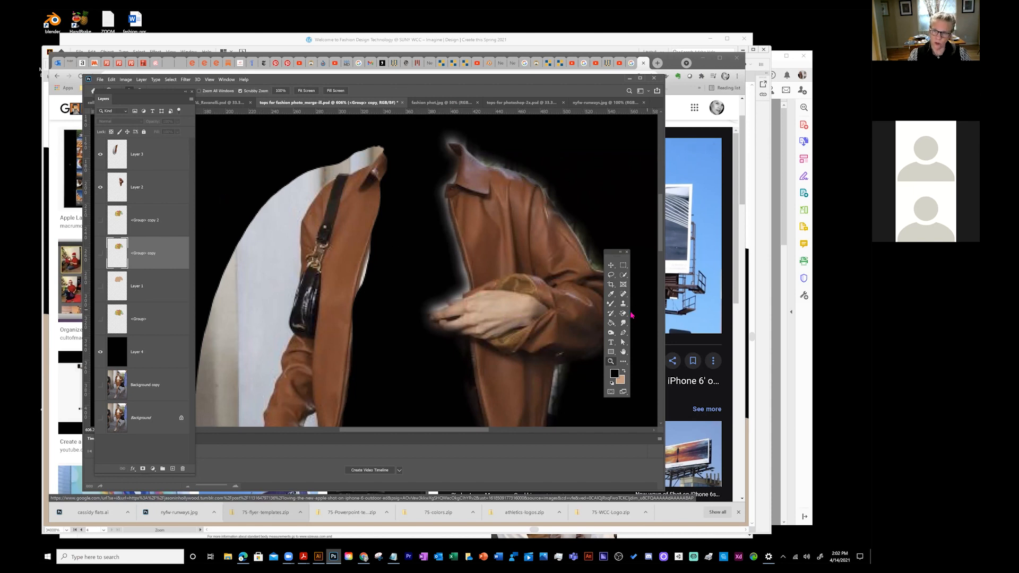
- Choose the Eraser tool and make Layer 2, the crossed-arm jacket piece, the active layer
{"action": "left_click_drag", "start_coordinate": [624, 315], "coordinate": [645, 314]}
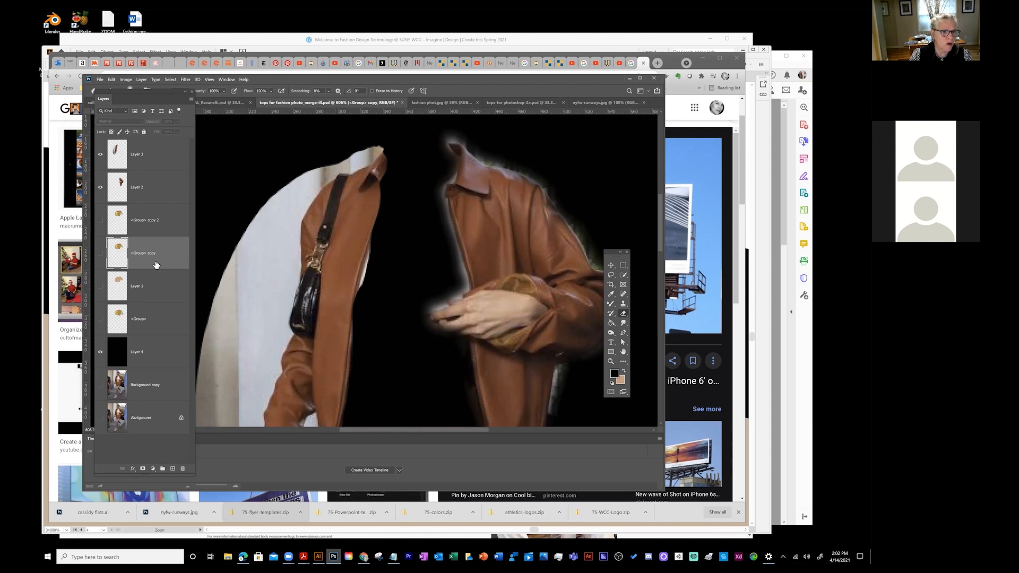
{"action": "left_click", "coordinate": [147, 159]}
{"action": "left_click", "coordinate": [150, 193]}
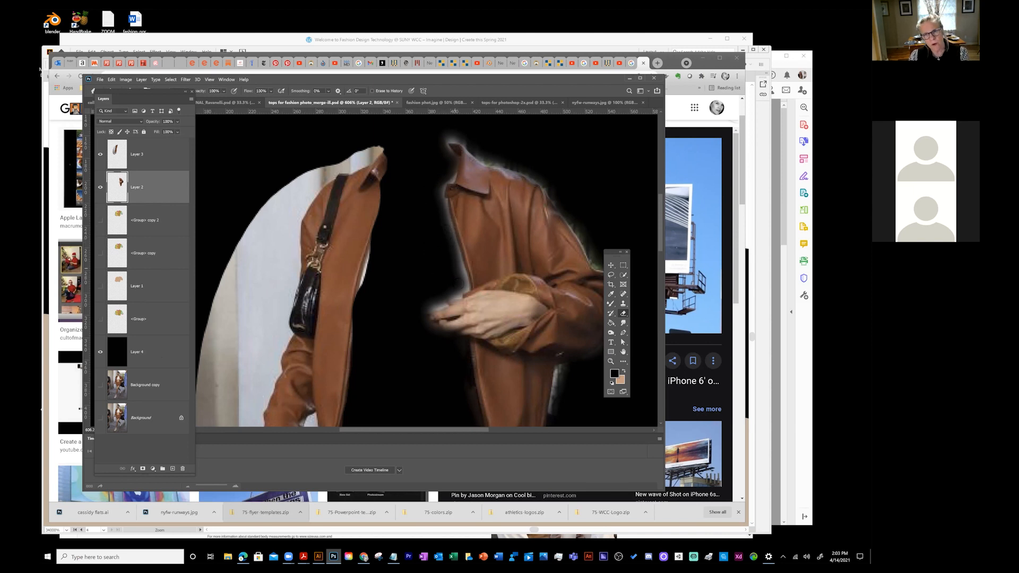
- Drop a trial lasso selection in the black area and lasso a rounded region across the front edge of the crossed-arm jacket piece
{"action": "key", "text": "z"}
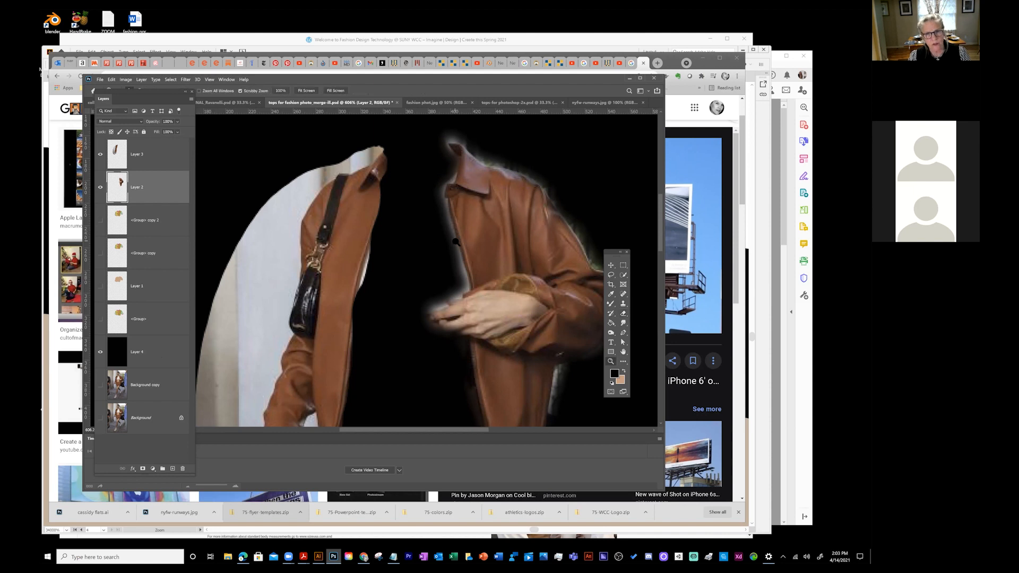
{"action": "left_click", "coordinate": [455, 252]}
{"action": "left_click", "coordinate": [455, 259]}
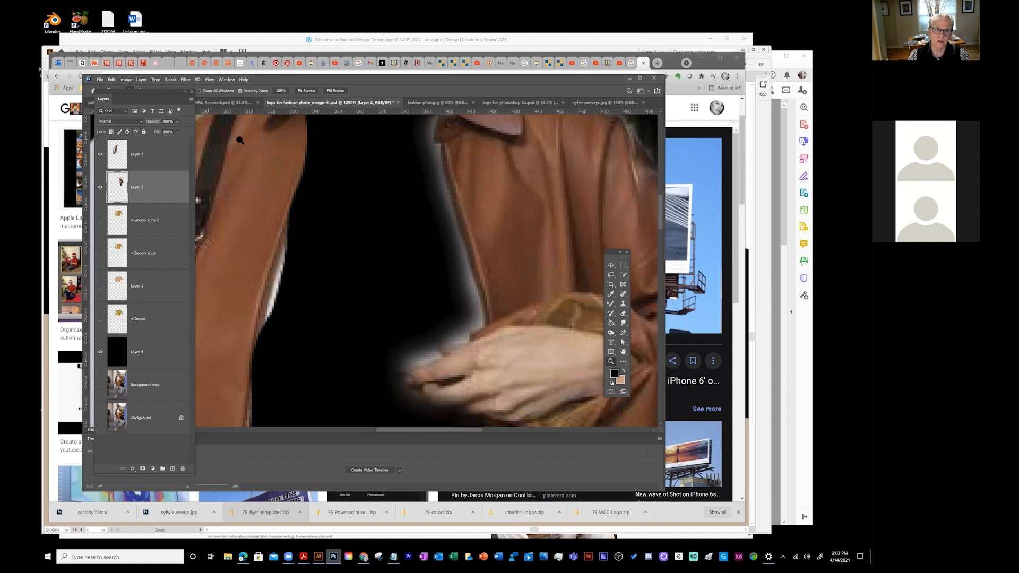
{"action": "left_click", "coordinate": [611, 275]}
{"action": "mouse_move", "coordinate": [371, 224]}
{"action": "left_mouse_down"}
{"action": "mouse_move", "coordinate": [451, 290]}
{"action": "mouse_move", "coordinate": [382, 220]}
{"action": "mouse_move", "coordinate": [366, 227]}
{"action": "left_mouse_up"}
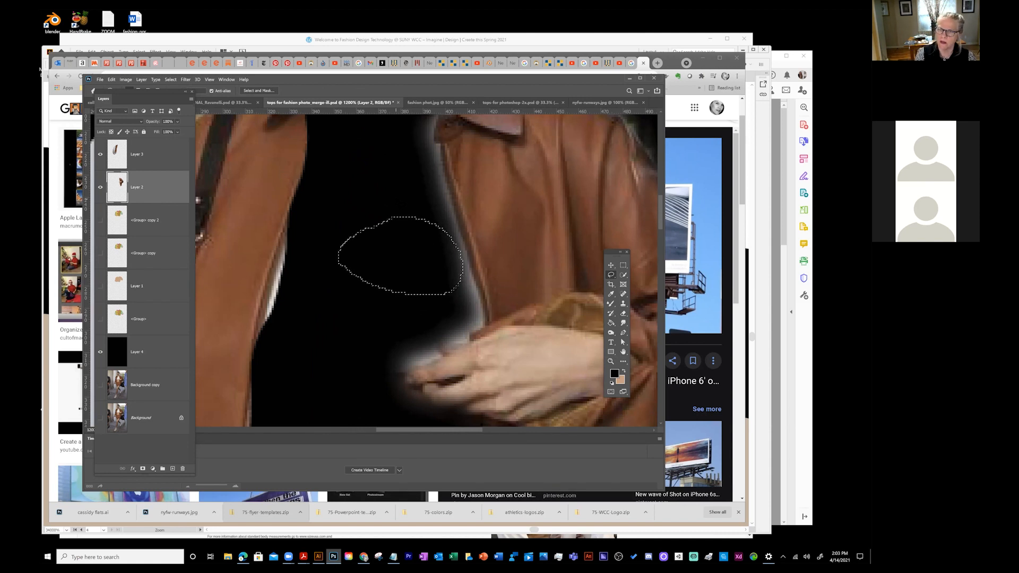
{"action": "key", "text": "ctrl+d"}
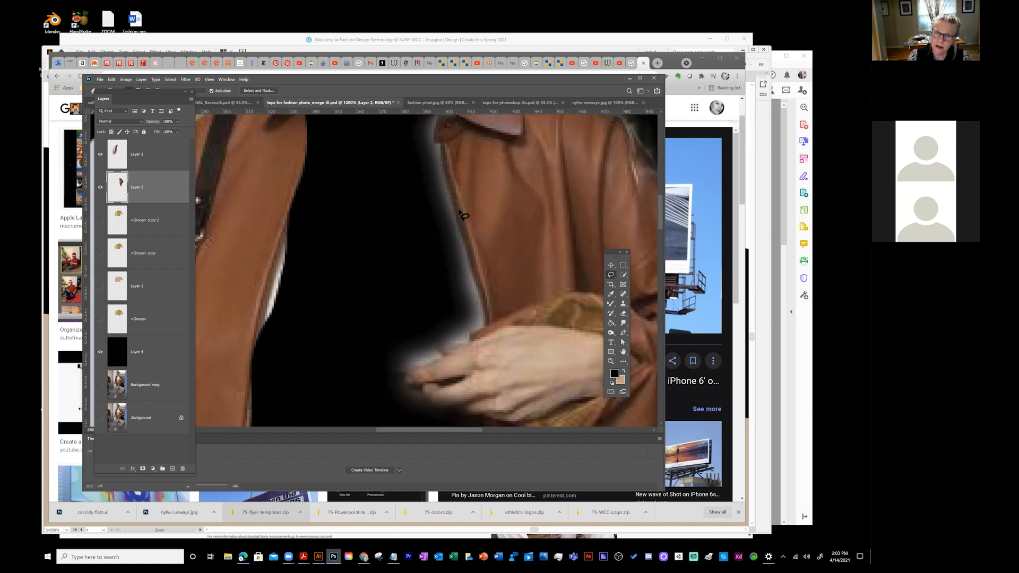
{"action": "left_click_drag", "start_coordinate": [501, 179], "coordinate": [505, 175]}
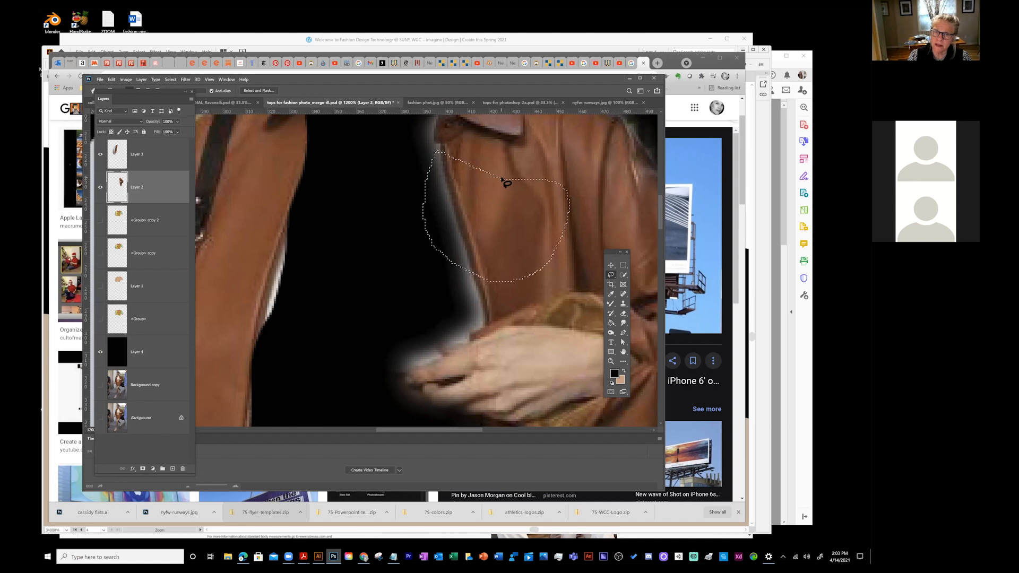
- Show Background copy, hide Layer 4, and copy the lassoed area of Background copy and paste it in place on a new layer
{"action": "left_click", "coordinate": [167, 387]}
{"action": "left_click", "coordinate": [100, 385]}
{"action": "left_click", "coordinate": [101, 352]}
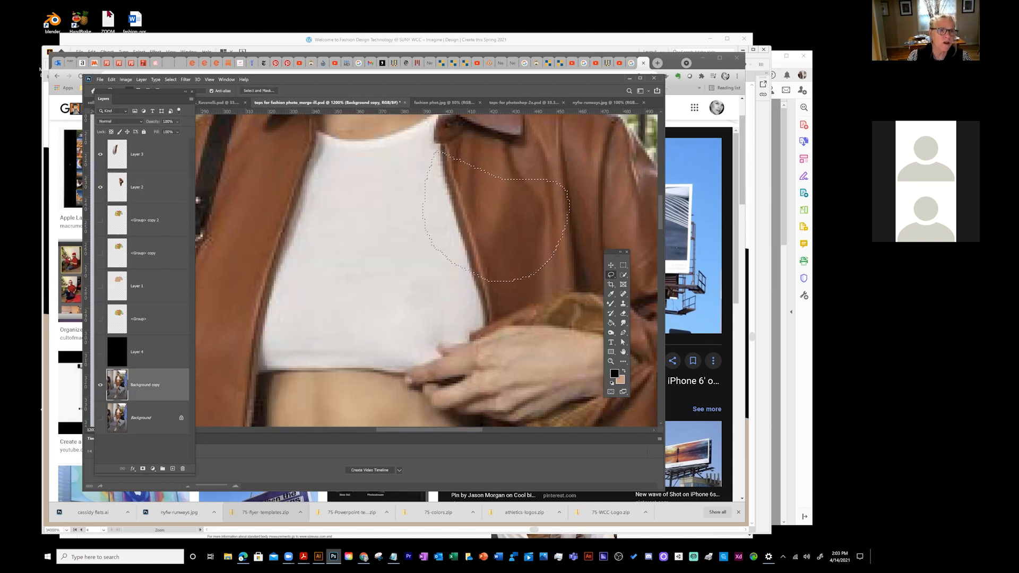
{"action": "left_click", "coordinate": [112, 81]}
{"action": "left_click", "coordinate": [112, 81]}
{"action": "left_click", "coordinate": [112, 81]}
{"action": "mouse_move", "coordinate": [130, 148]}
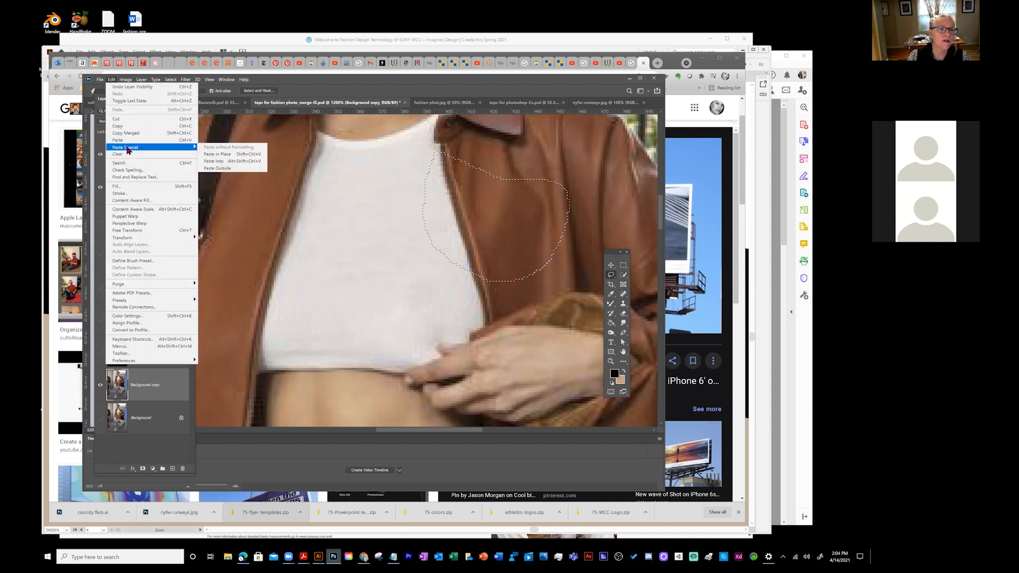
{"action": "left_click", "coordinate": [216, 155]}
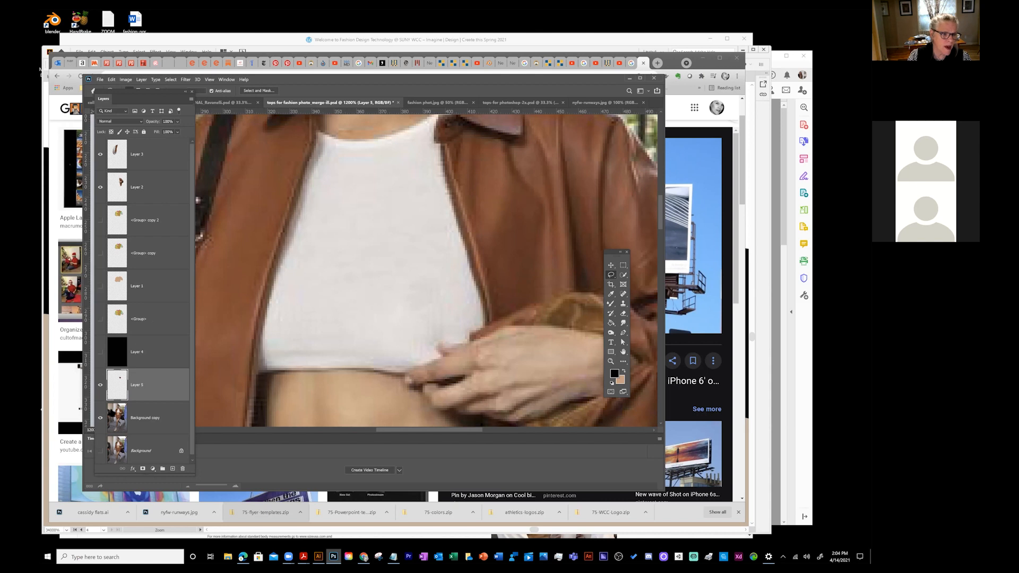
- Isolate the pasted patch by hiding Background copy, Layer 3 and Layer 2, and bring Background copy back after examining its edge
{"action": "left_click", "coordinate": [101, 419]}
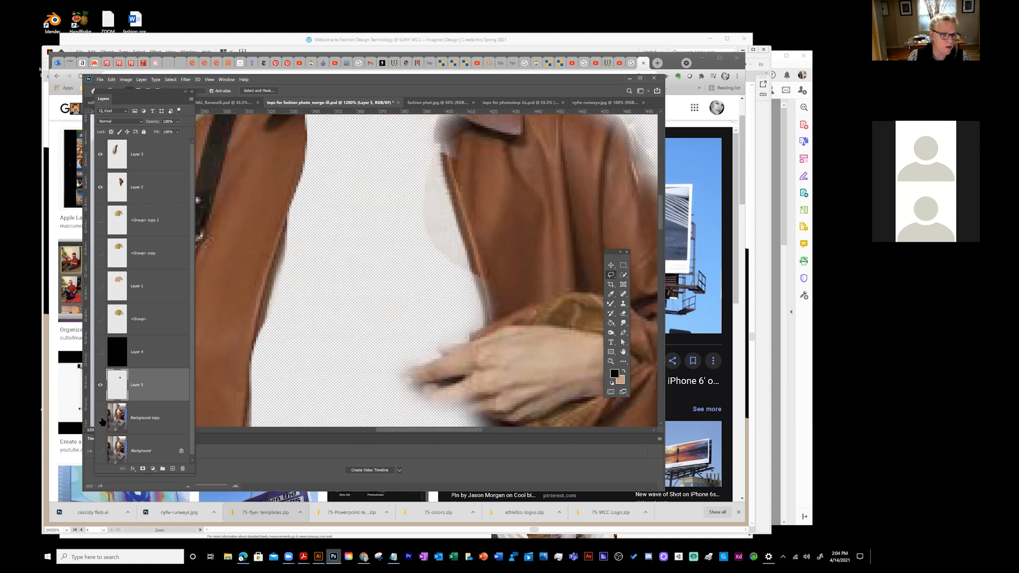
{"action": "left_click", "coordinate": [101, 155]}
{"action": "left_click", "coordinate": [100, 187]}
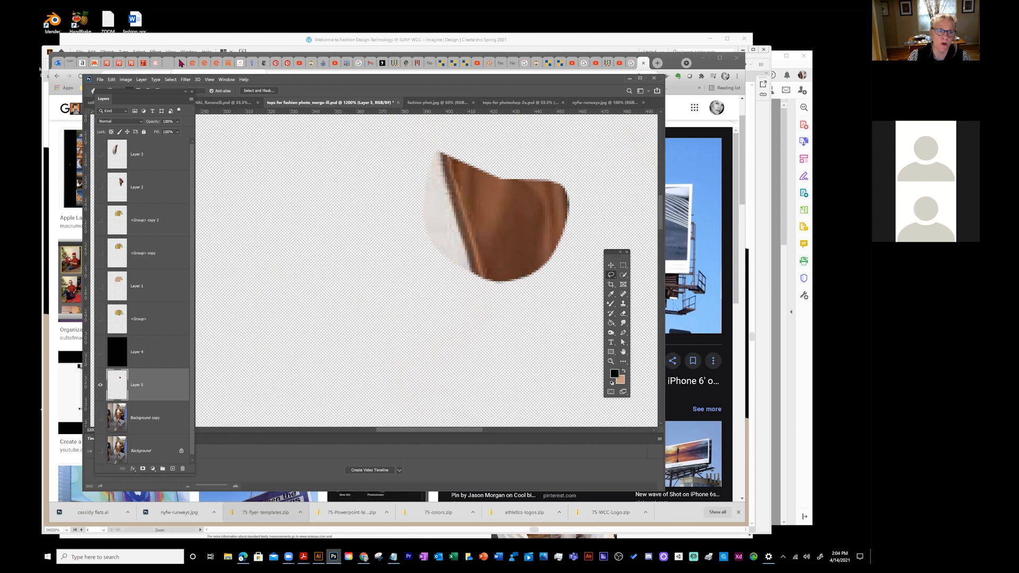
{"action": "left_click", "coordinate": [100, 418]}
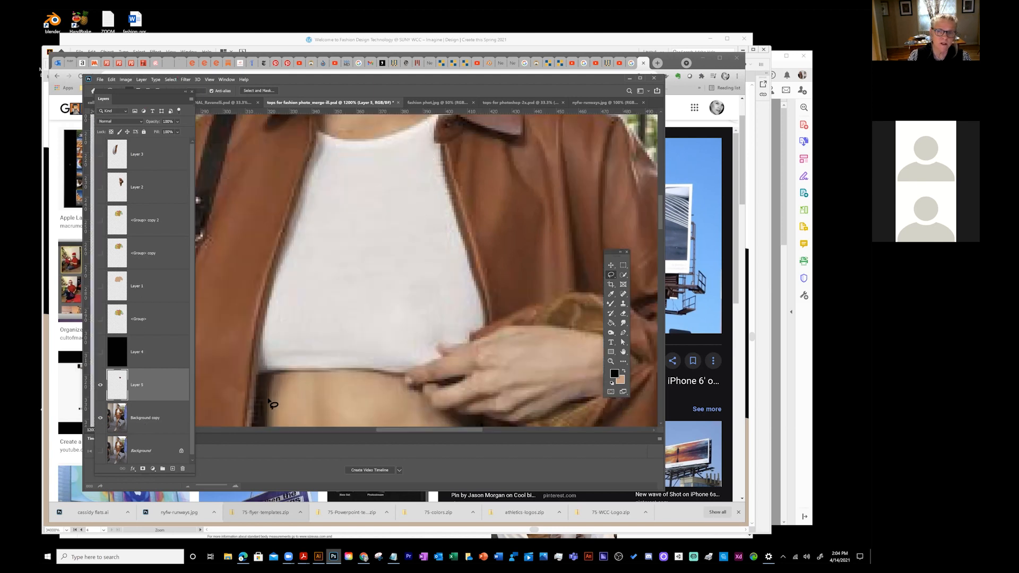
- Show the black Layer 4 with the jacket pieces on Layer 3 and Layer 2 again
{"action": "left_click", "coordinate": [100, 353]}
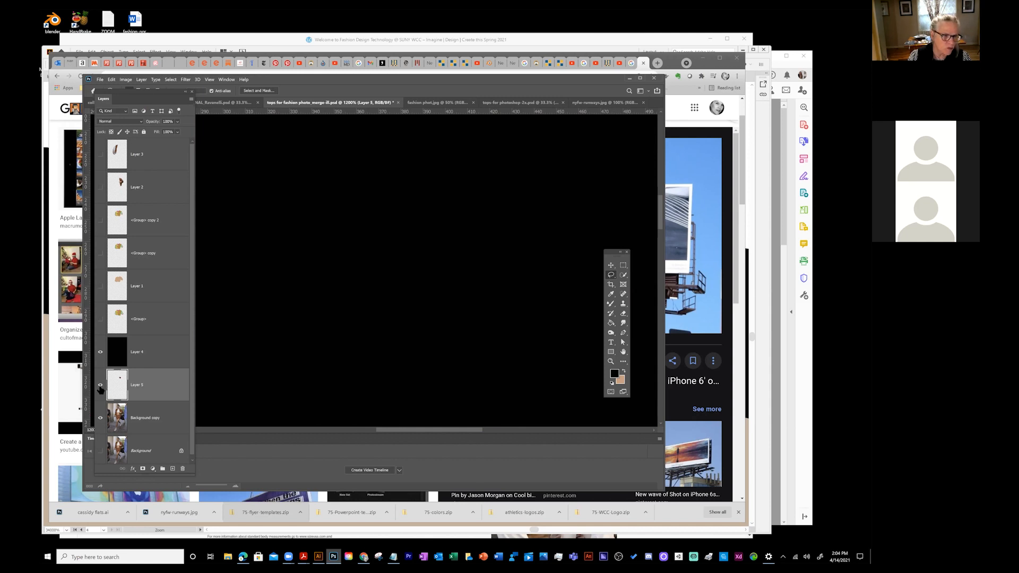
{"action": "left_click", "coordinate": [100, 154]}
{"action": "left_click", "coordinate": [100, 187]}
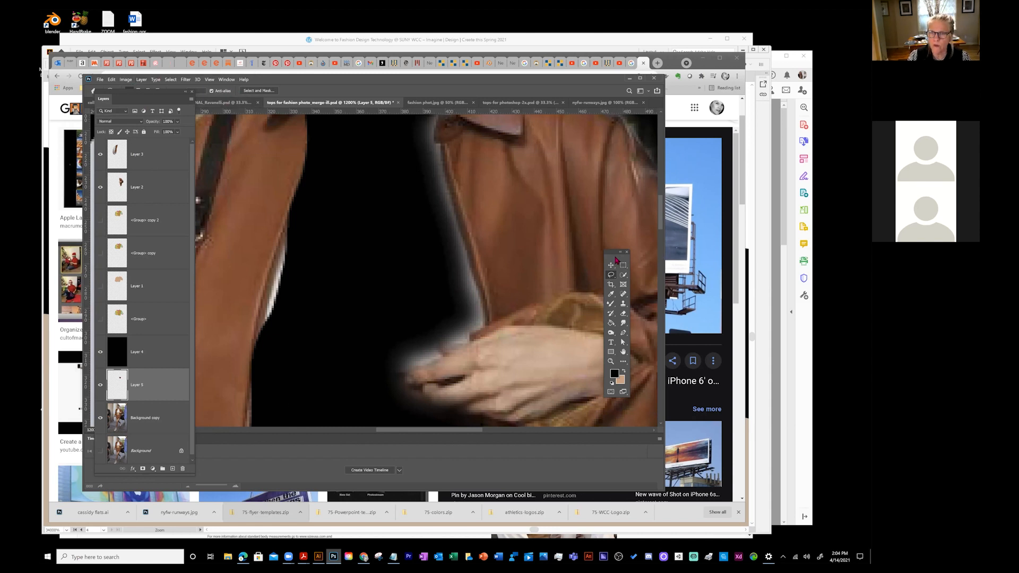
- Move the floating toolbox between the jacket pieces, and shorten the Layers panel and move it lower over the canvas
{"action": "left_click_drag", "start_coordinate": [615, 256], "coordinate": [355, 181]}
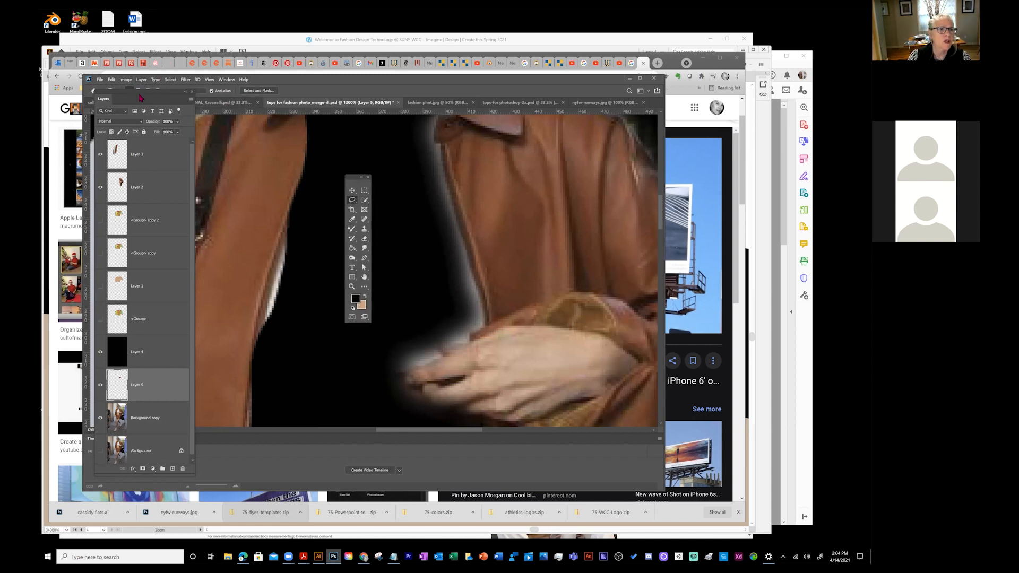
{"action": "left_click_drag", "start_coordinate": [148, 475], "coordinate": [148, 304]}
{"action": "left_click_drag", "start_coordinate": [148, 93], "coordinate": [175, 185]}
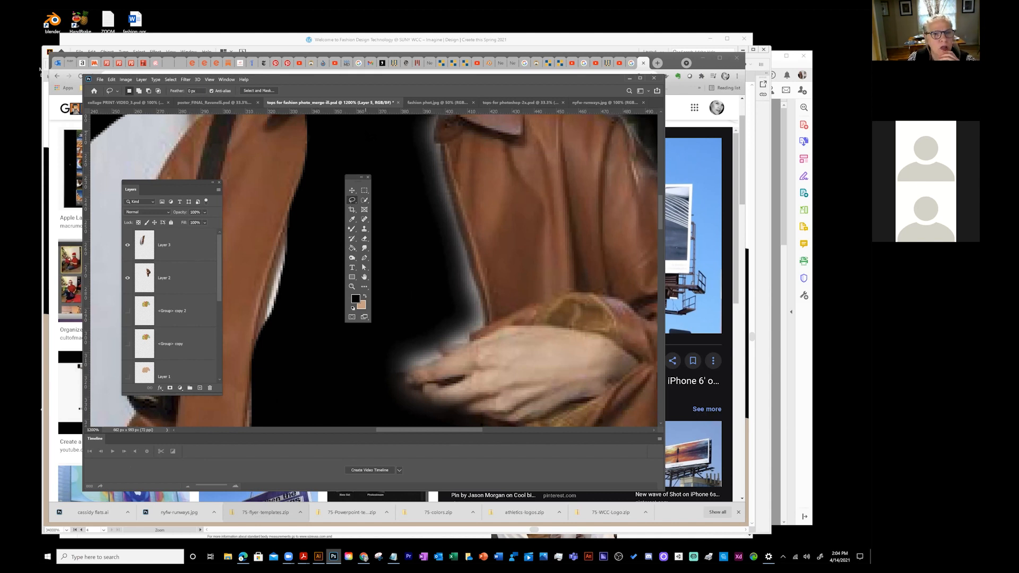
- Try a Lasso feather of 4 and reset the feather to 0 px
{"action": "left_click", "coordinate": [201, 91]}
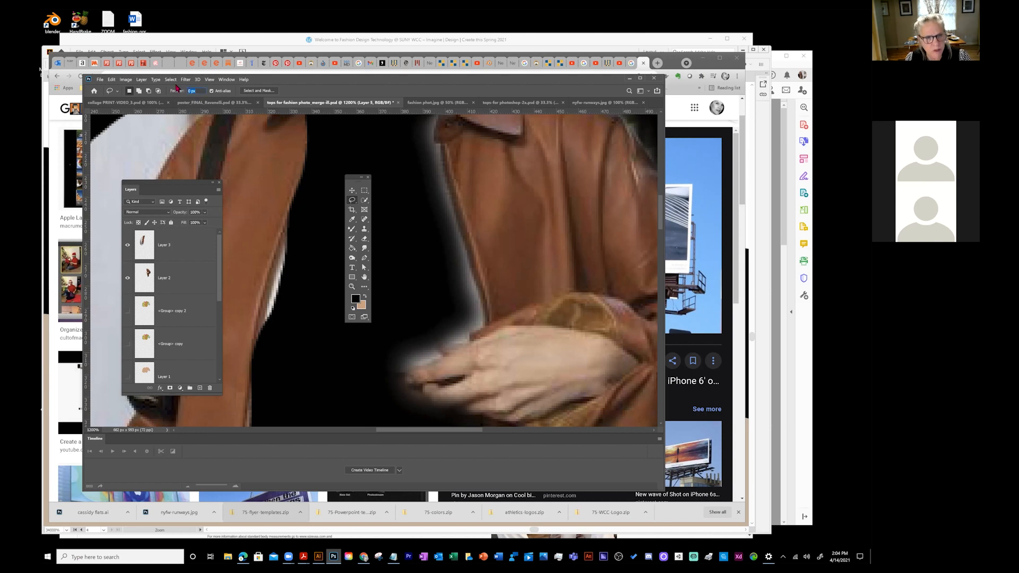
{"action": "type", "text": "4"}
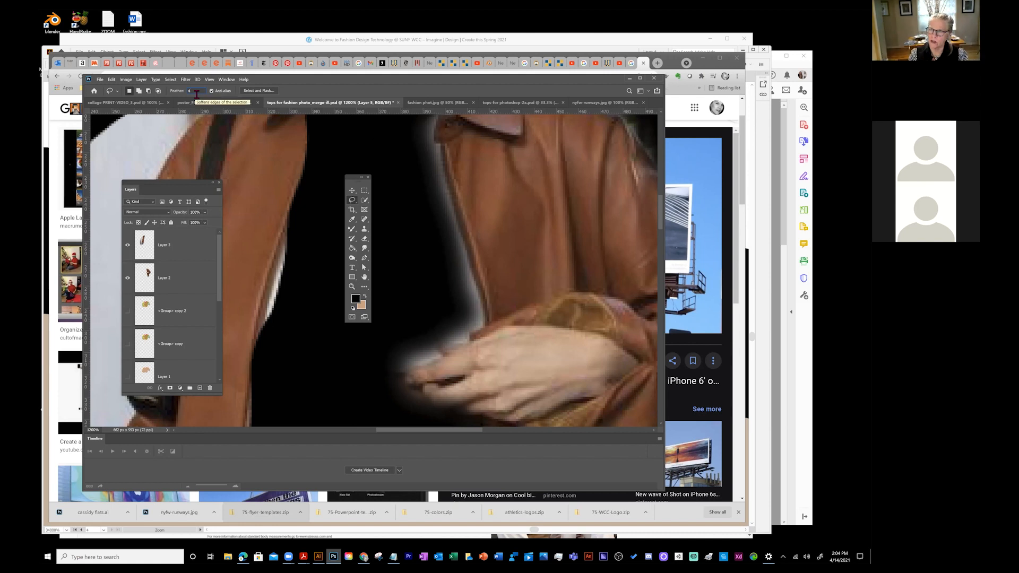
{"action": "left_click_drag", "start_coordinate": [194, 93], "coordinate": [177, 95]}
{"action": "type", "text": "0"}
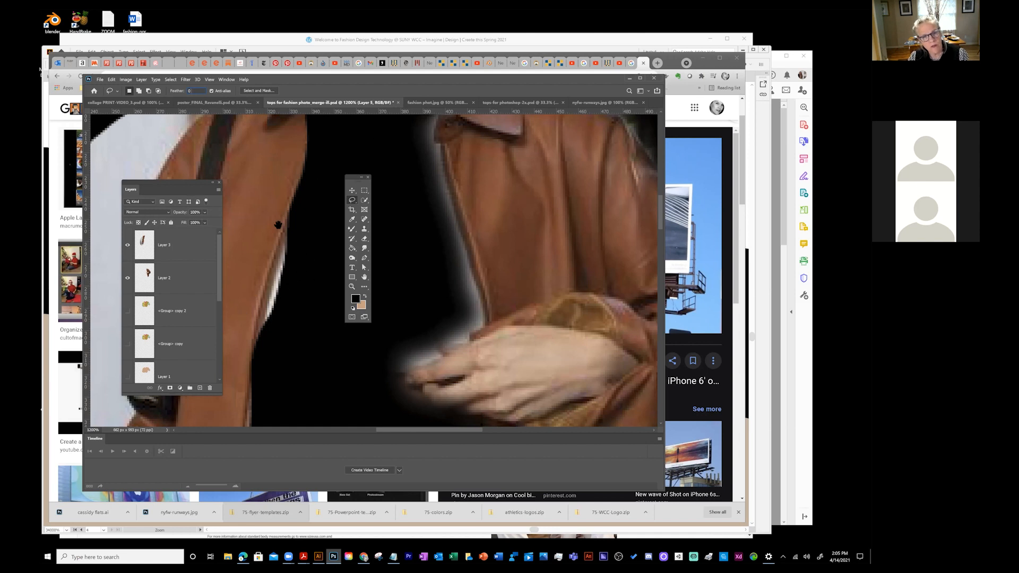
- Compare the jacket pieces' soft and hard edges by toggling the black Layer 4 and the Background copy photo
{"action": "scroll", "coordinate": [278, 220], "scroll_direction": "down", "scroll_amount": 5}
{"action": "scroll", "coordinate": [420, 300], "scroll_direction": "up", "scroll_amount": 5}
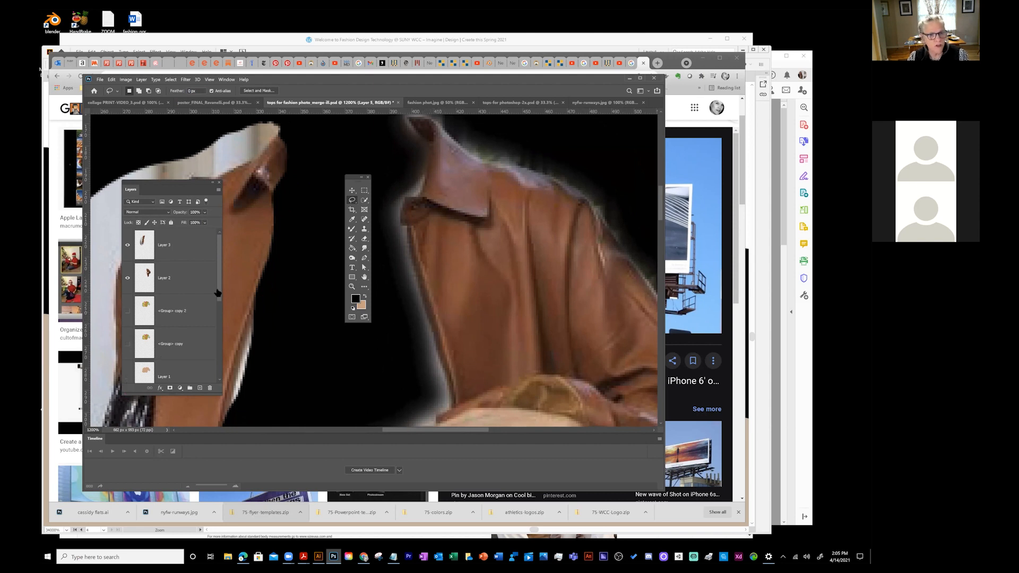
{"action": "left_click_drag", "start_coordinate": [219, 290], "coordinate": [219, 357]}
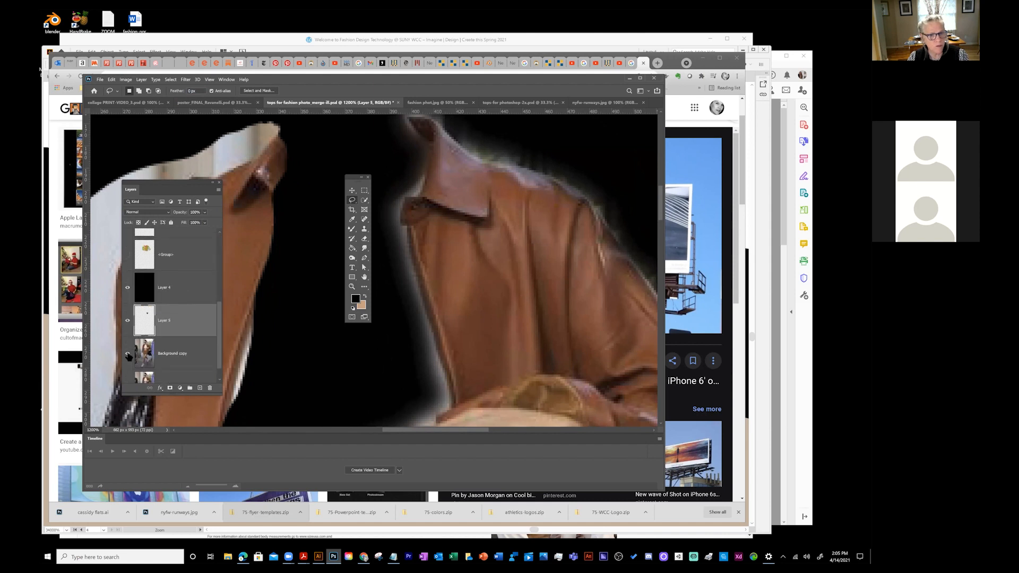
{"action": "left_click", "coordinate": [127, 287]}
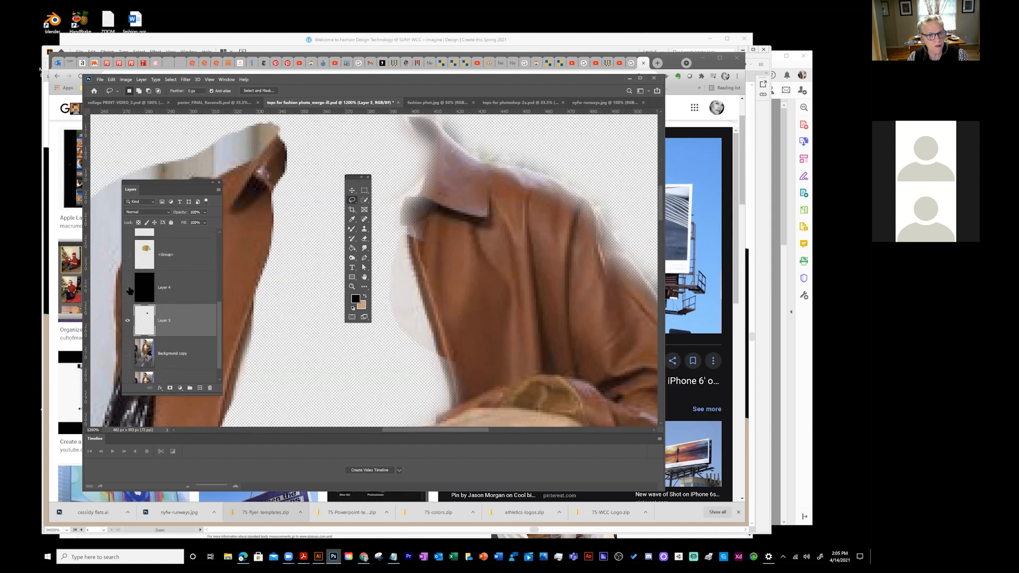
{"action": "left_click", "coordinate": [128, 354]}
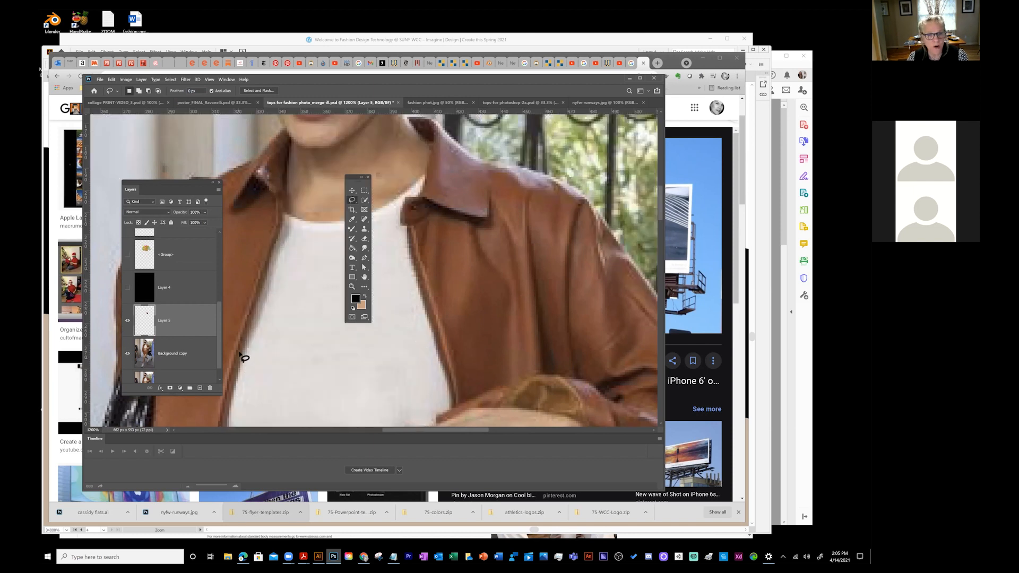
{"action": "left_click", "coordinate": [127, 287]}
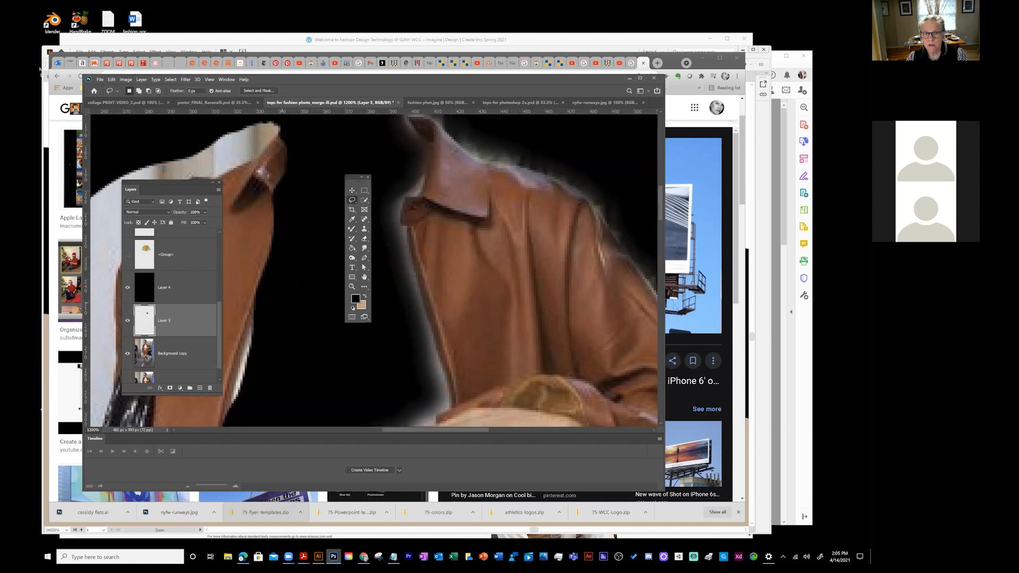